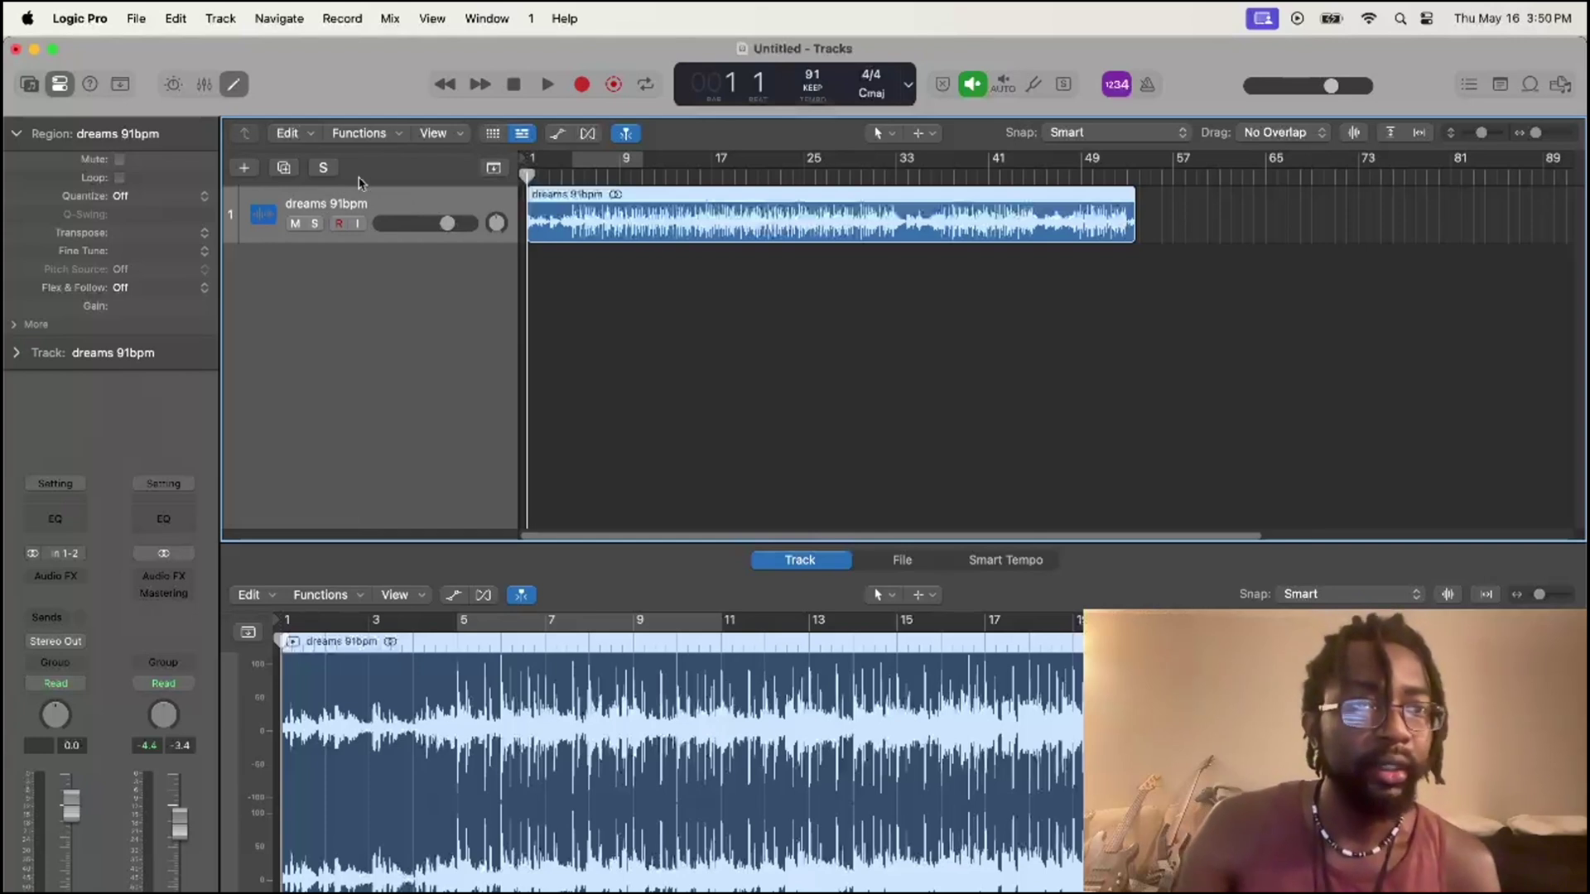
Step: Split the dreams 91bpm region into Vocals, Drums, Bass and Other stems with Stem Splitter
{"action": "left_click", "coordinate": [393, 135]}
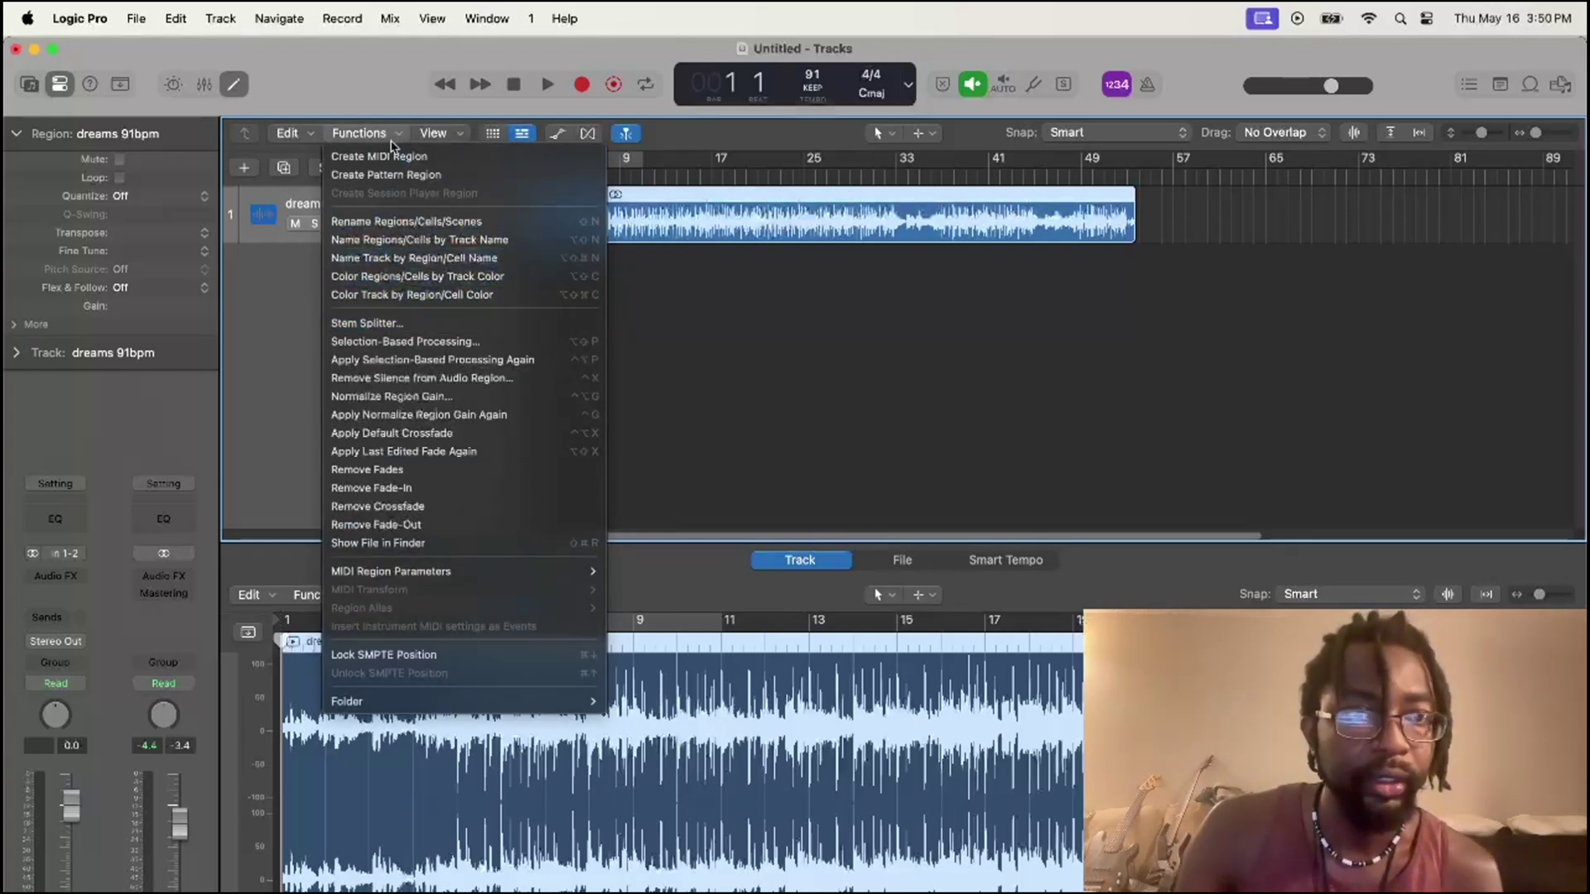
{"action": "left_click", "coordinate": [416, 324]}
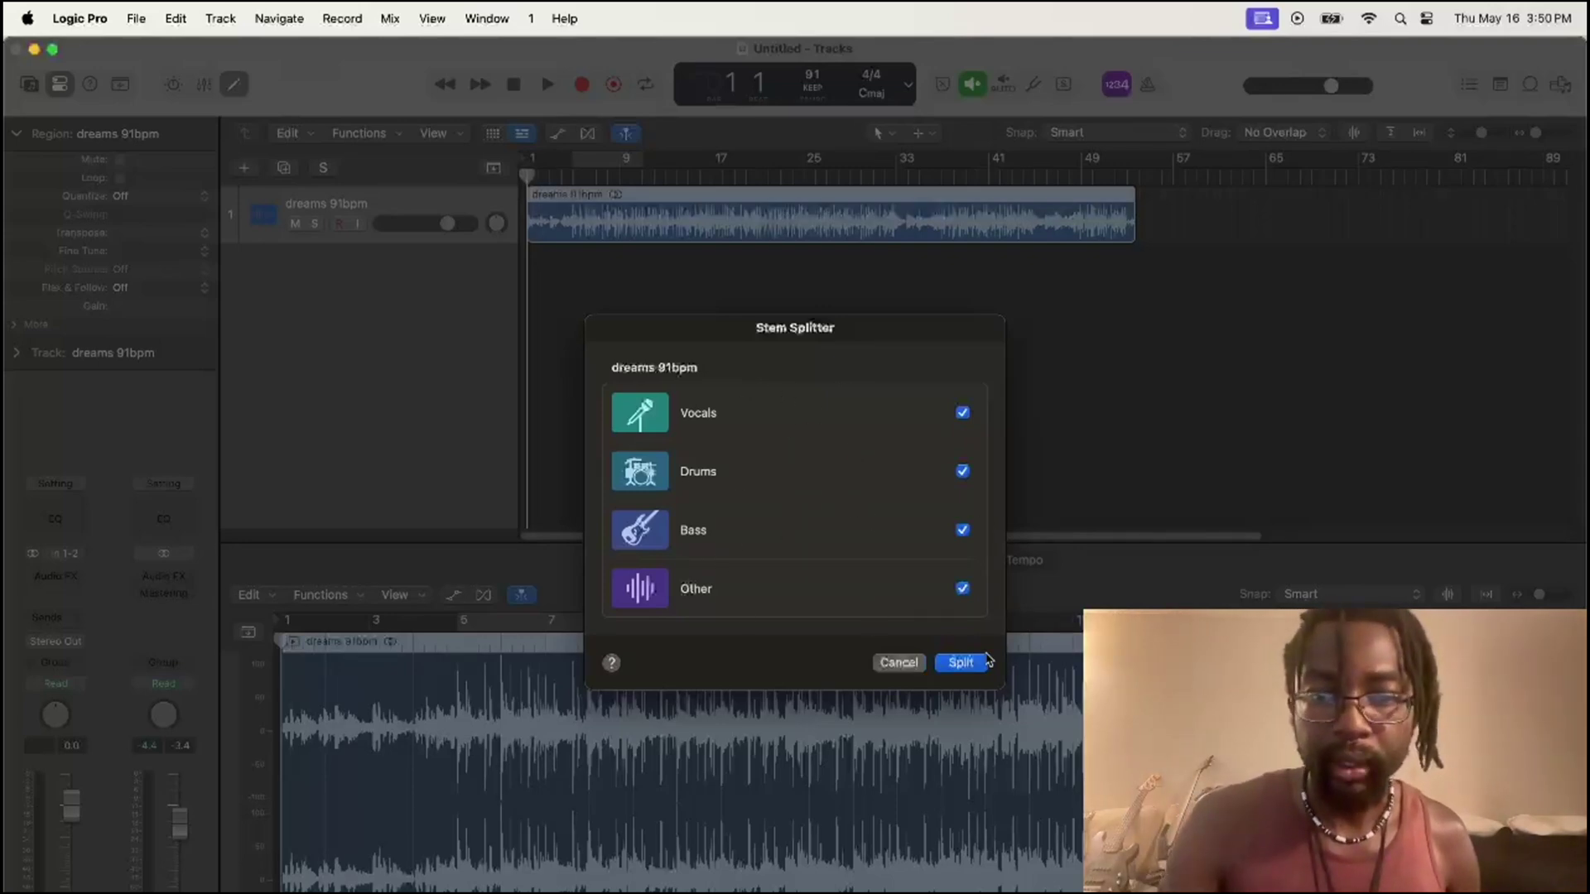
{"action": "left_click", "coordinate": [960, 663]}
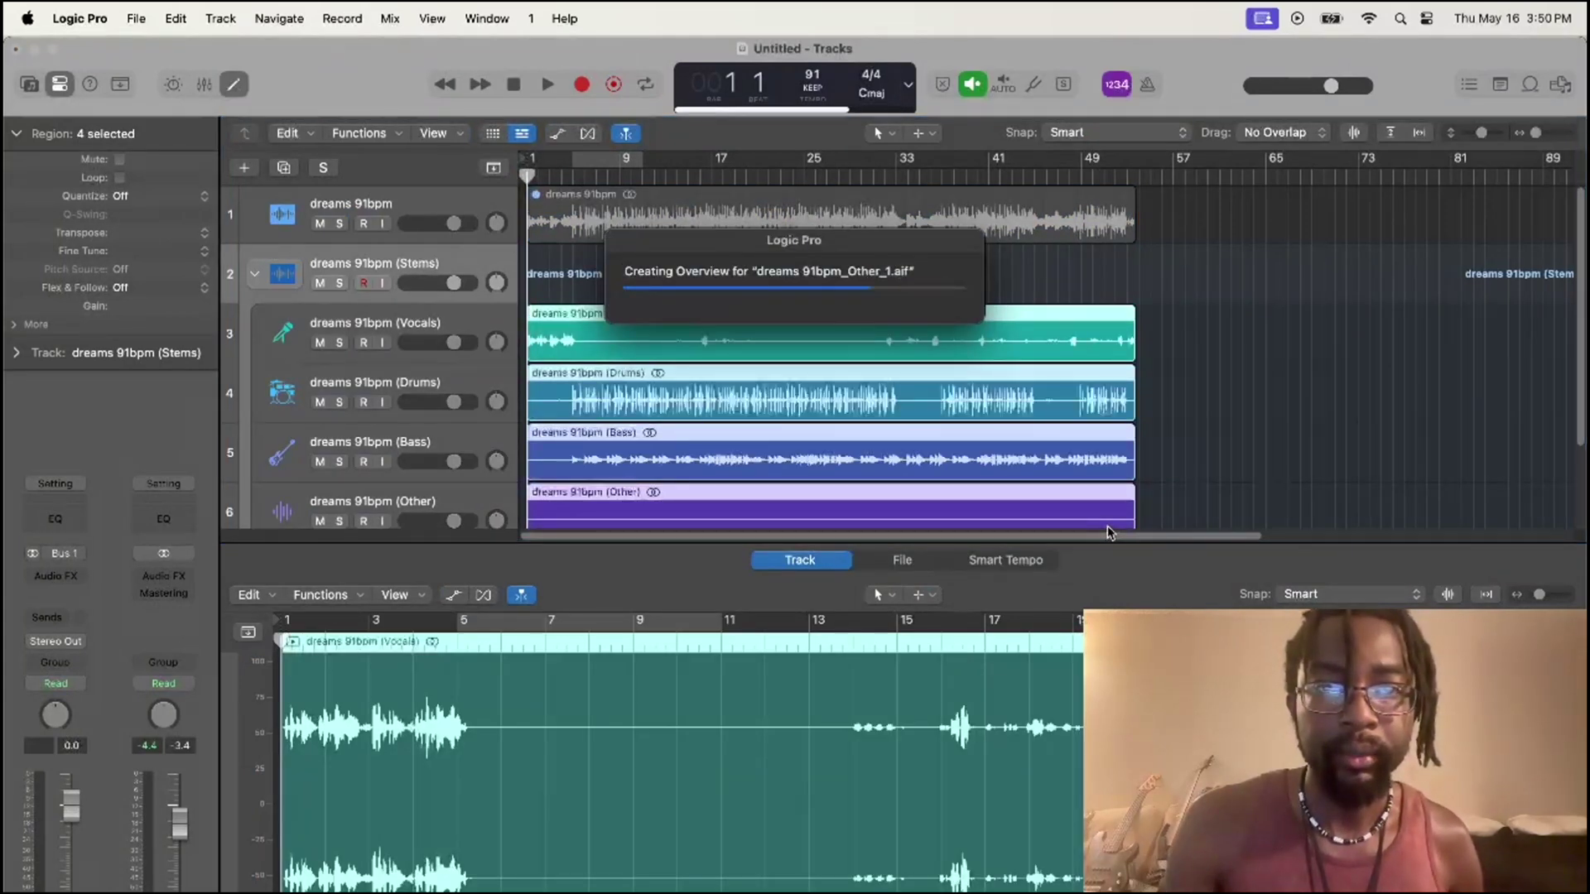
Step: Review the new stem tracks alongside the original and play them all together from the start
{"action": "scroll", "coordinate": [1196, 395], "scroll_direction": "down", "scroll_amount": 3}
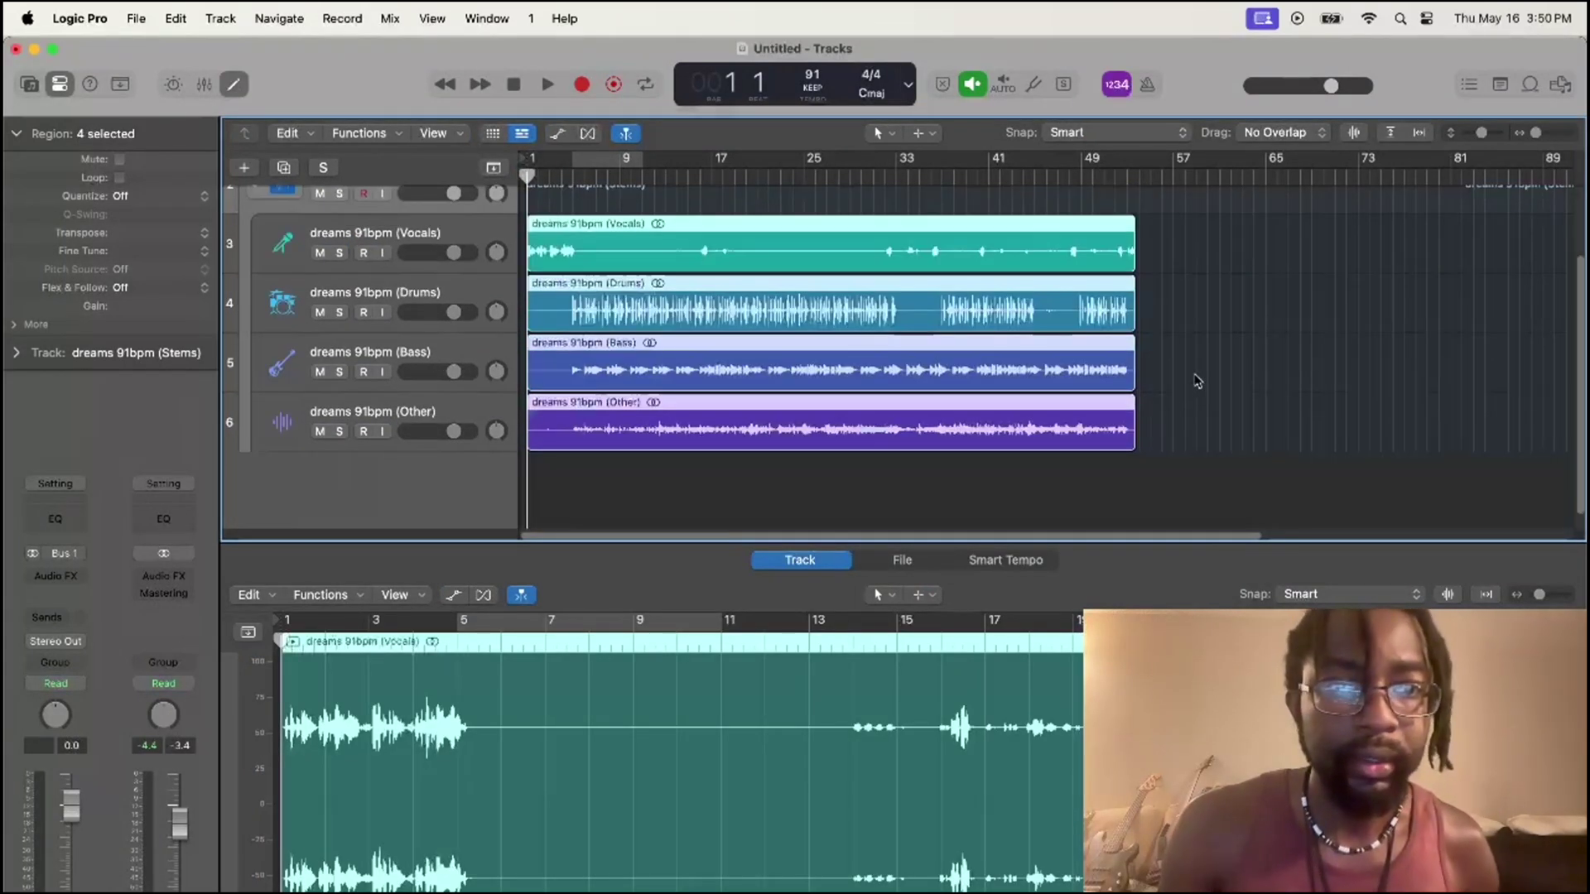
{"action": "scroll", "coordinate": [1195, 381], "scroll_direction": "up", "scroll_amount": 3}
{"action": "scroll", "coordinate": [1195, 377], "scroll_direction": "down", "scroll_amount": 3}
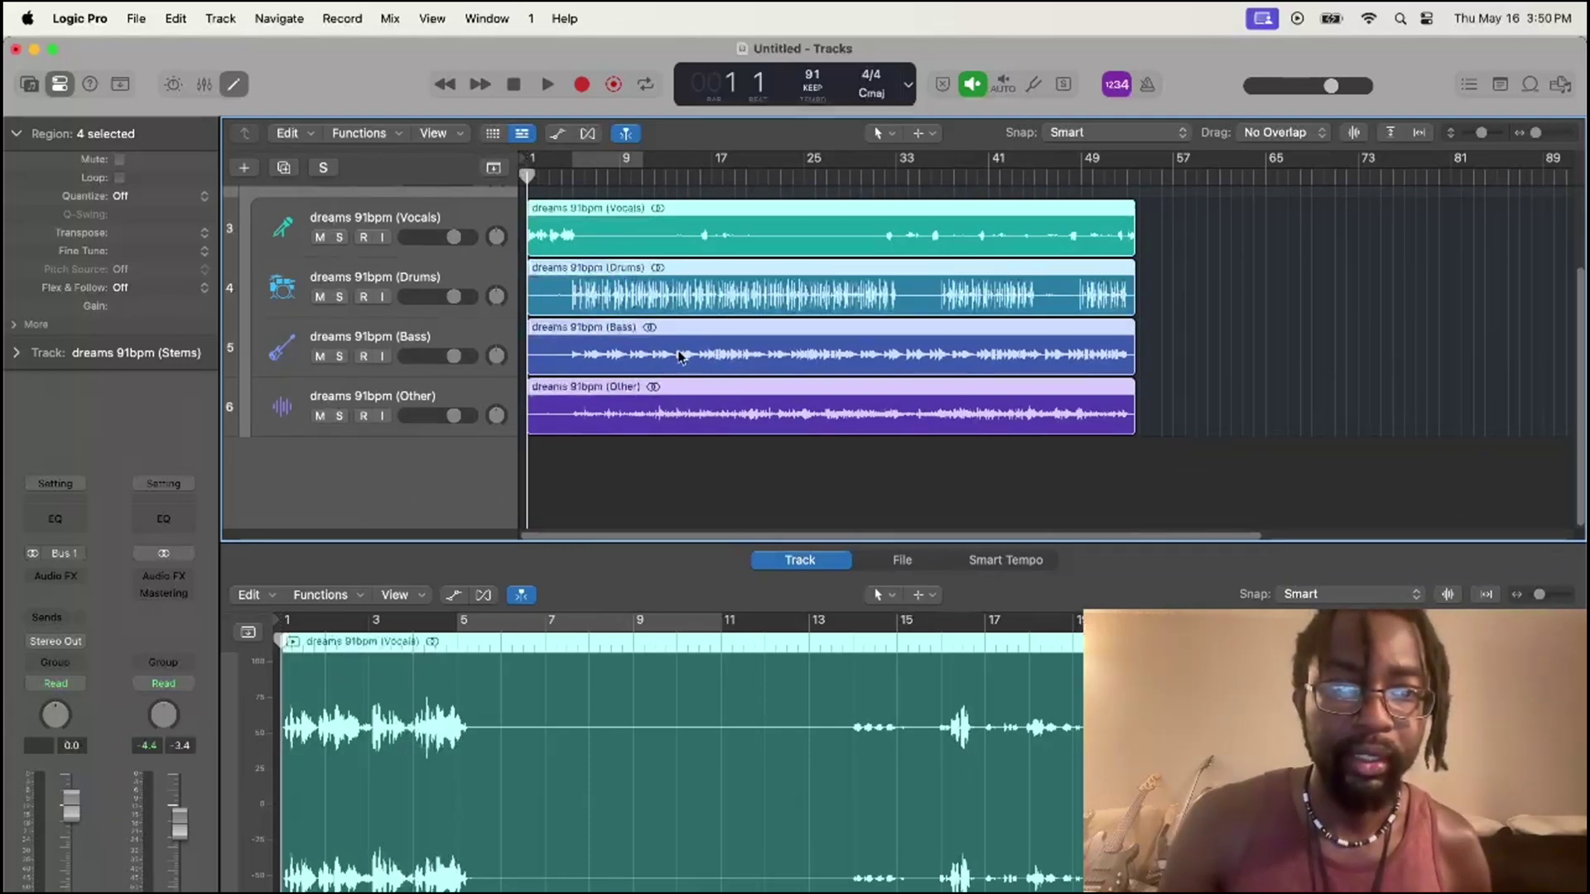
{"action": "scroll", "coordinate": [680, 358], "scroll_direction": "up", "scroll_amount": 3}
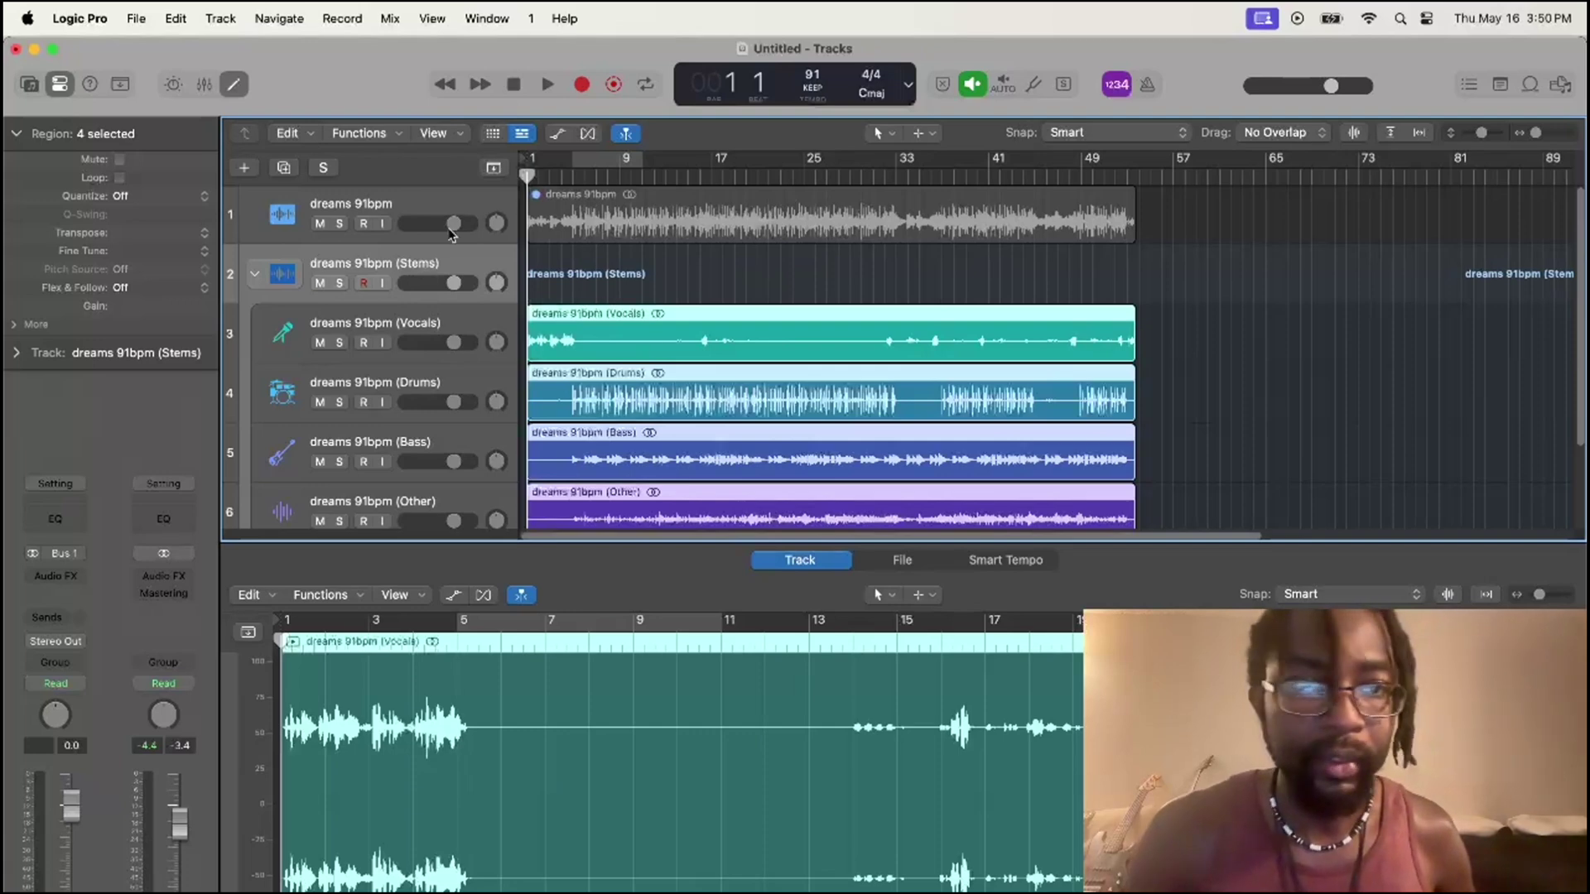
{"action": "scroll", "coordinate": [488, 310], "scroll_direction": "down", "scroll_amount": 3}
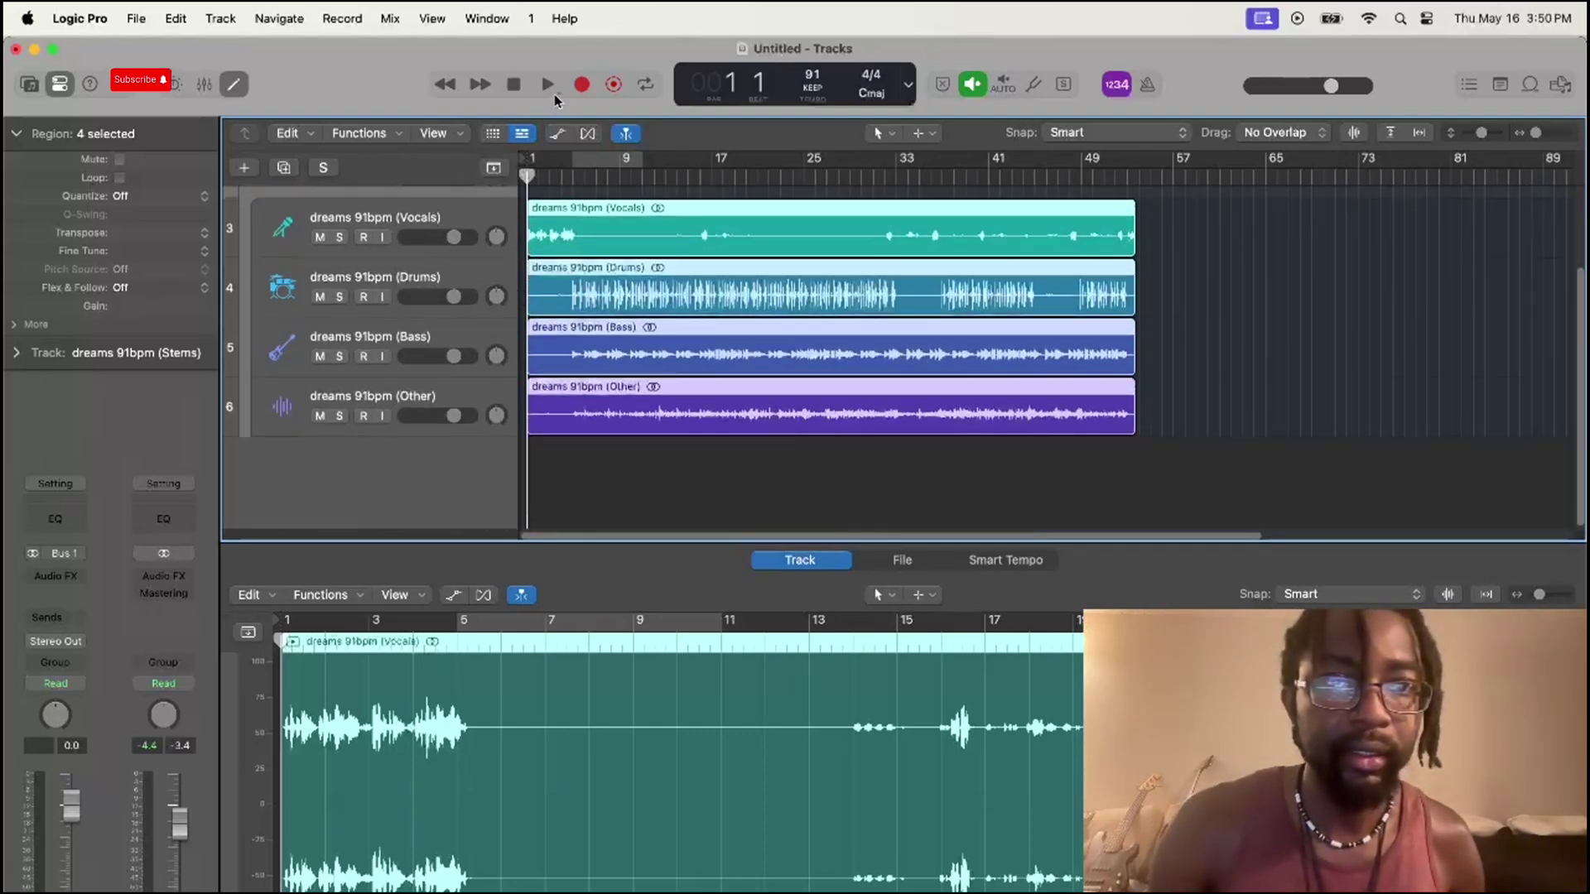
{"action": "left_click", "coordinate": [550, 90]}
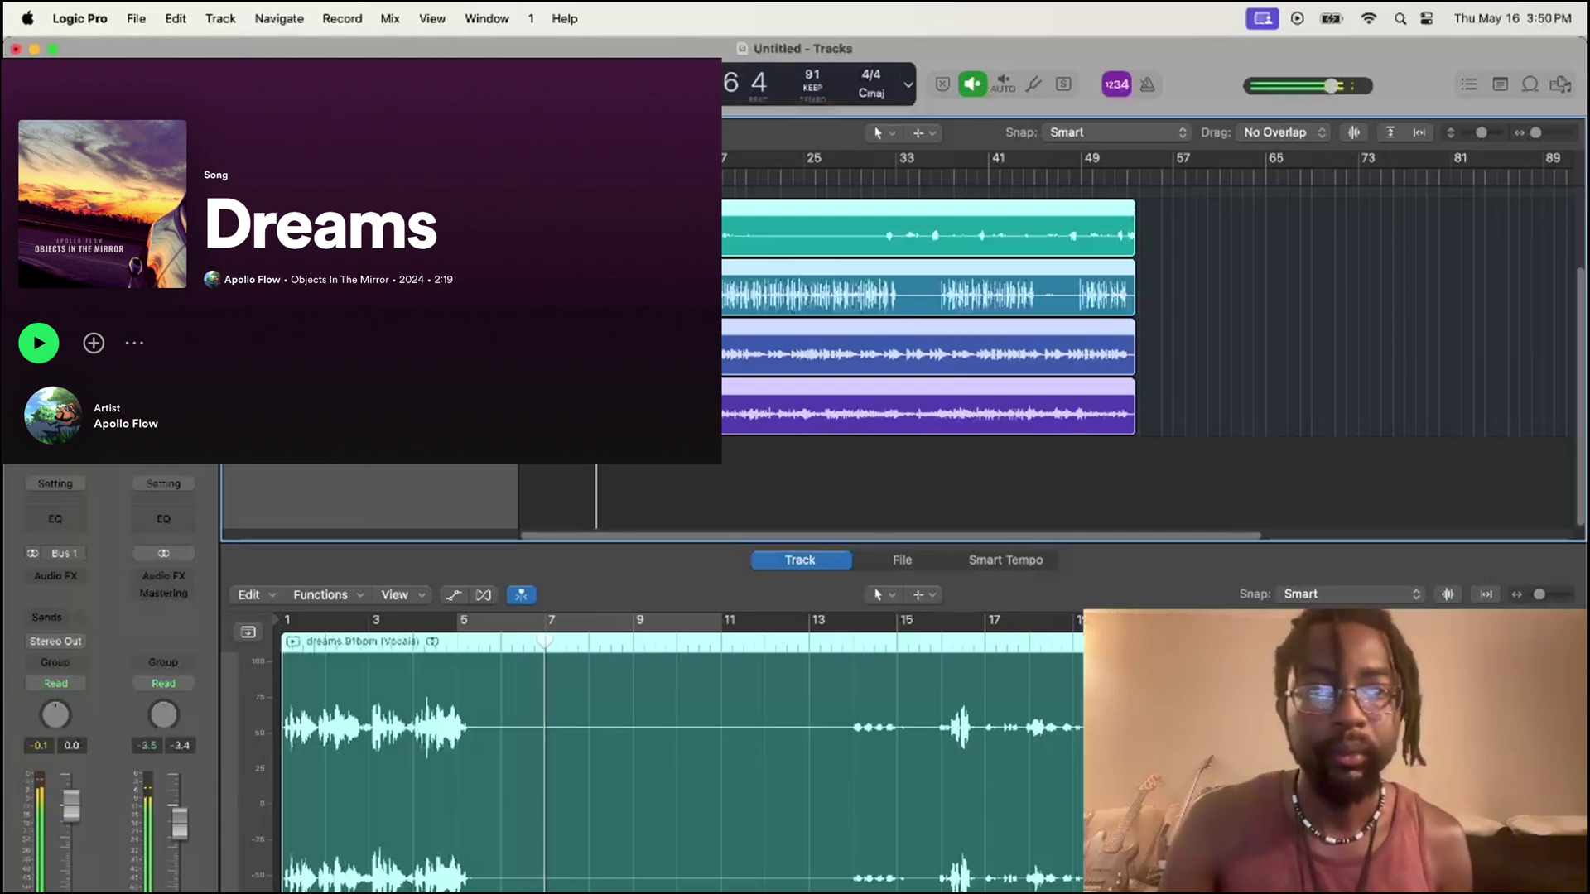
{"action": "scroll", "coordinate": [927, 356], "scroll_direction": "up", "scroll_amount": 3}
{"action": "scroll", "coordinate": [927, 356], "scroll_direction": "down", "scroll_amount": 3}
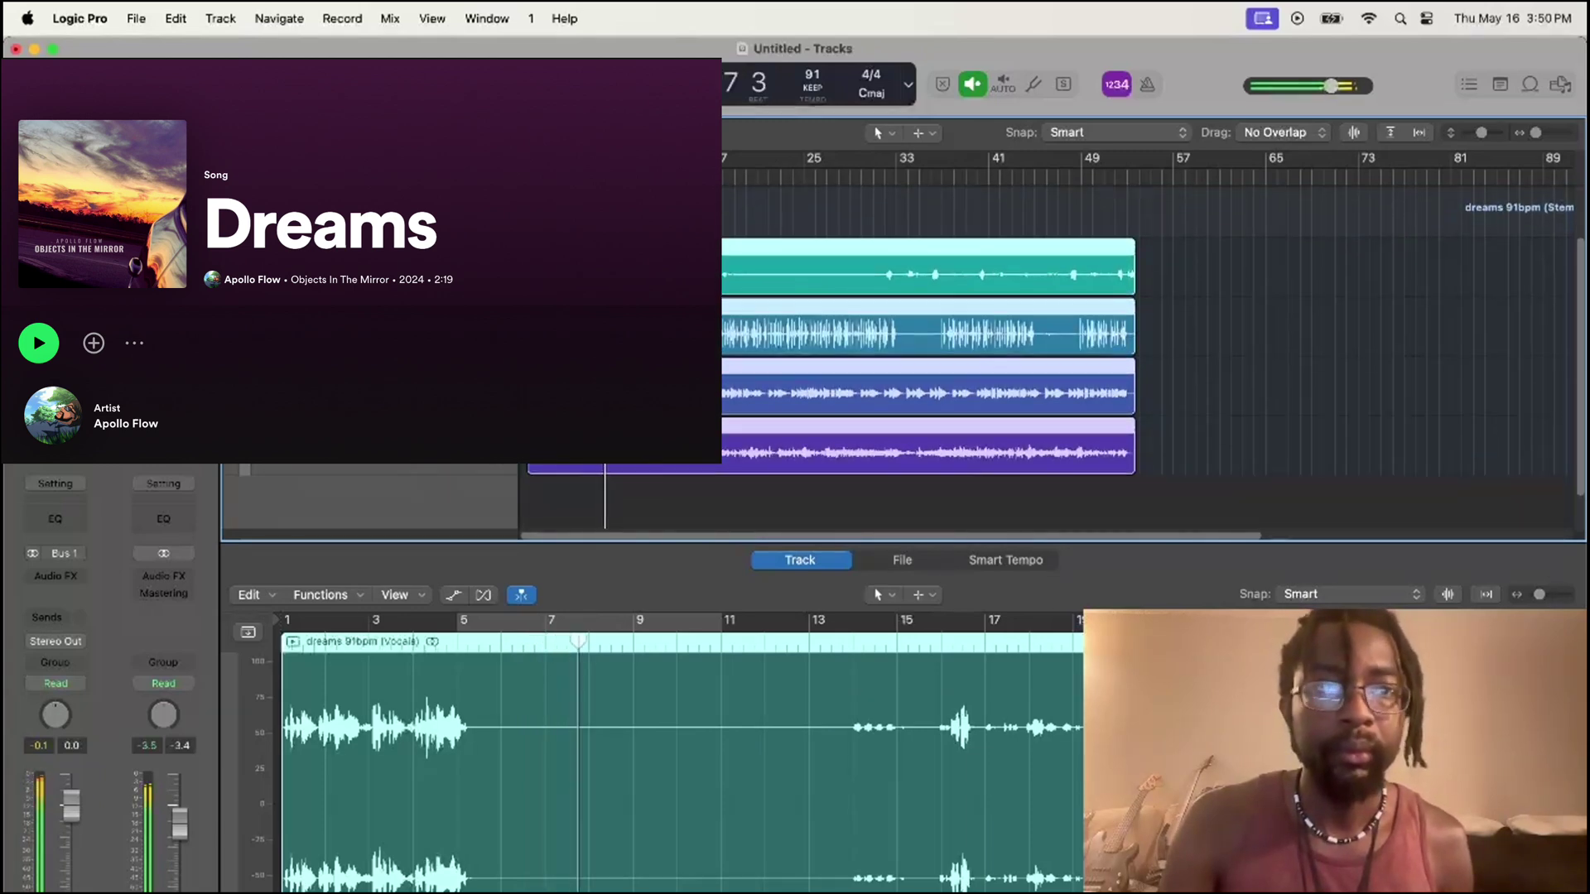
{"action": "scroll", "coordinate": [928, 356], "scroll_direction": "up", "scroll_amount": 2}
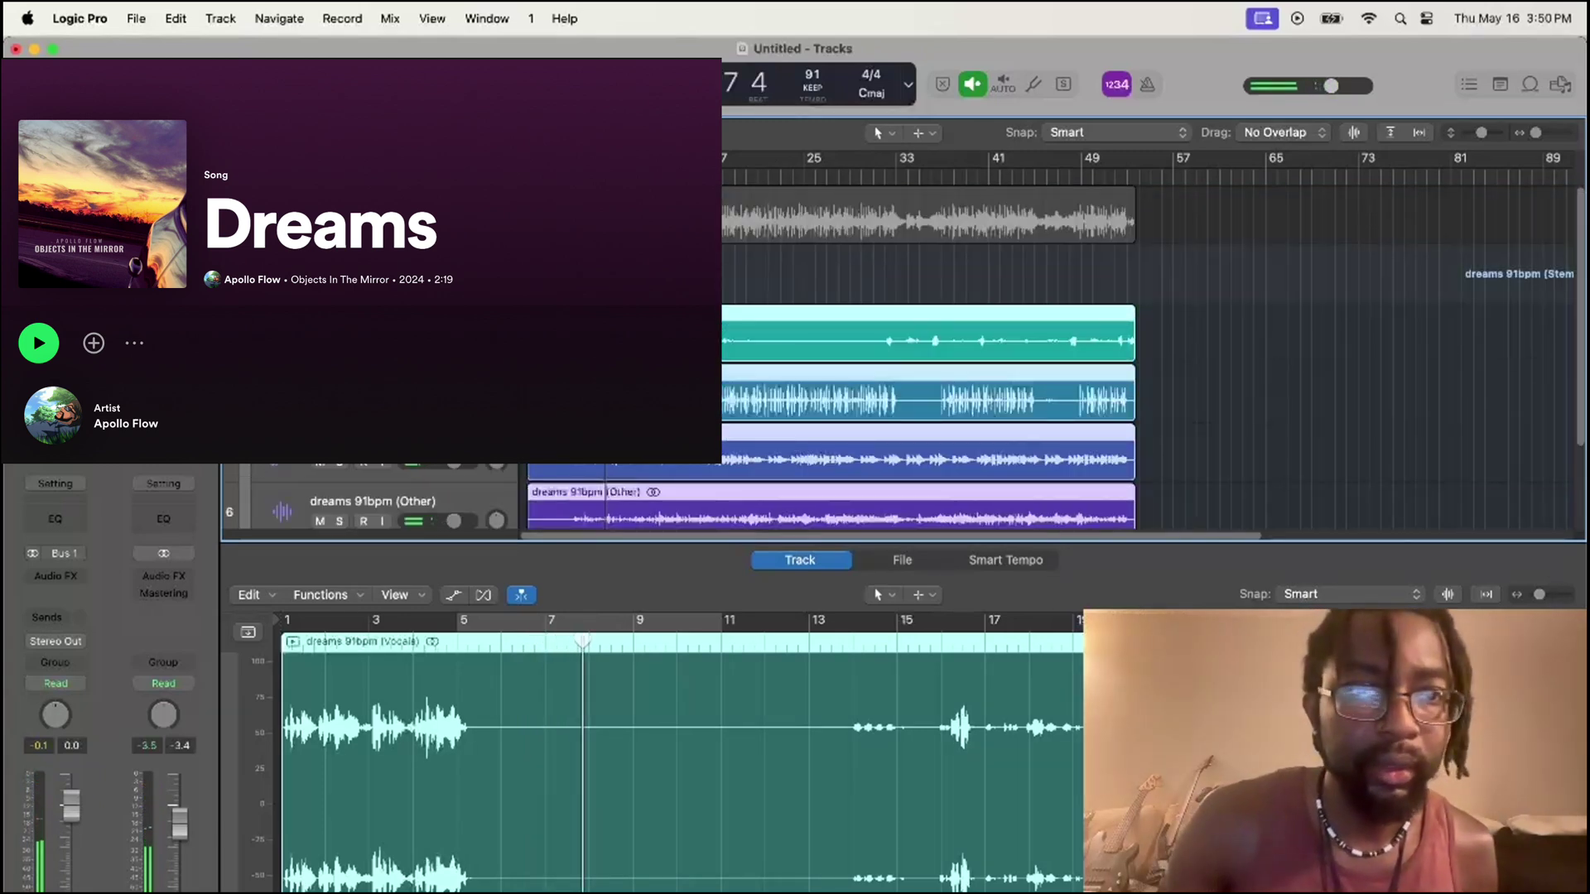
Step: Unmute the original dreams 91bpm region and play its track soloed
{"action": "right_click", "coordinate": [468, 213]}
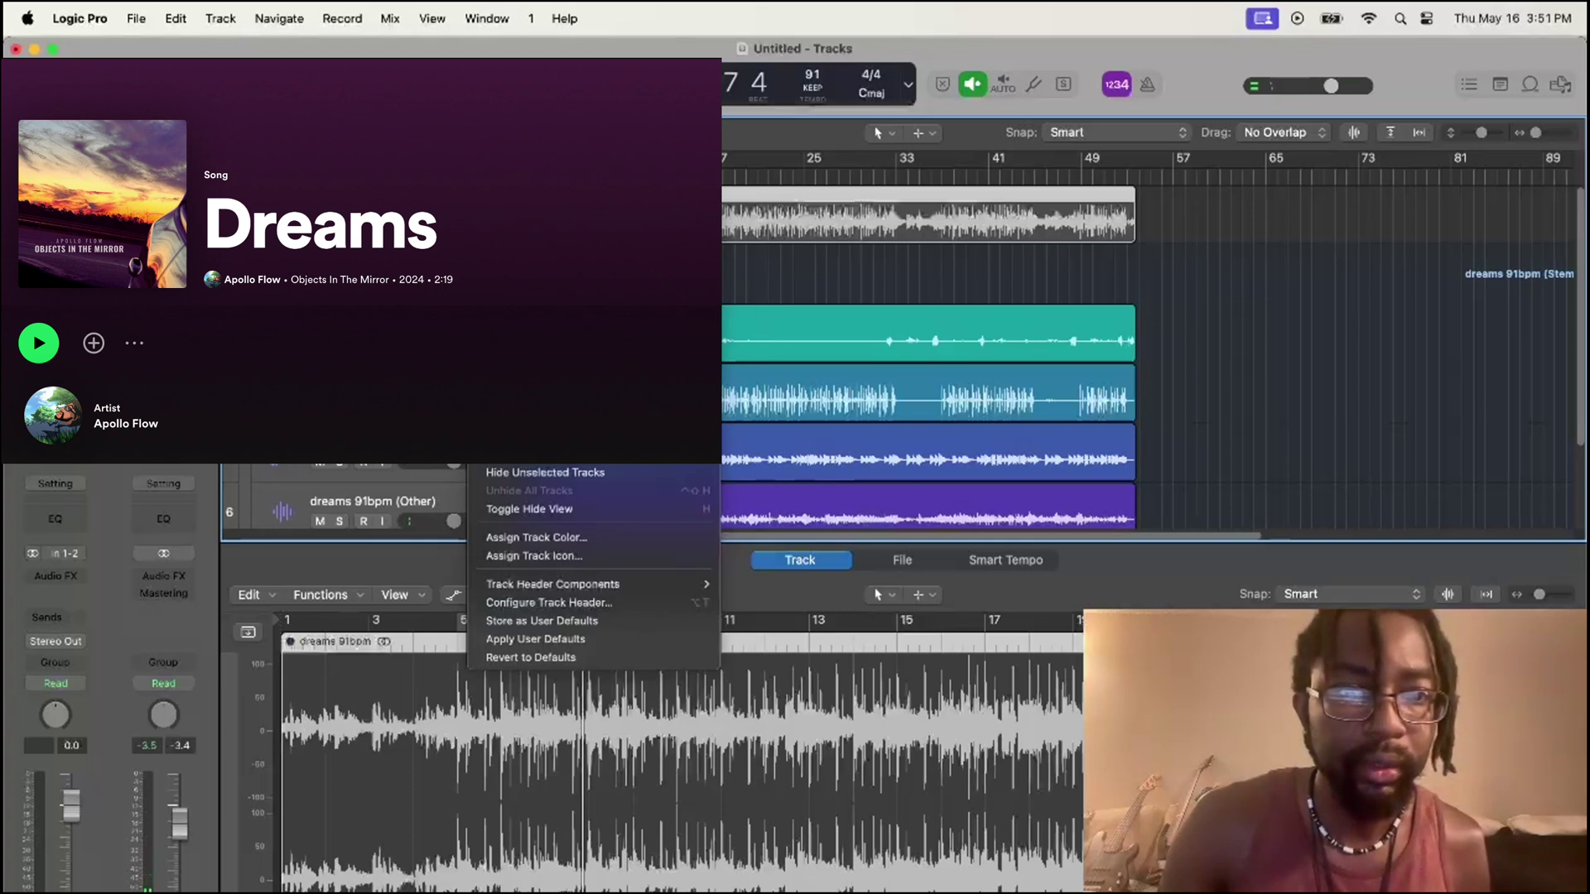
{"action": "right_click", "coordinate": [627, 642]}
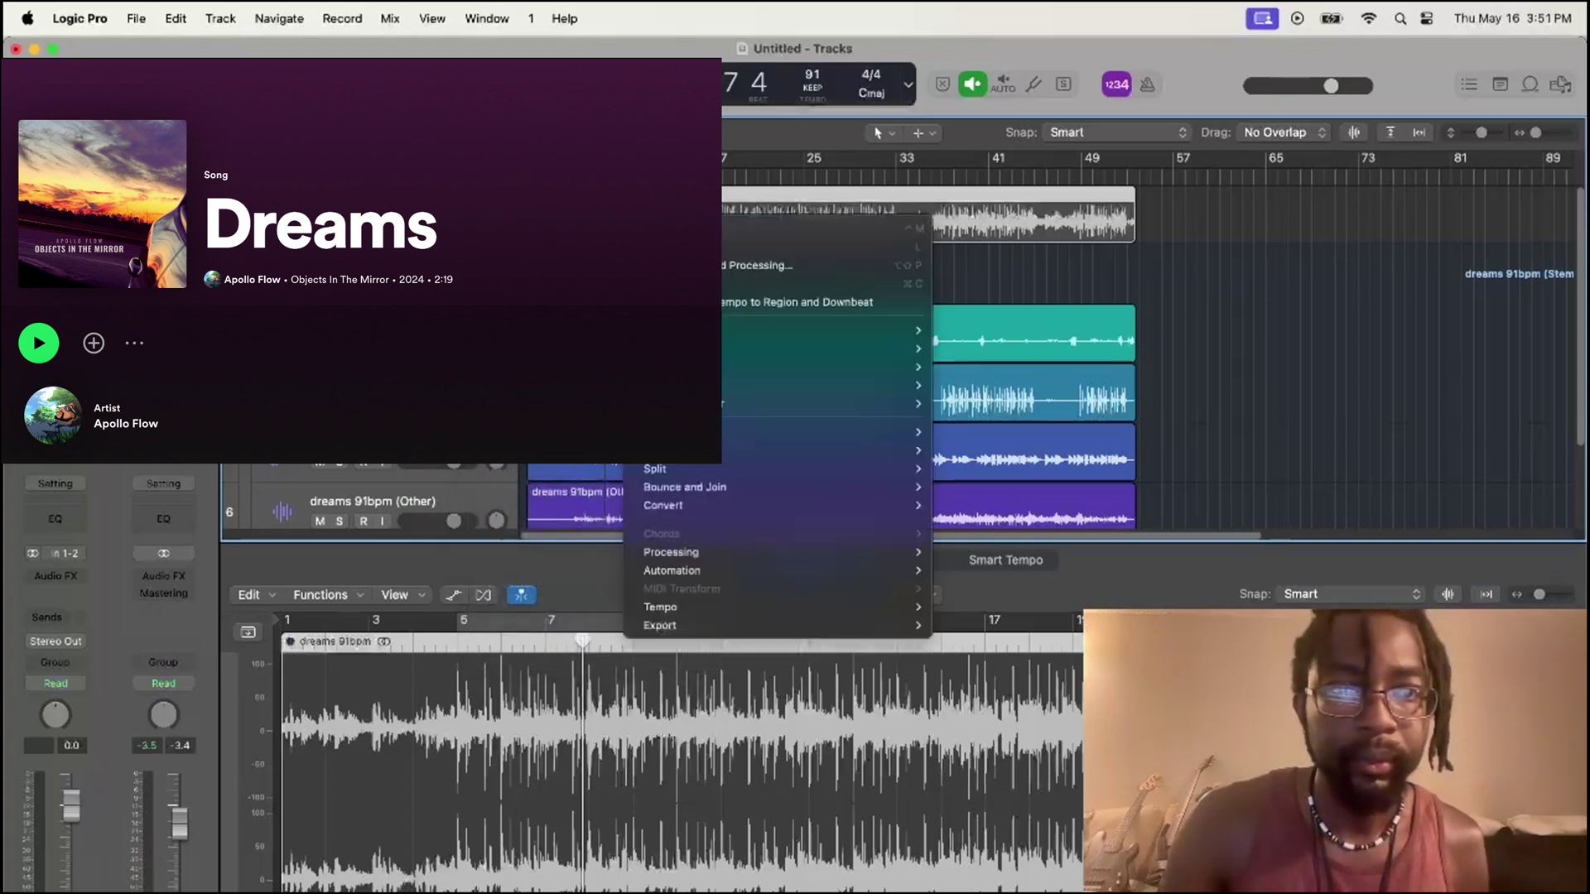
{"action": "mouse_move", "coordinate": [919, 330]}
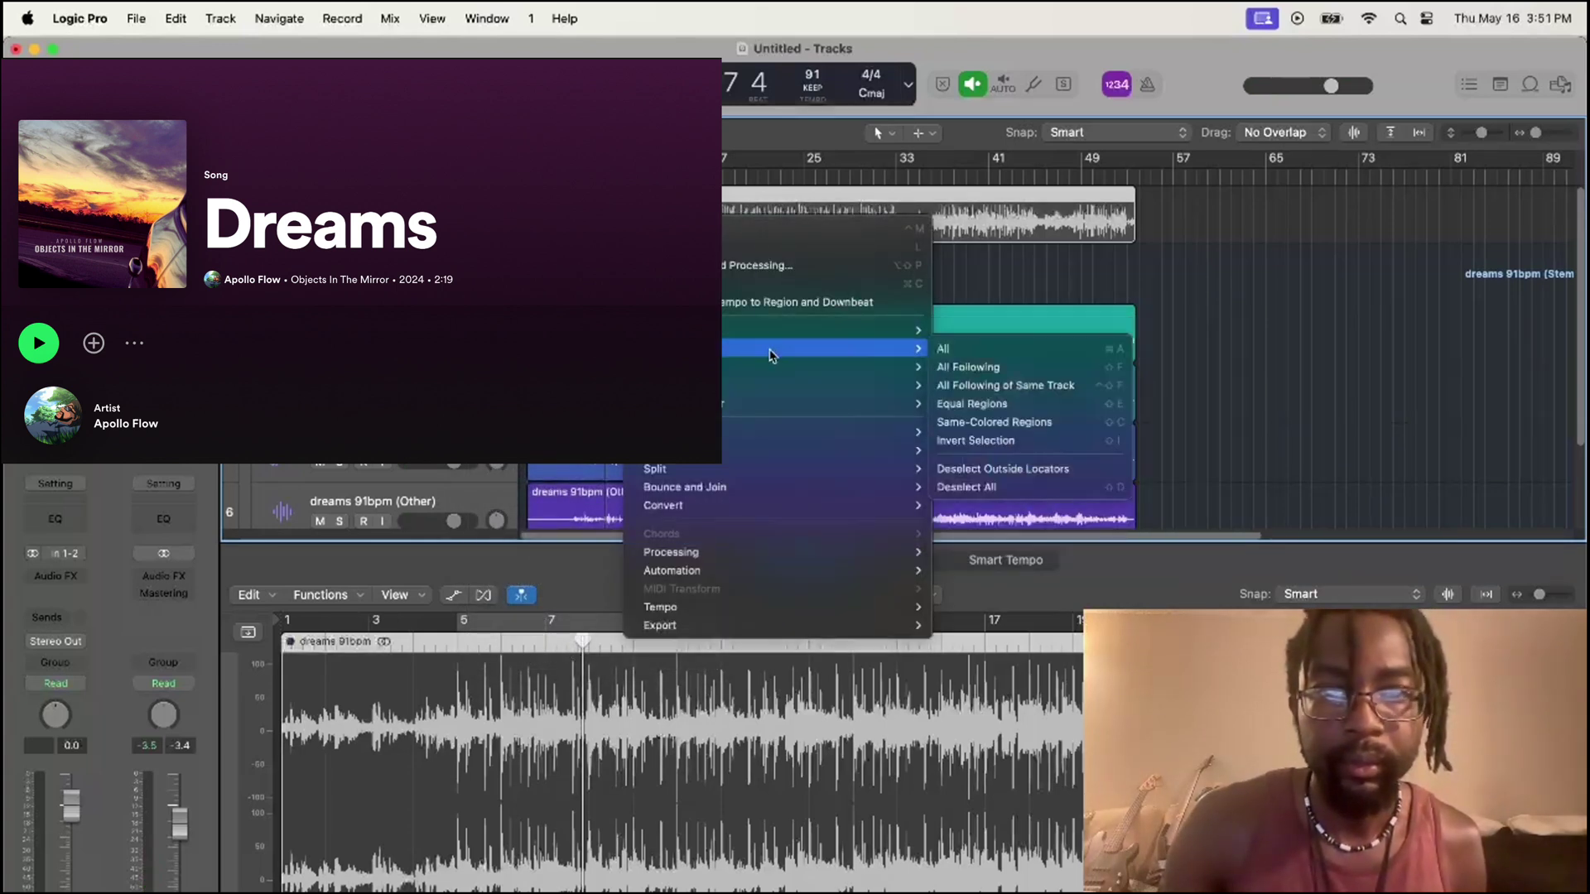
{"action": "mouse_move", "coordinate": [756, 372]}
{"action": "left_click", "coordinate": [979, 367]}
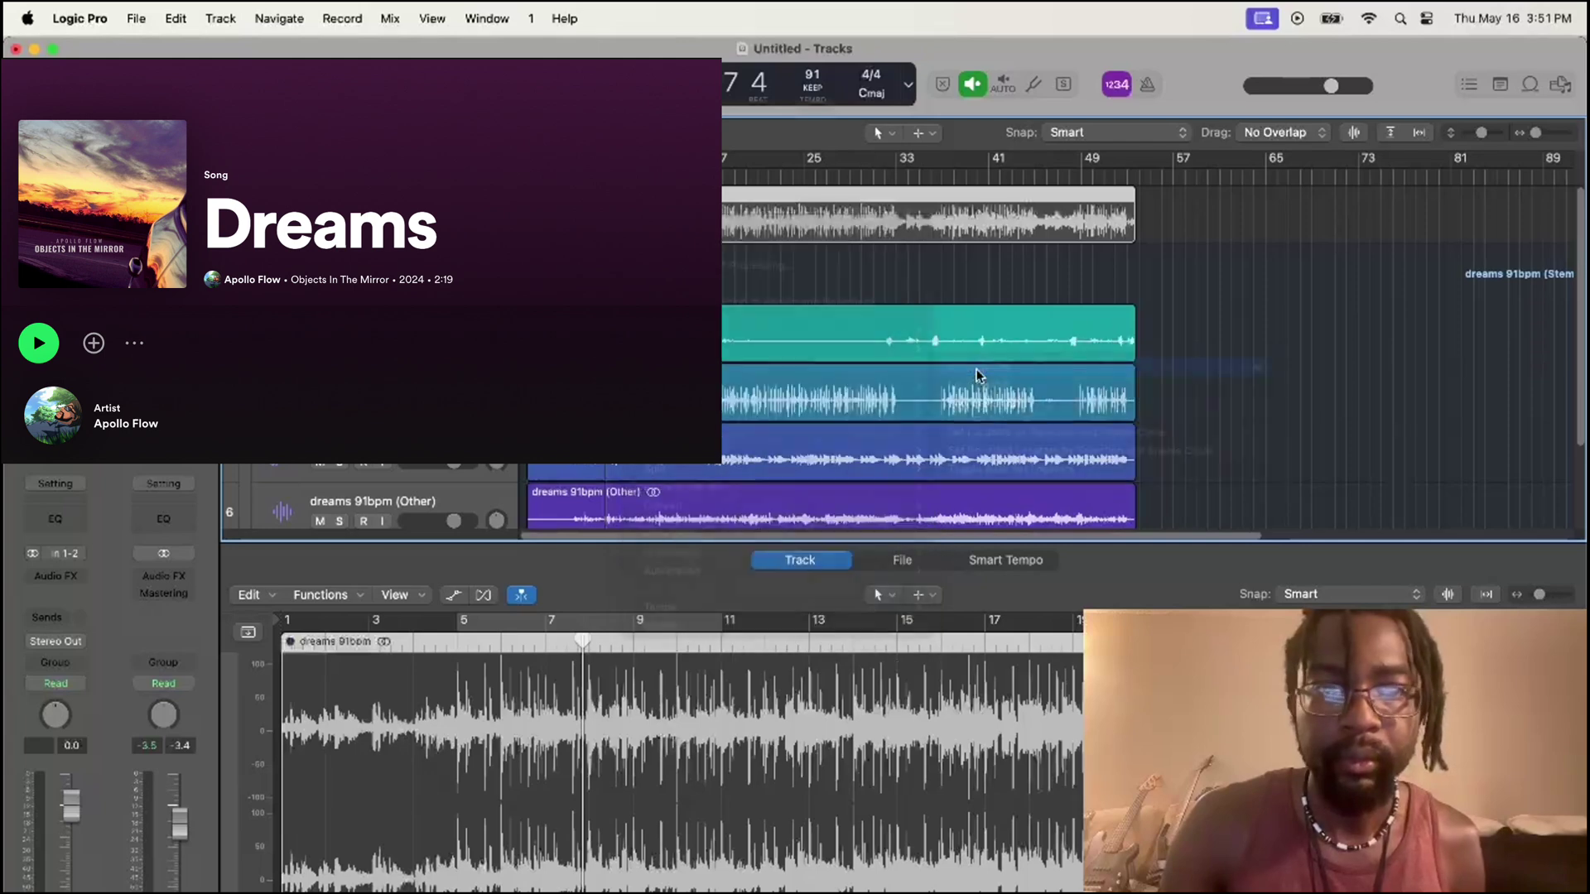
{"action": "key", "text": "ctrl+s"}
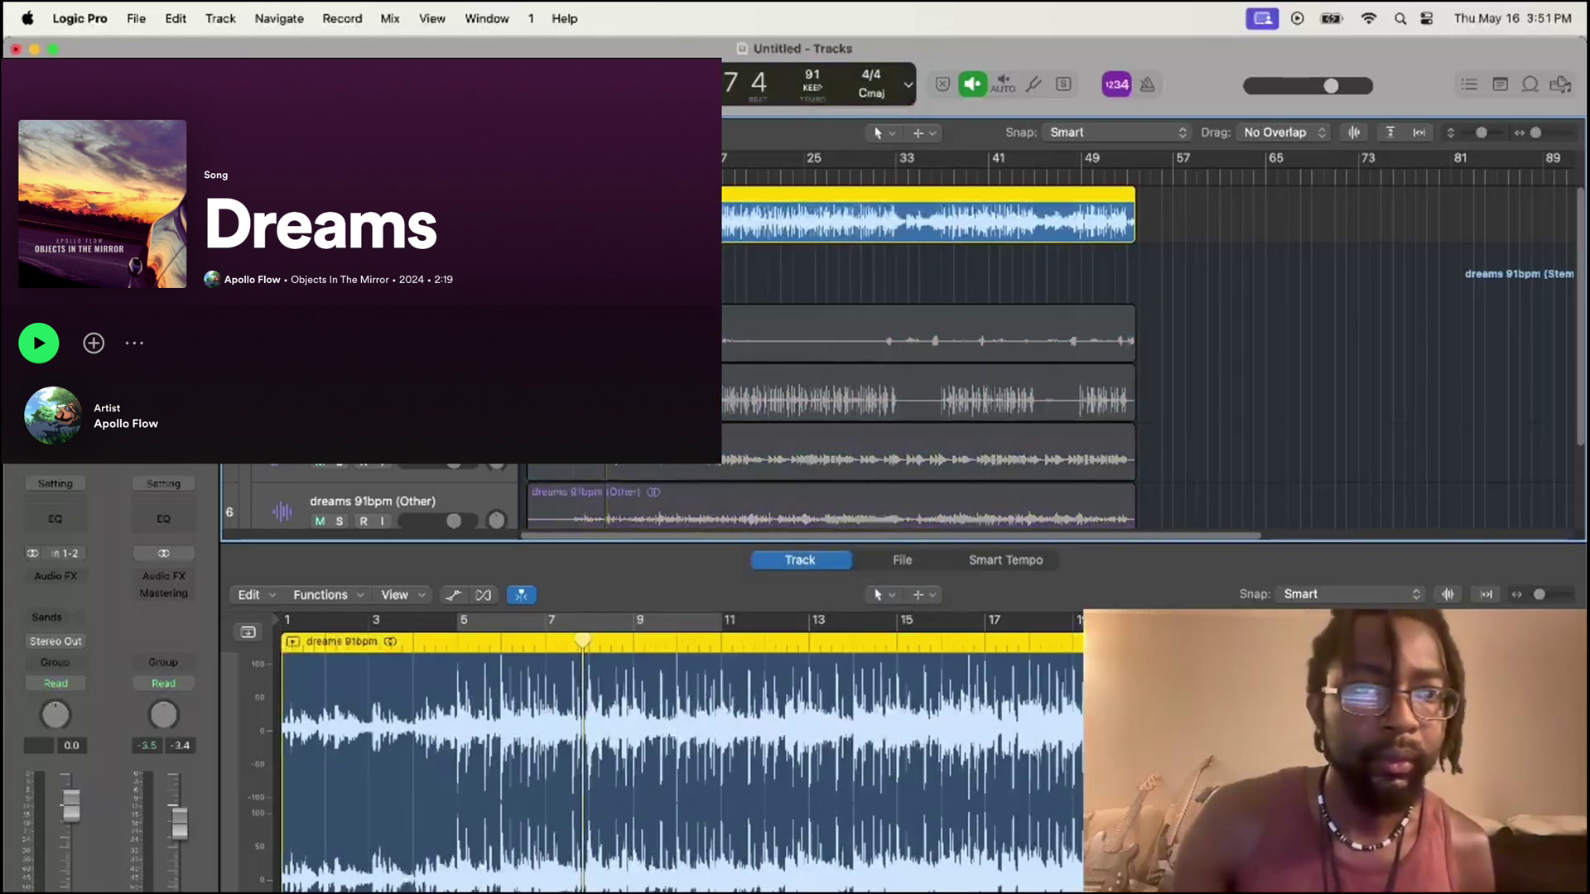
{"action": "key", "text": "space"}
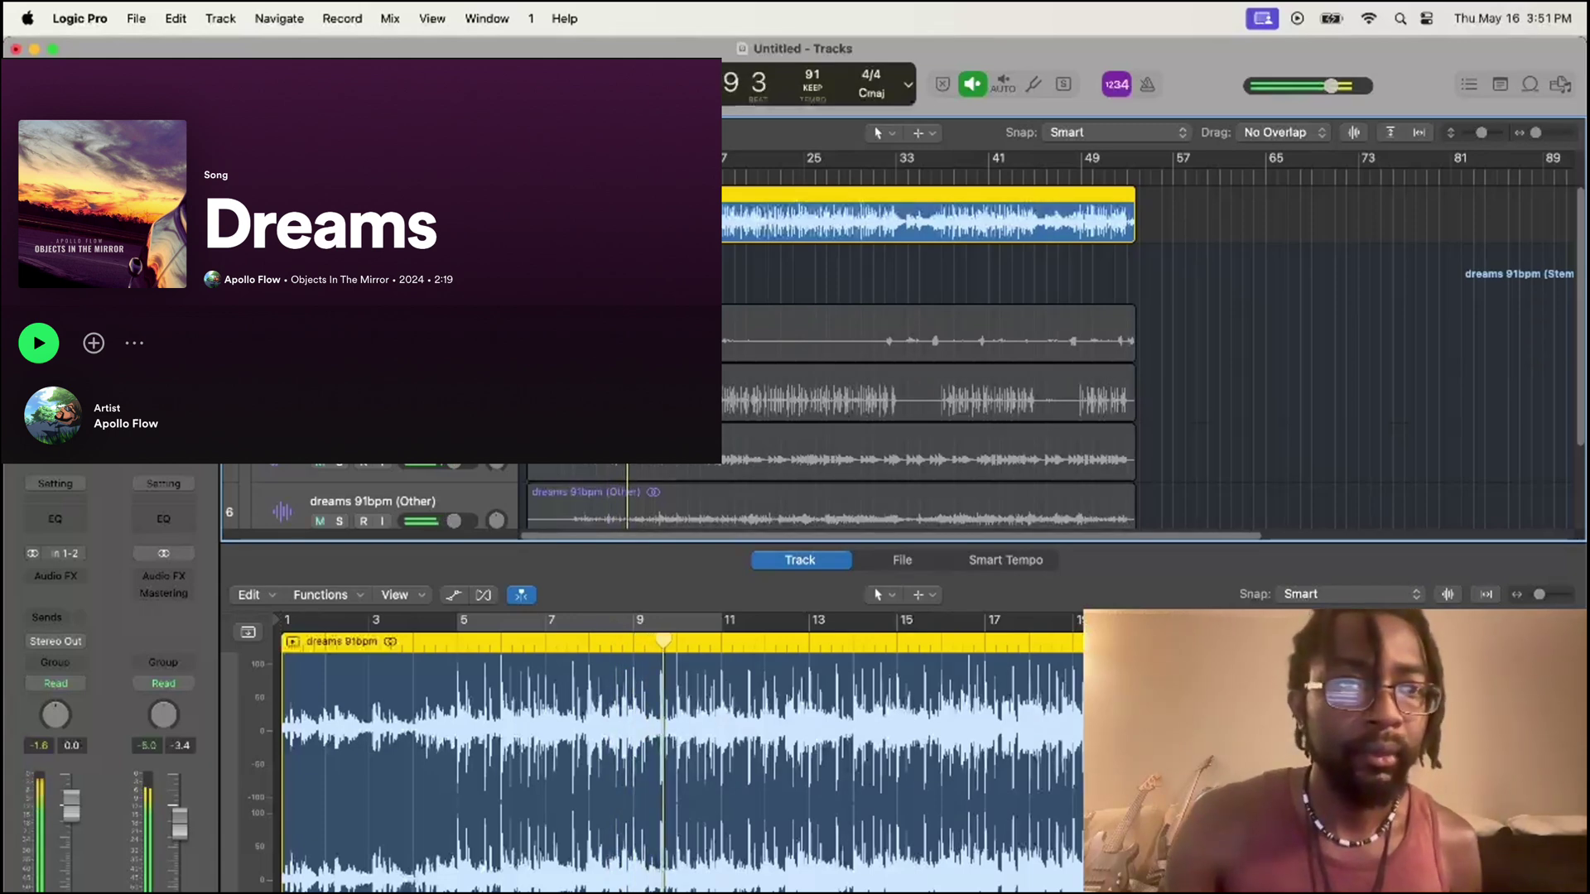
Step: Mute the original dreams 91bpm track, compare it with the stems by toggling its solo and mute during playback, and stop
{"action": "left_click", "coordinate": [319, 223]}
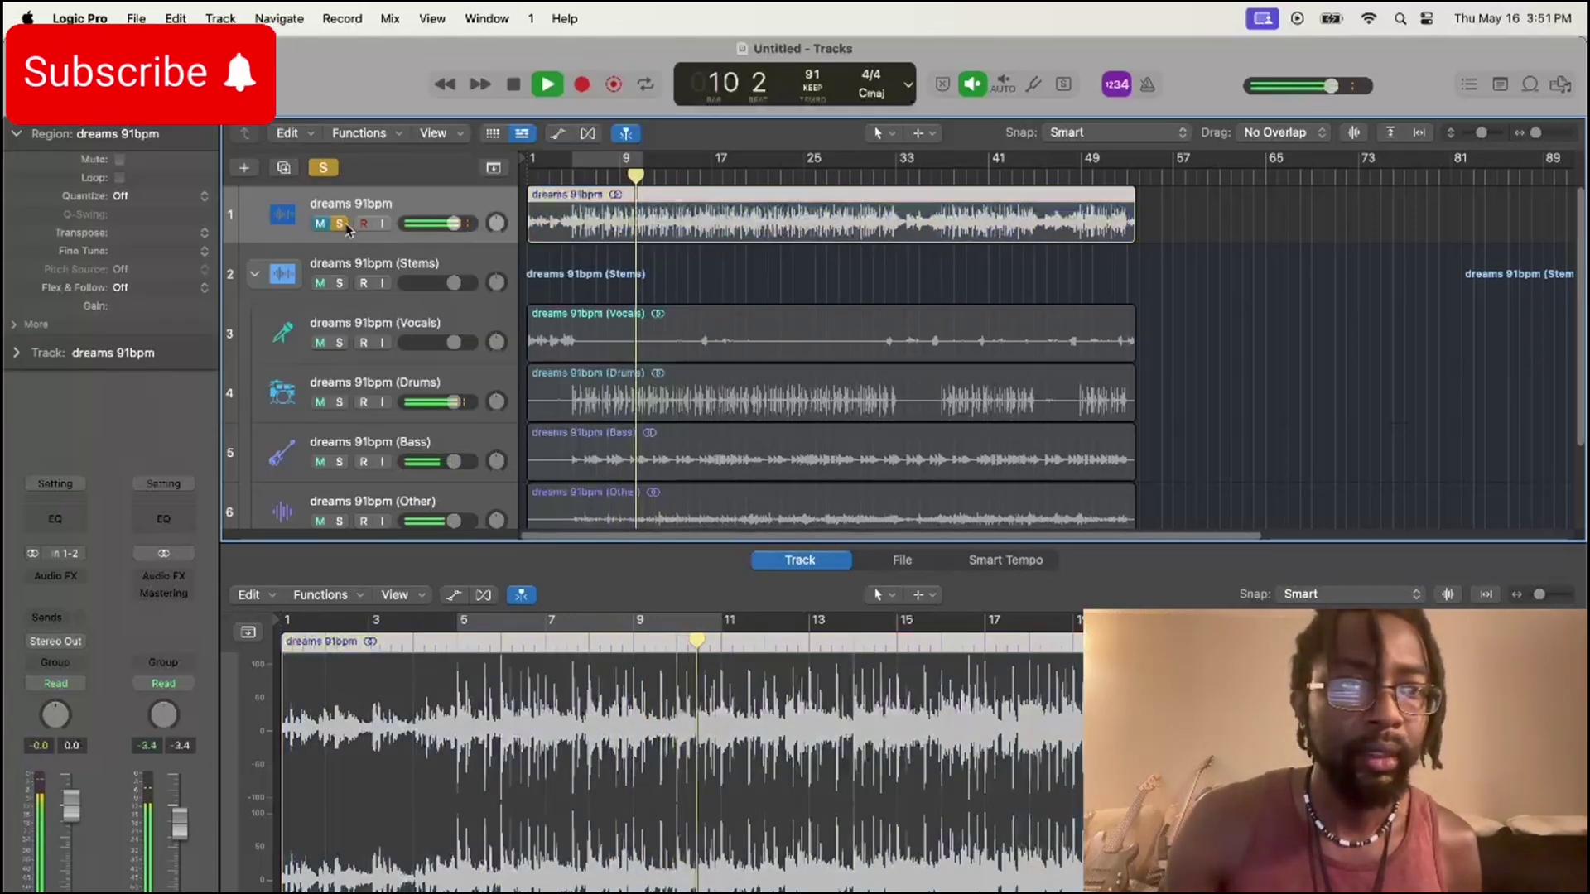
{"action": "left_click", "coordinate": [339, 224]}
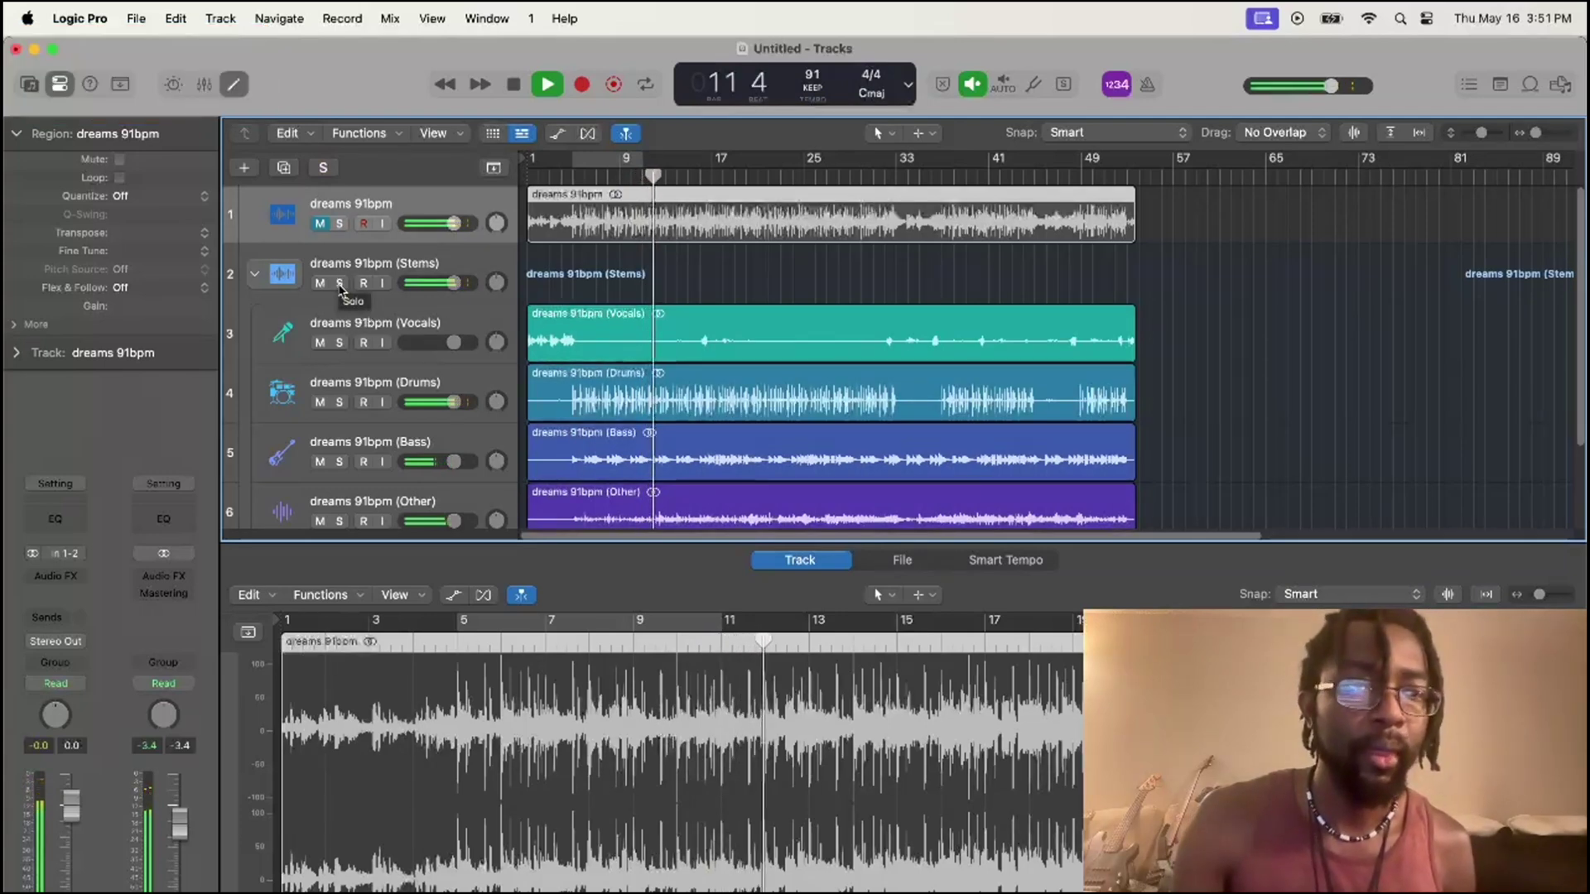
{"action": "left_click", "coordinate": [339, 223]}
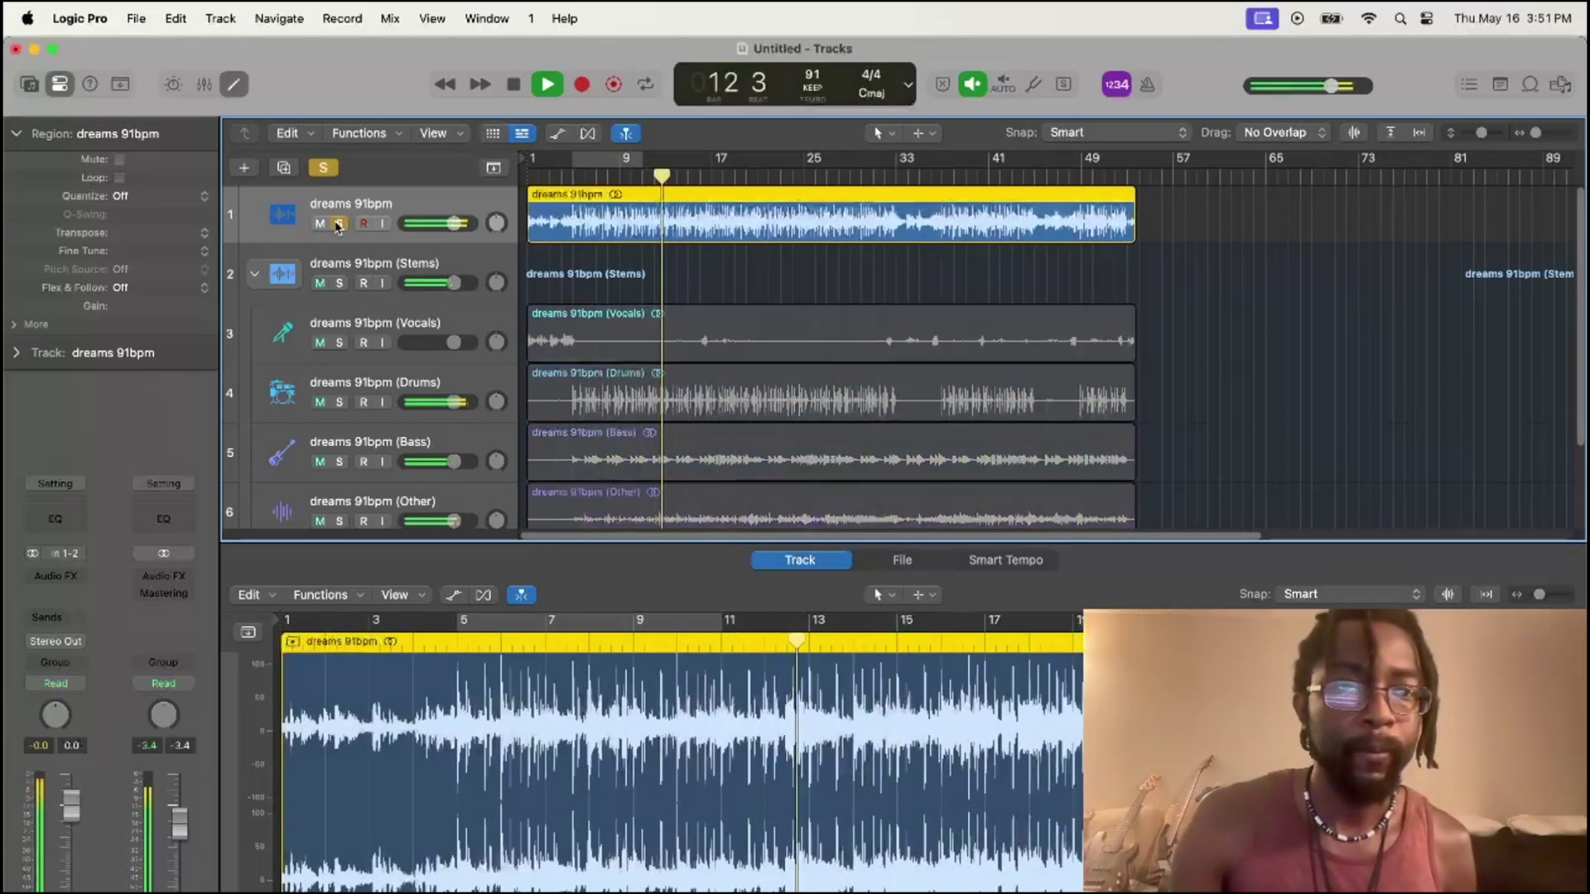
{"action": "left_click", "coordinate": [339, 224]}
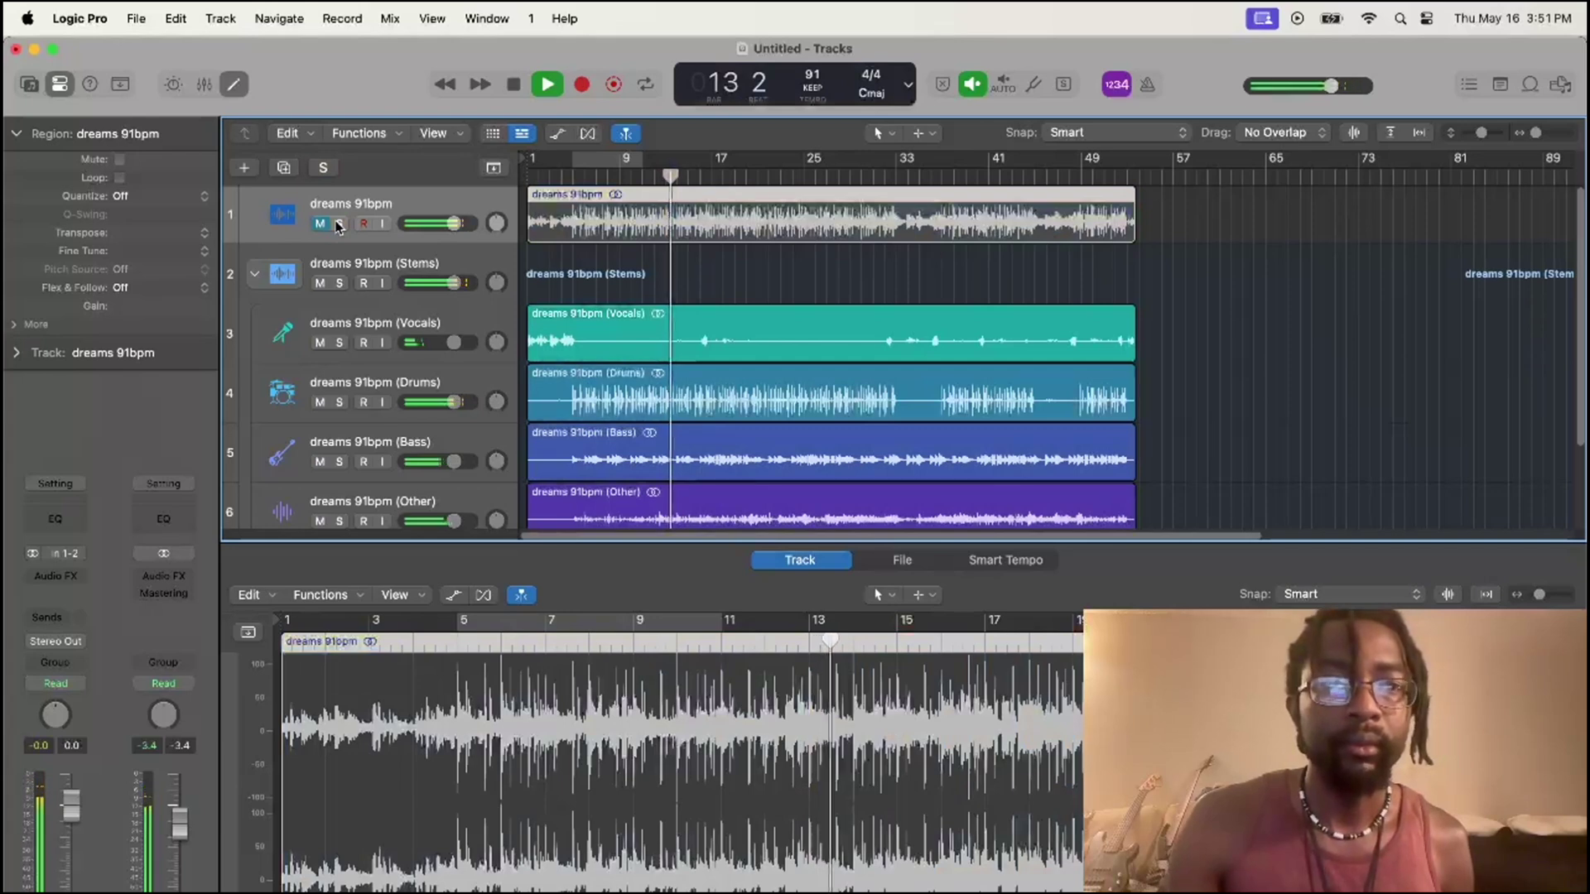
{"action": "left_click", "coordinate": [339, 224]}
{"action": "left_click", "coordinate": [339, 223]}
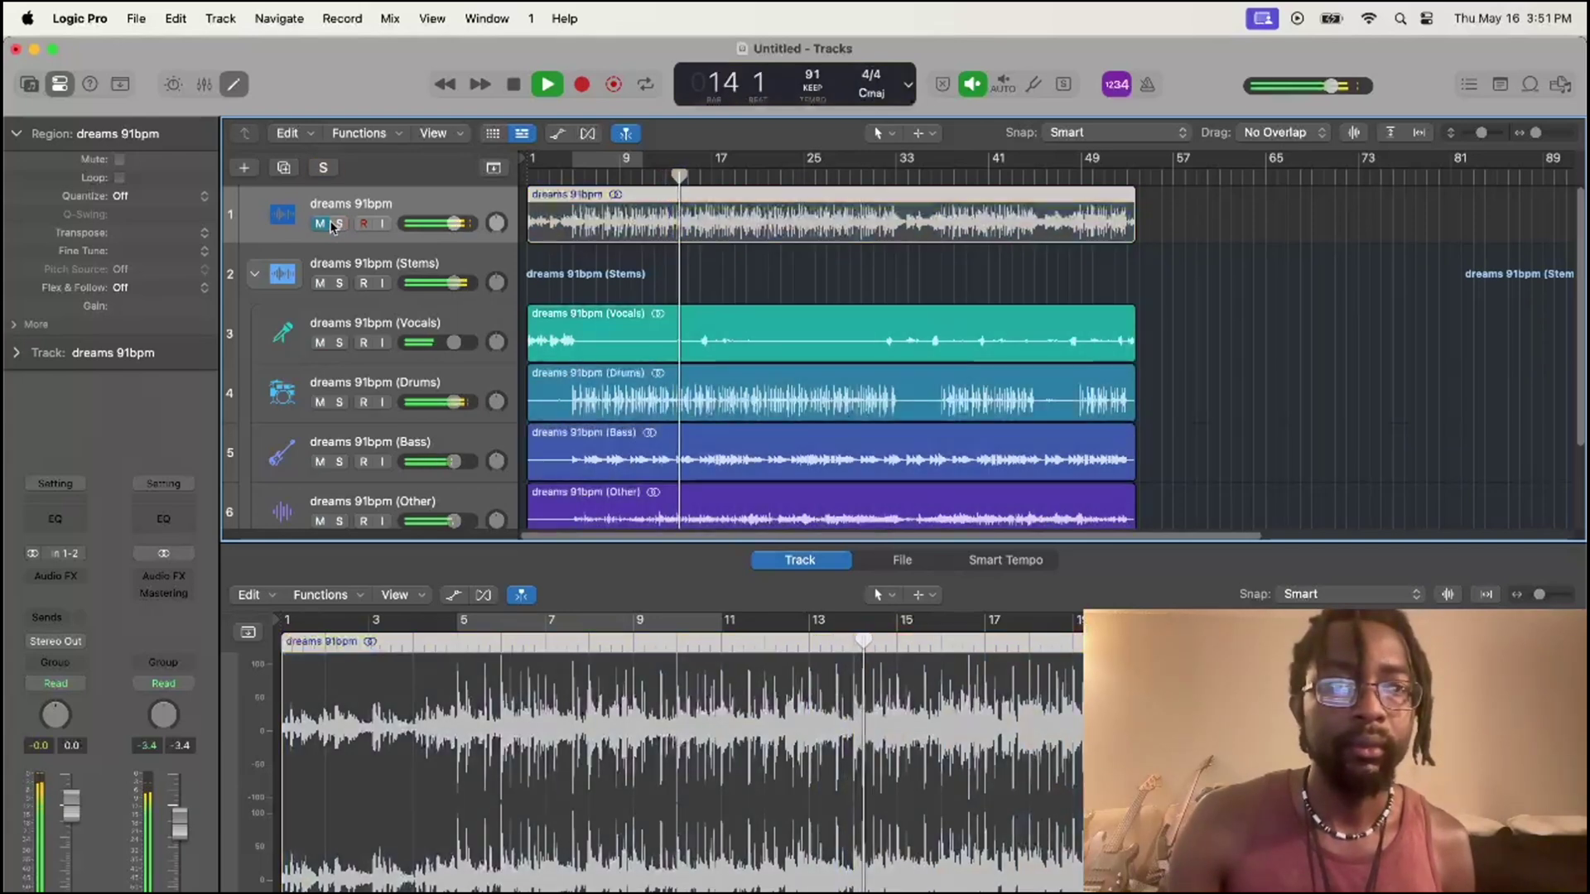
{"action": "left_click", "coordinate": [321, 224]}
{"action": "left_click", "coordinate": [321, 224]}
{"action": "left_click", "coordinate": [339, 223]}
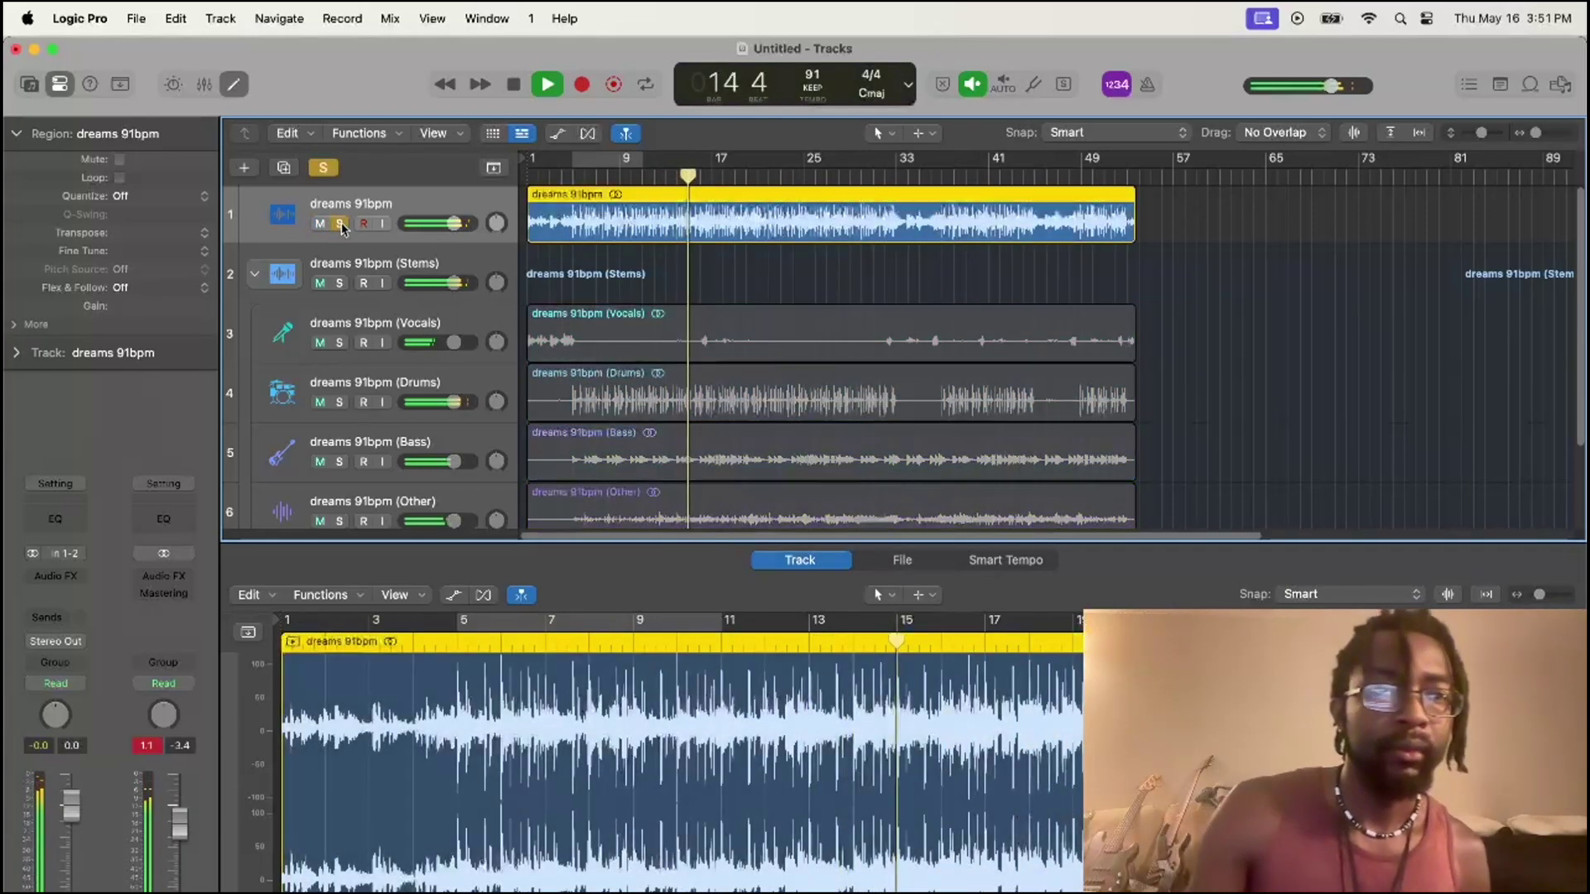
{"action": "left_click", "coordinate": [339, 223]}
{"action": "left_click", "coordinate": [322, 224]}
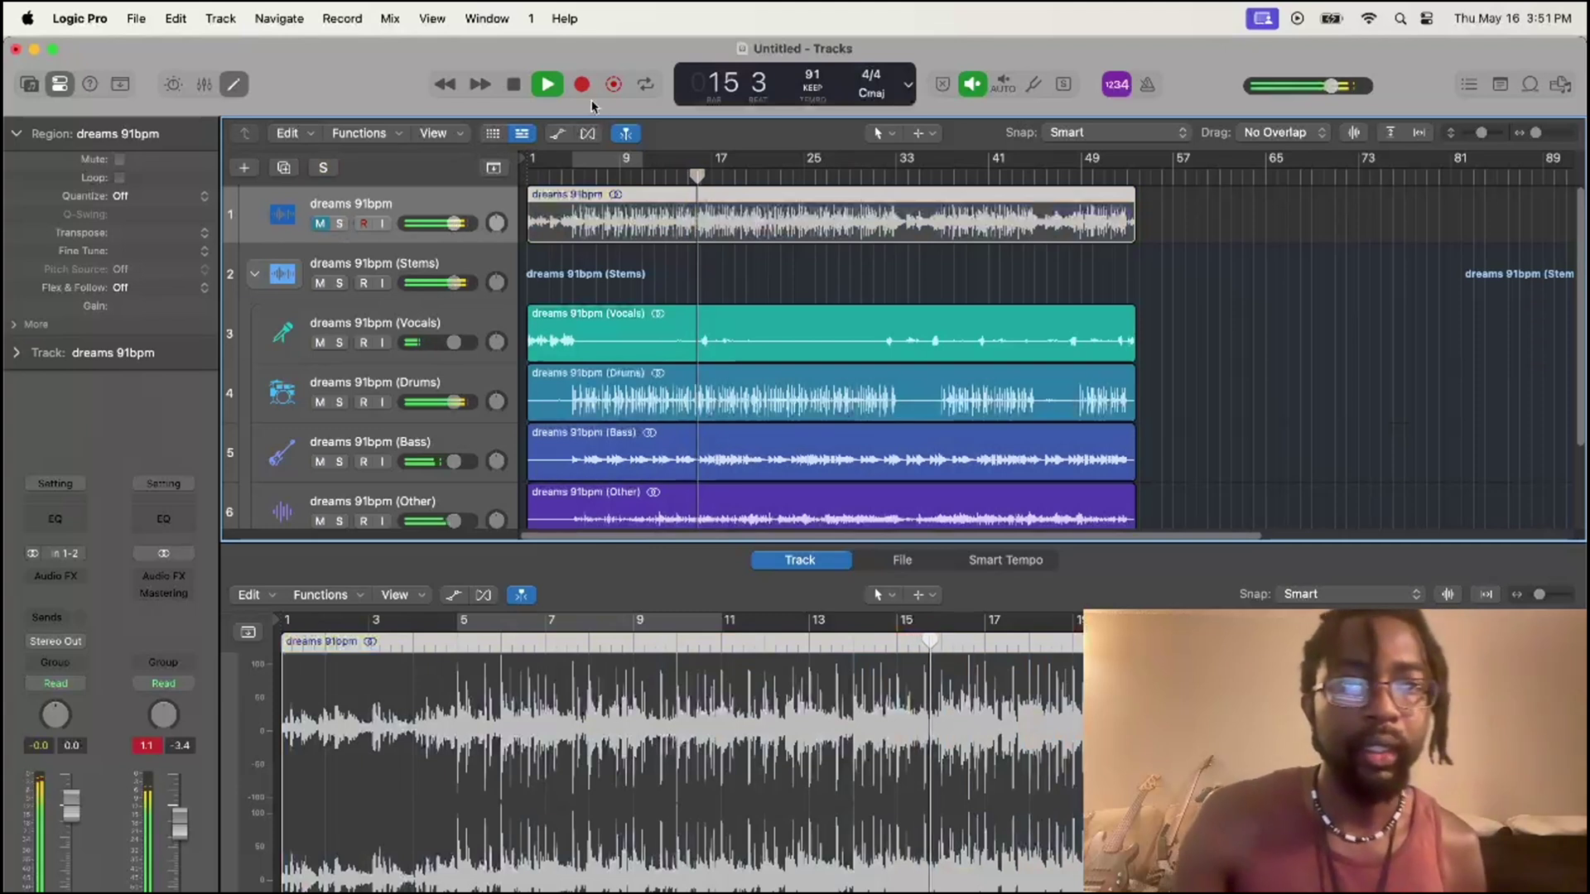
{"action": "key", "text": "space"}
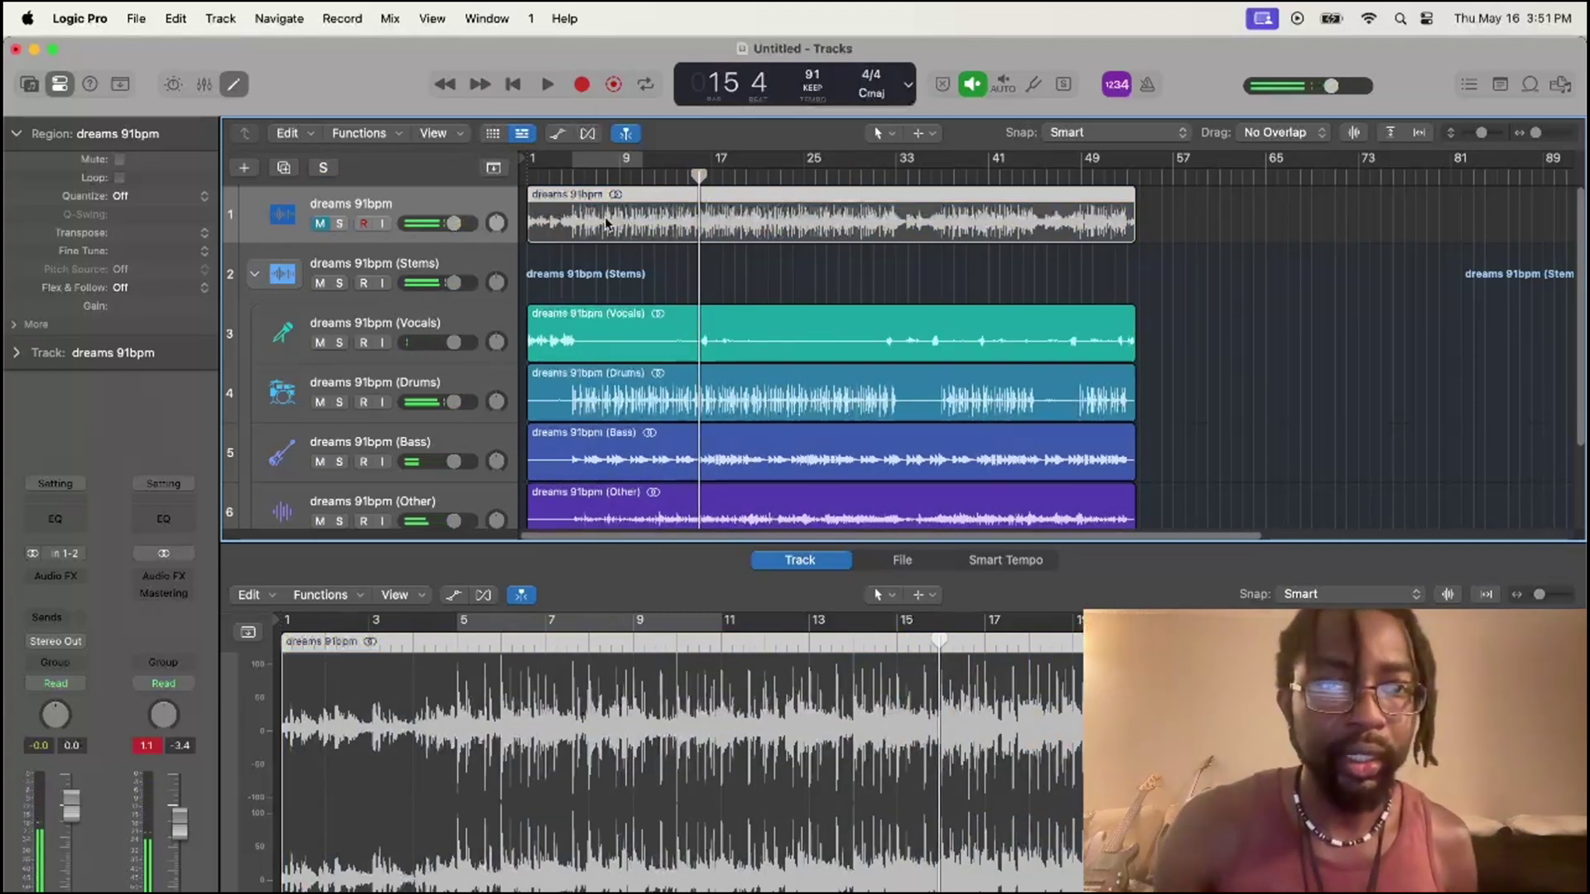
Step: Mute the original dreams 91bpm region and select the dreams 91bpm (Stems) track
{"action": "right_click", "coordinate": [556, 213]}
{"action": "mouse_move", "coordinate": [634, 348]}
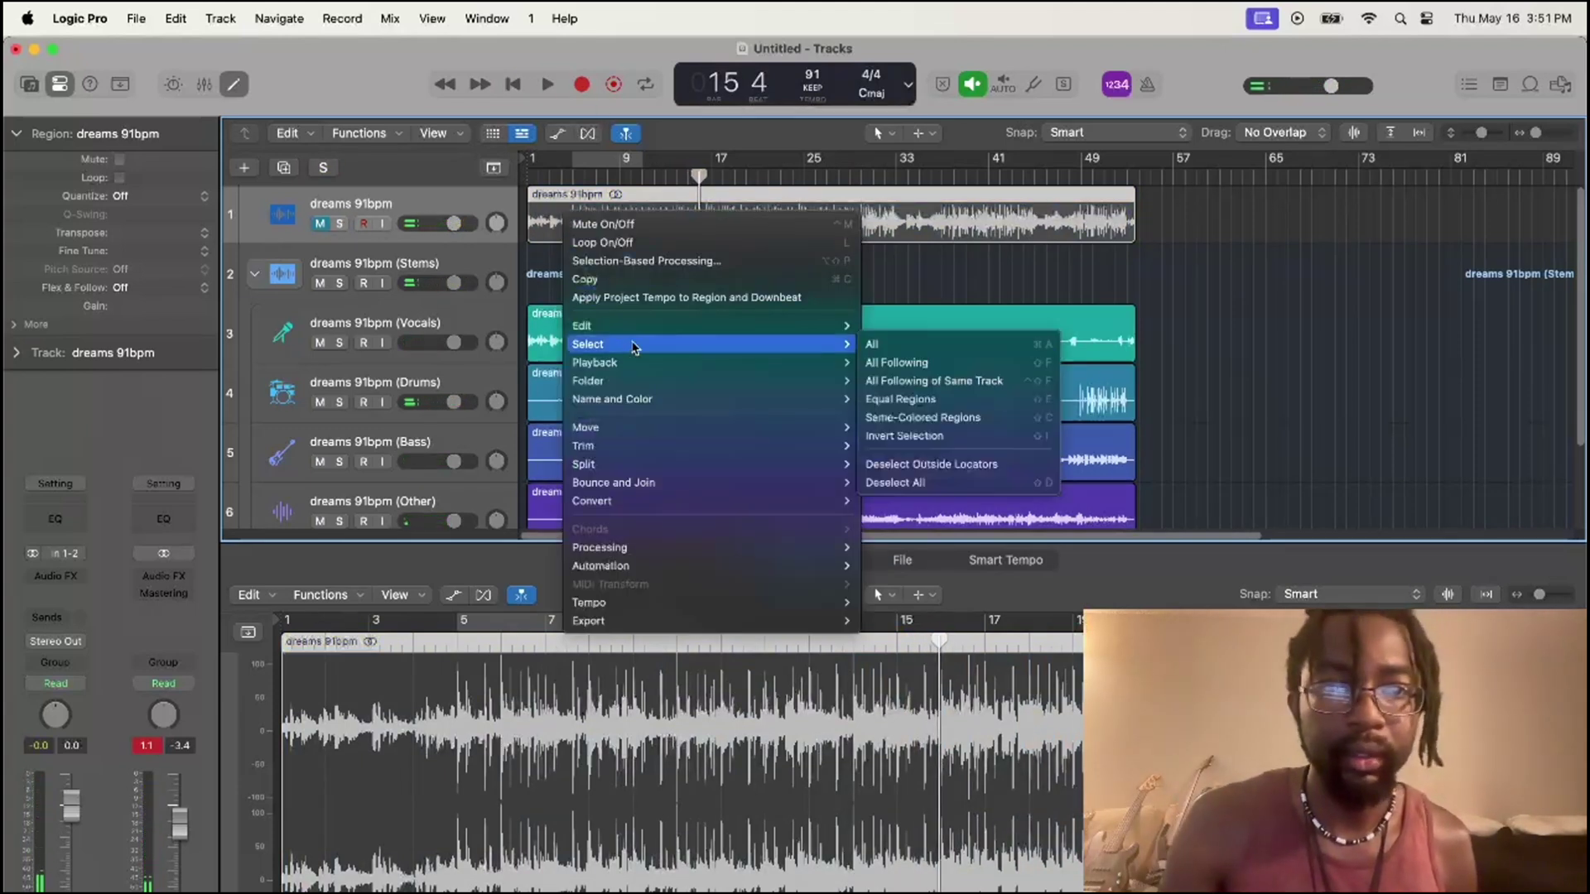
{"action": "left_click", "coordinate": [895, 362]}
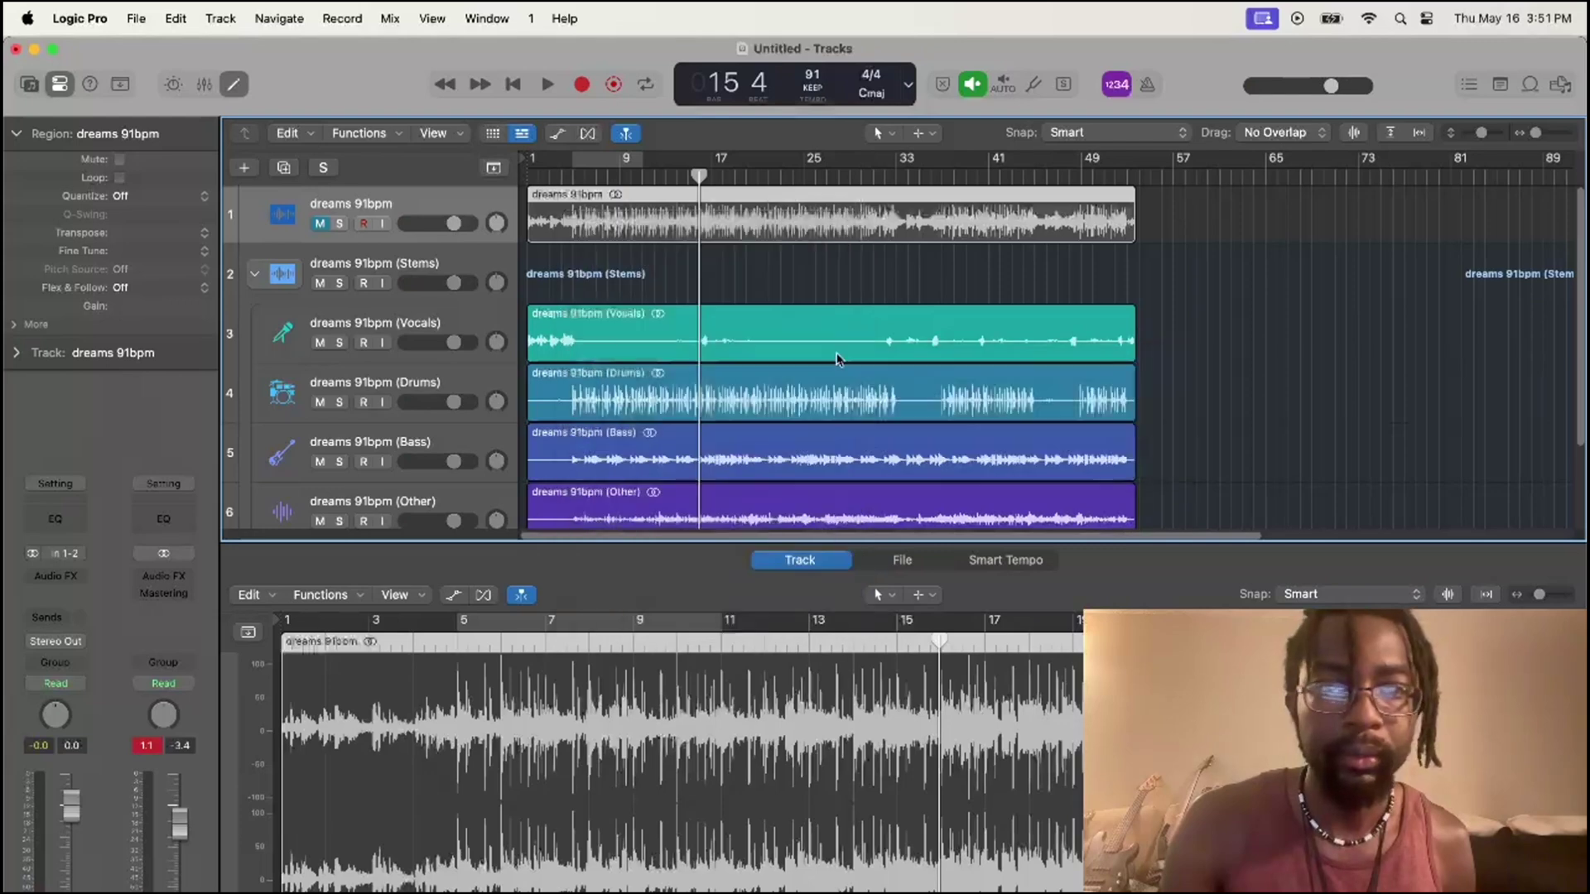
{"action": "left_click", "coordinate": [469, 263]}
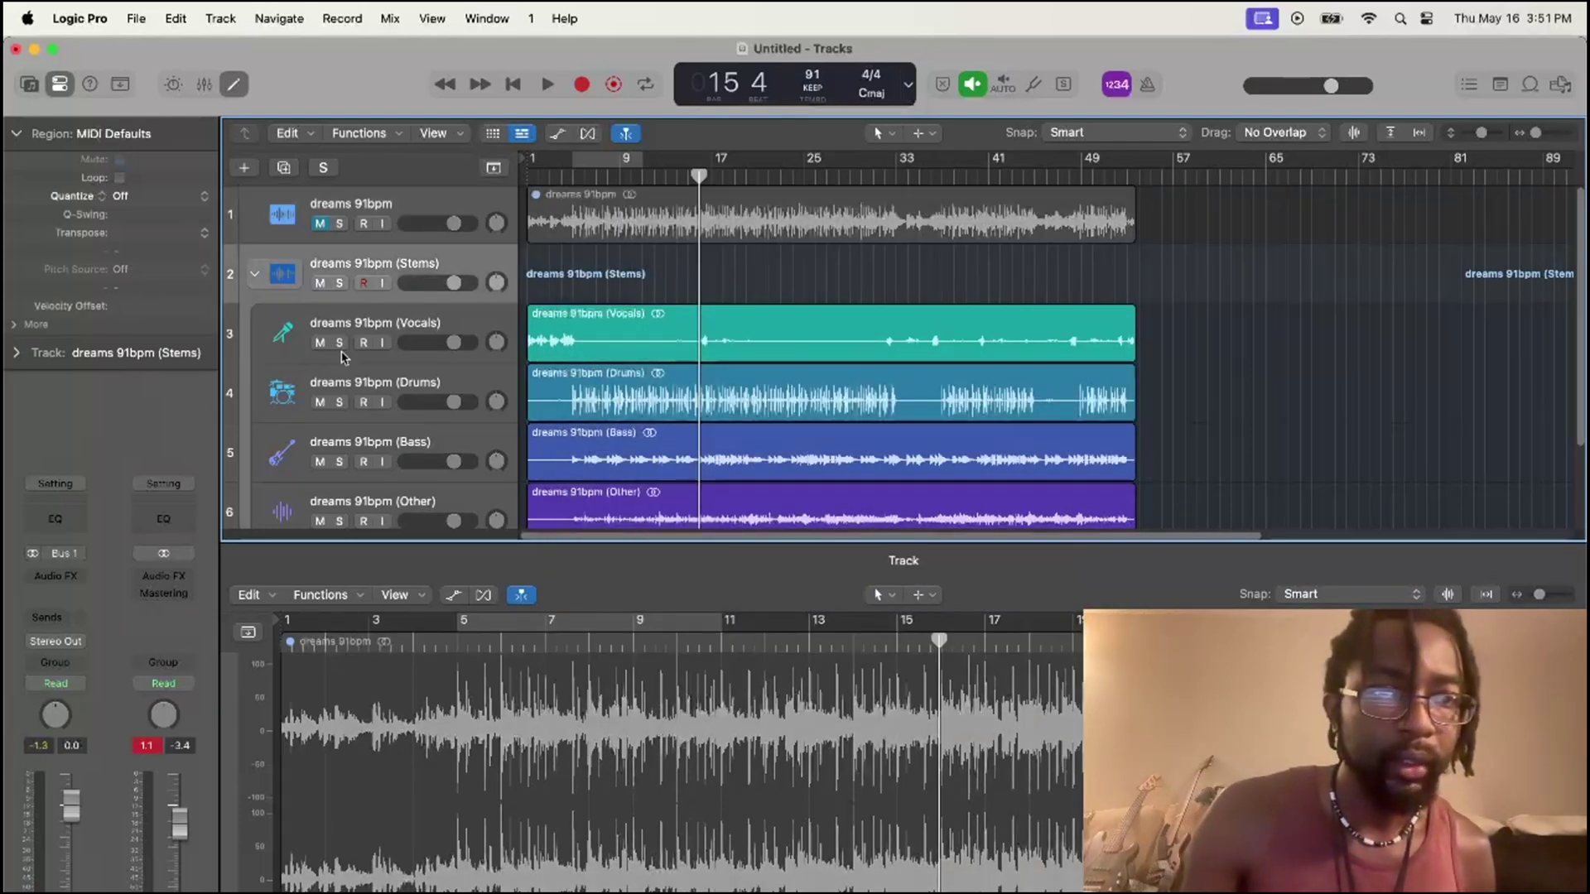
Step: Solo the Vocals stem and listen to it from the beginning, from about bar 16 and from about bar 32
{"action": "left_click", "coordinate": [339, 343]}
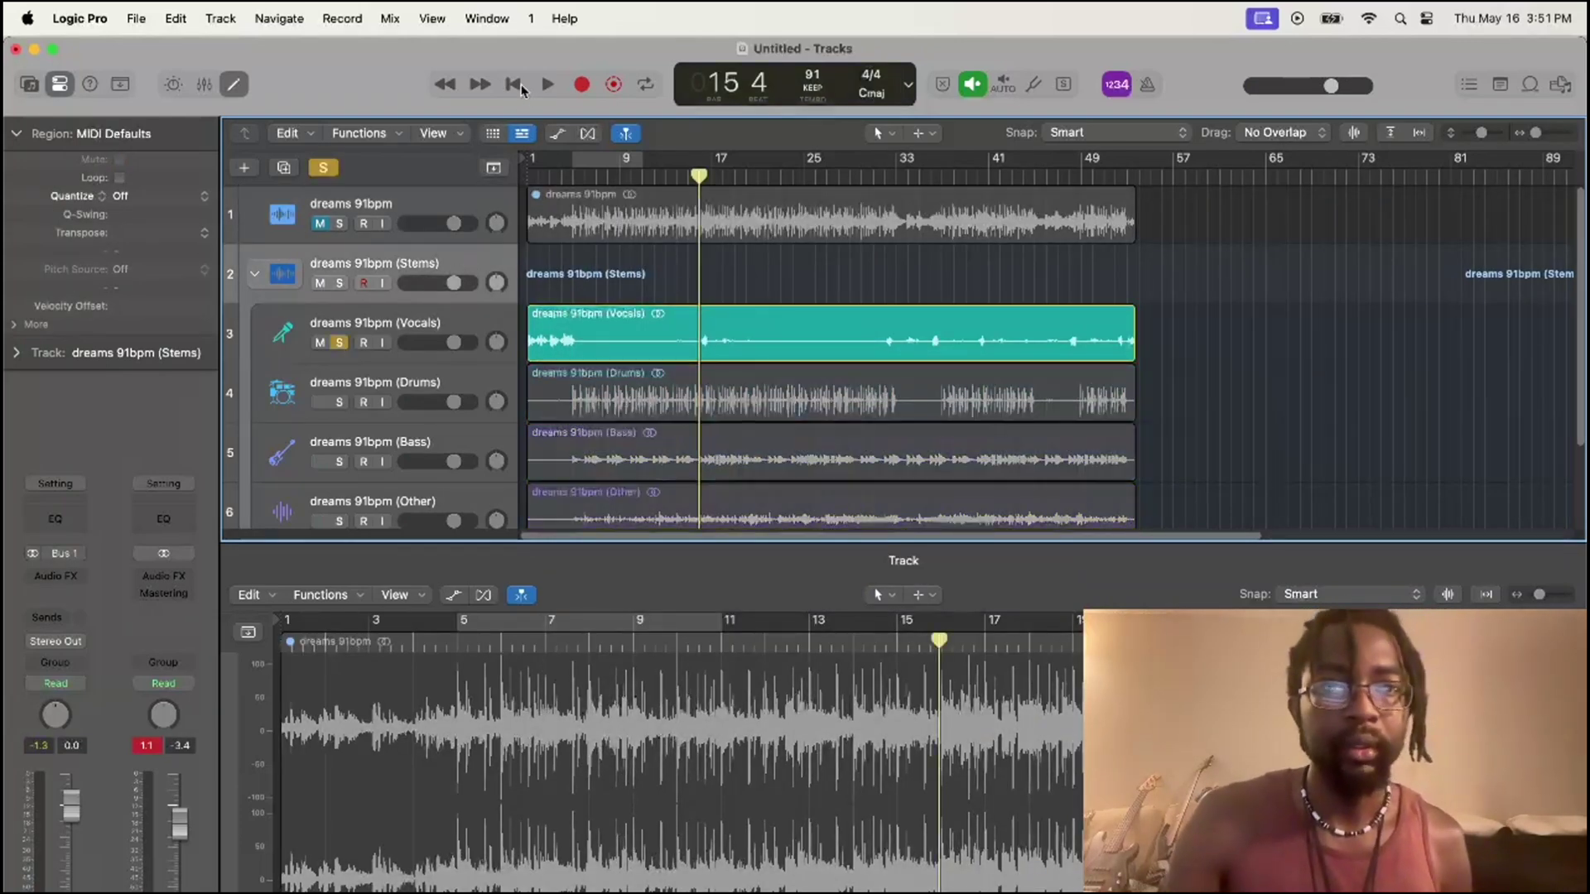
{"action": "left_click", "coordinate": [514, 84]}
{"action": "left_click", "coordinate": [548, 84]}
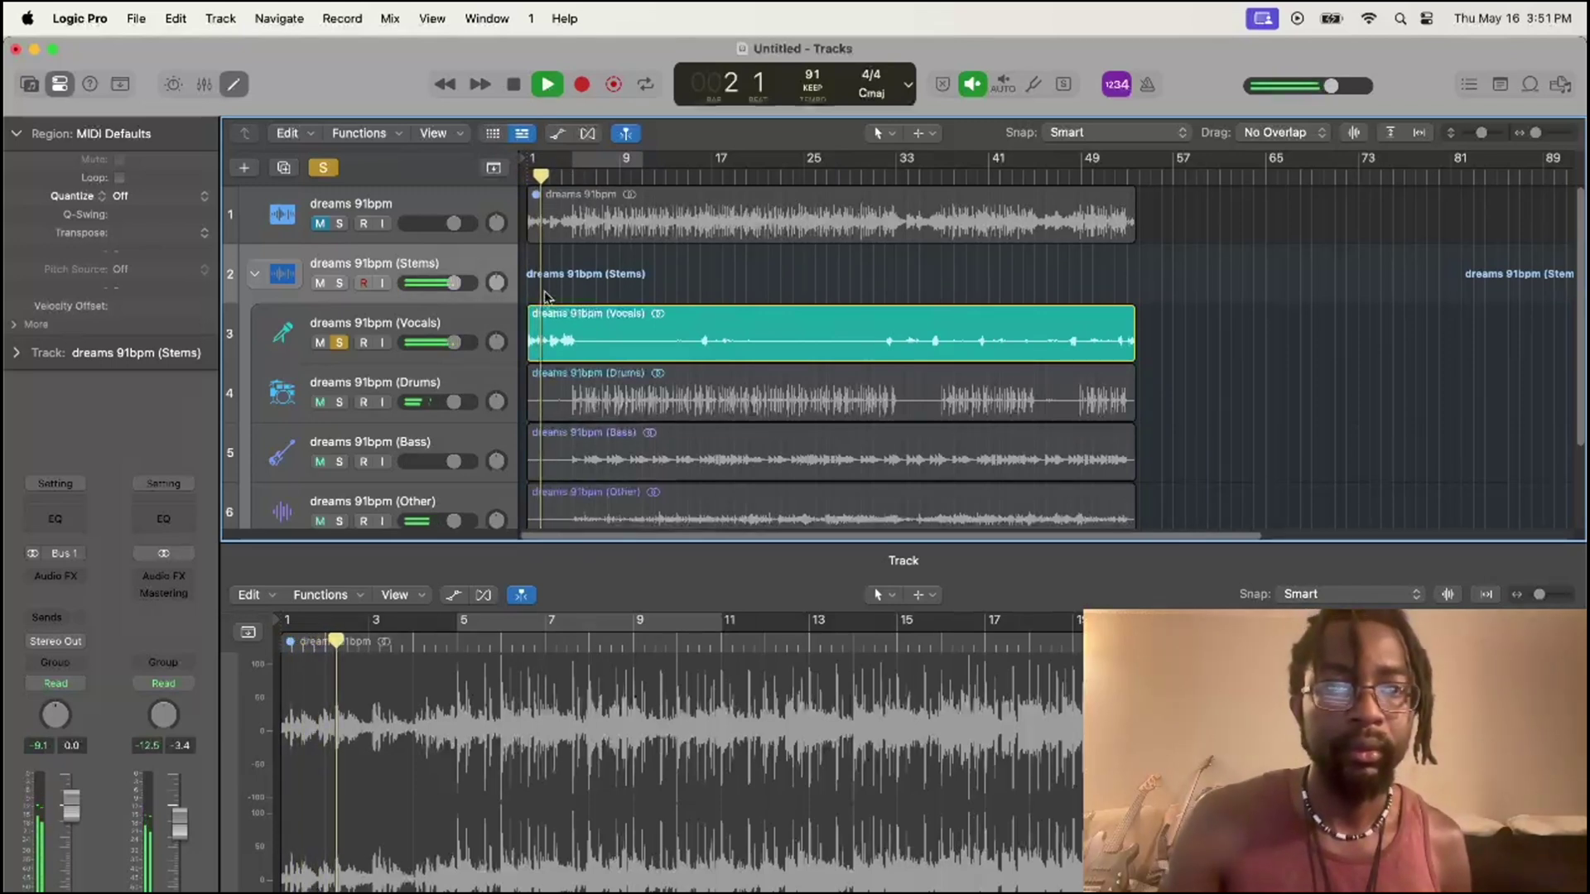
{"action": "left_click", "coordinate": [698, 174]}
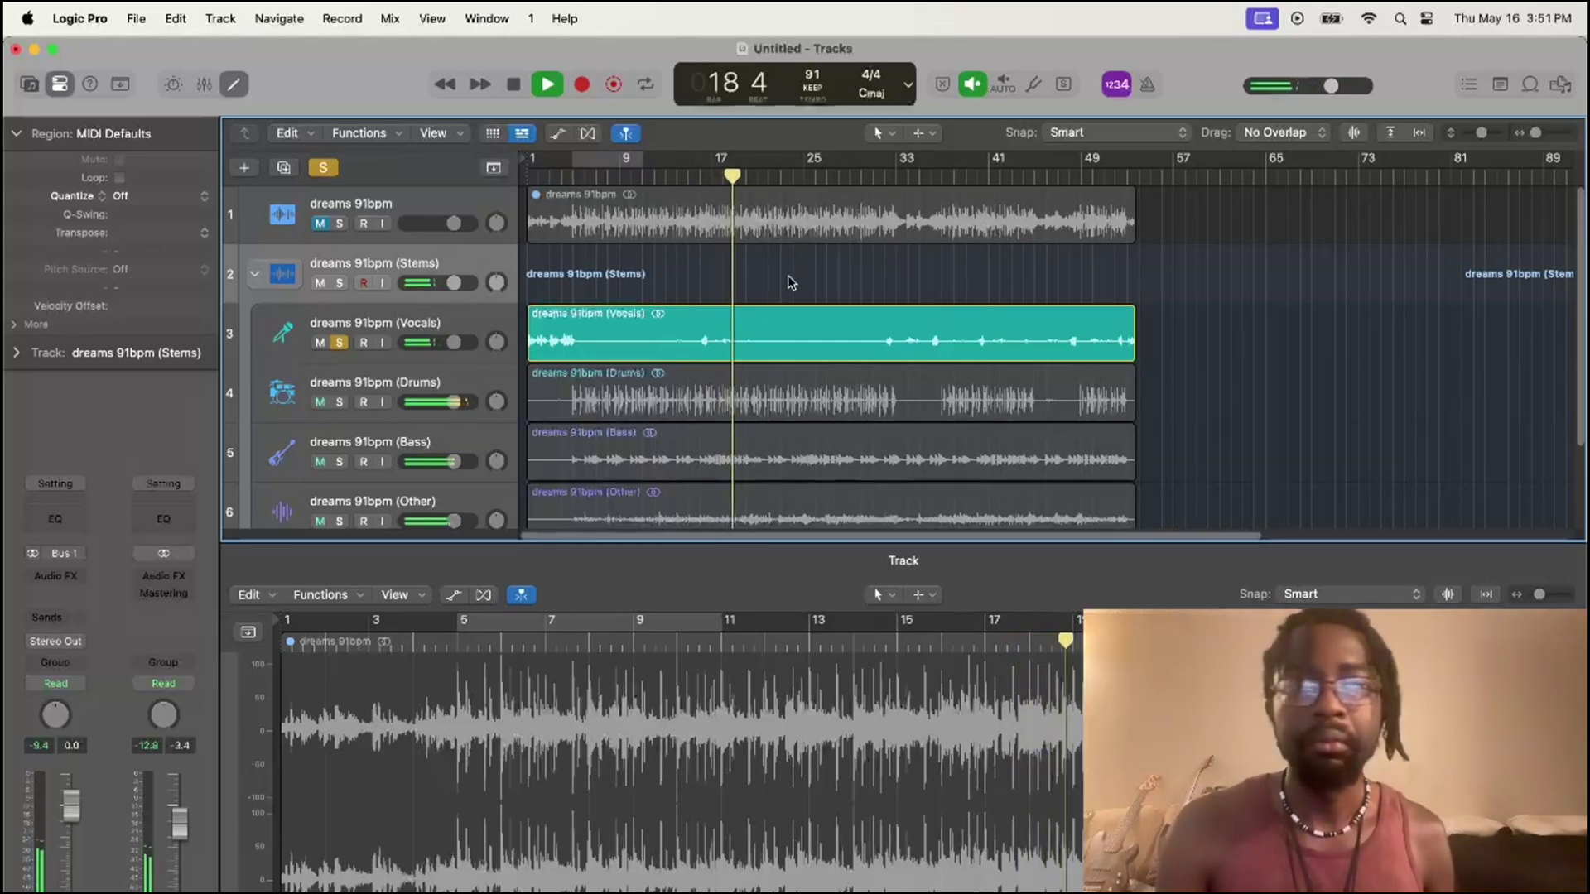
{"action": "left_click", "coordinate": [884, 180]}
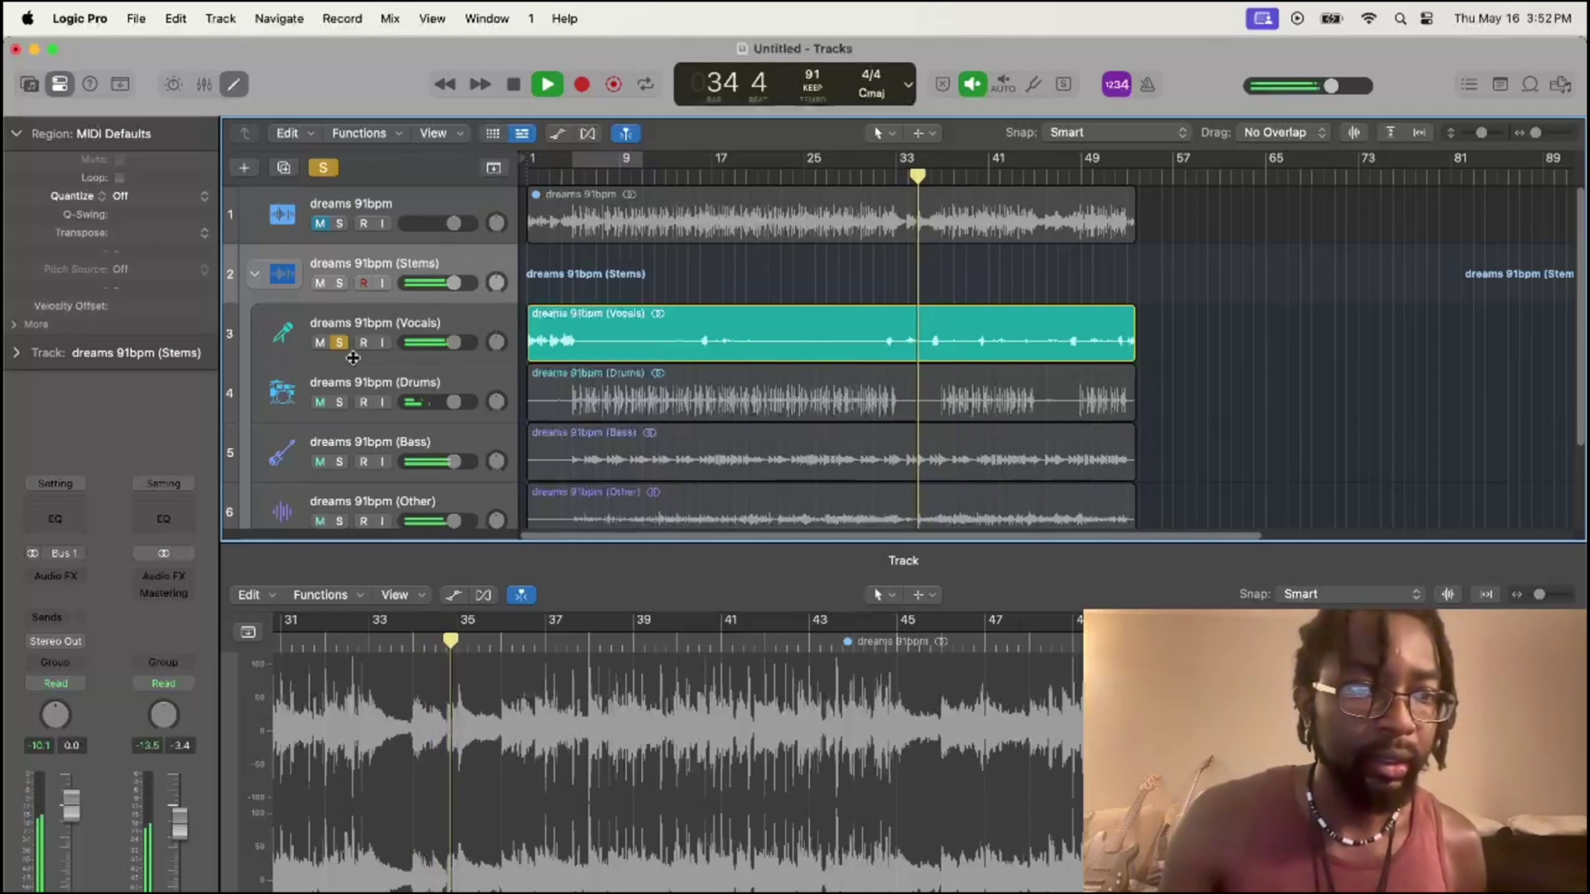
Step: Audition the Drums stem alone in place of Vocals, and switch the solo to the Bass stem
{"action": "left_click", "coordinate": [340, 402]}
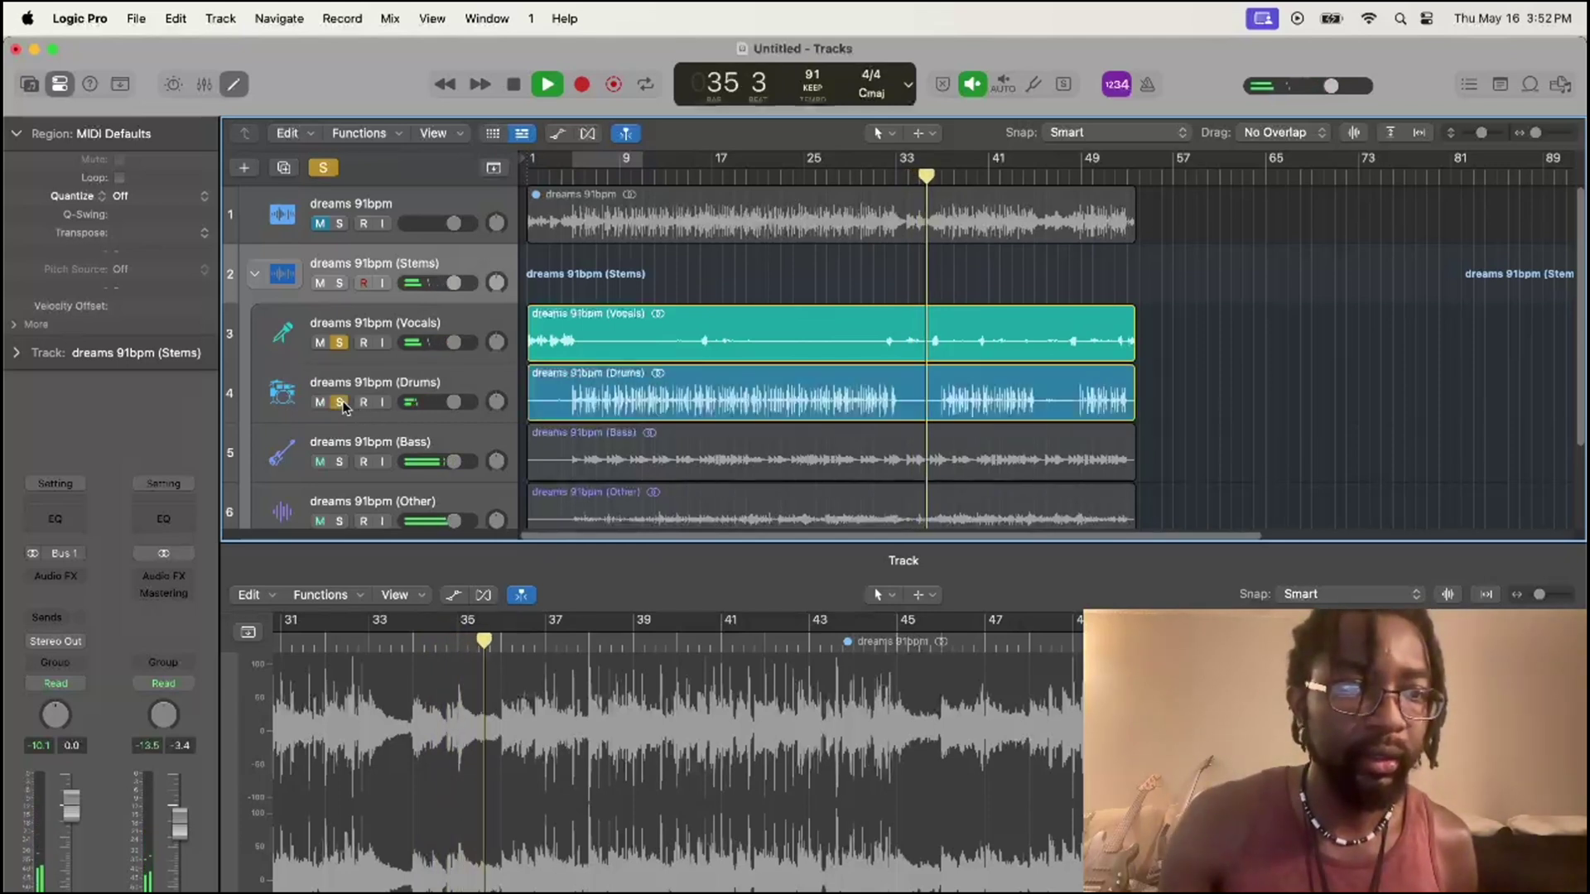
{"action": "left_click", "coordinate": [340, 342]}
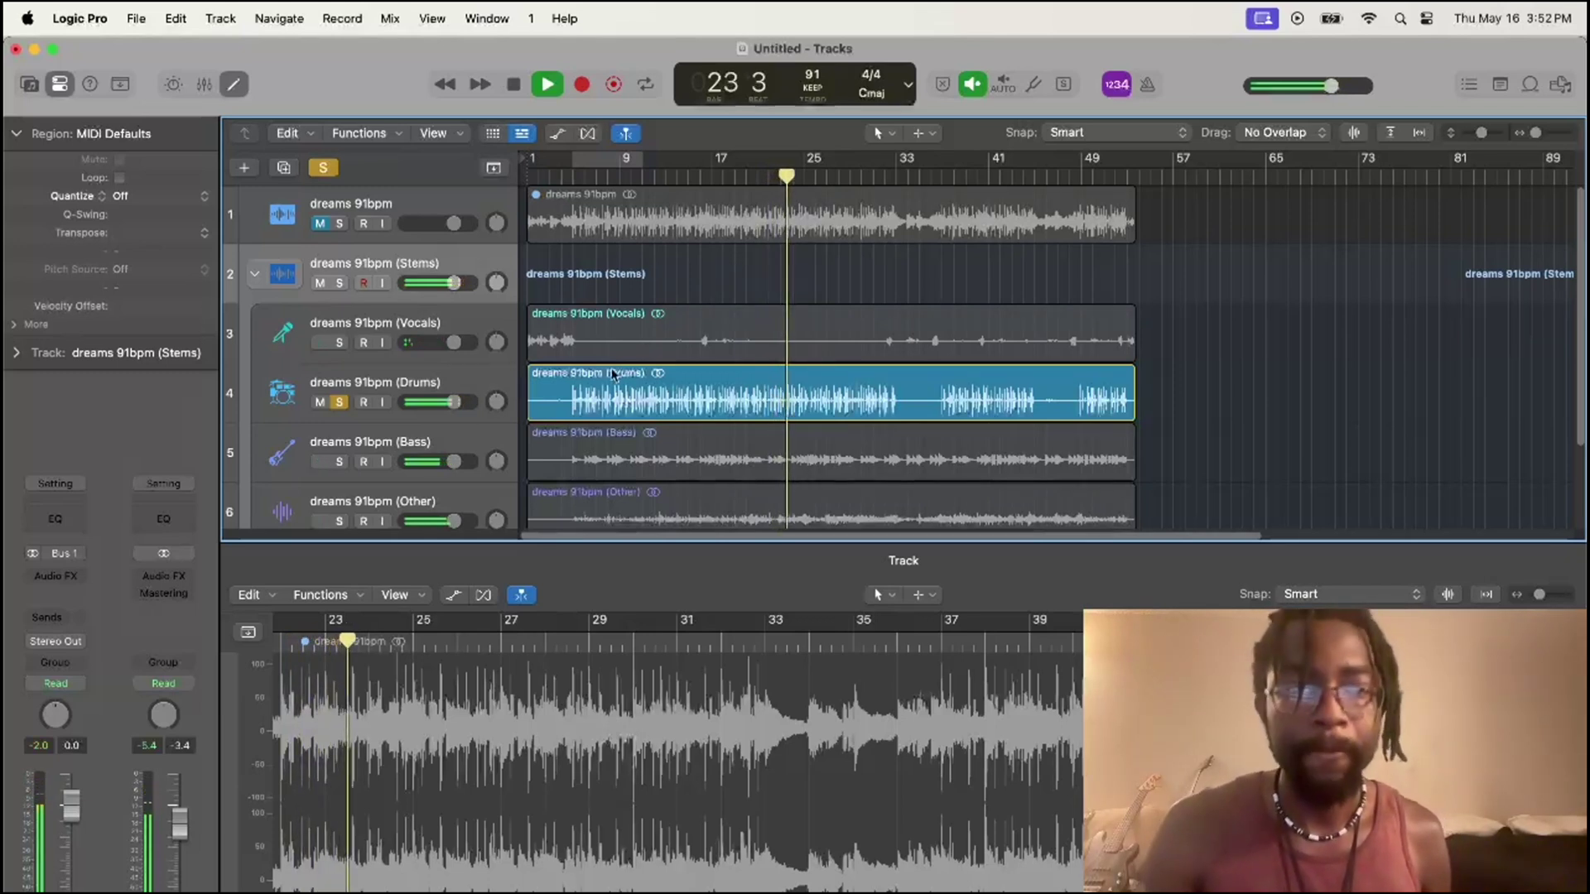
{"action": "scroll", "coordinate": [613, 374], "scroll_direction": "down", "scroll_amount": 3}
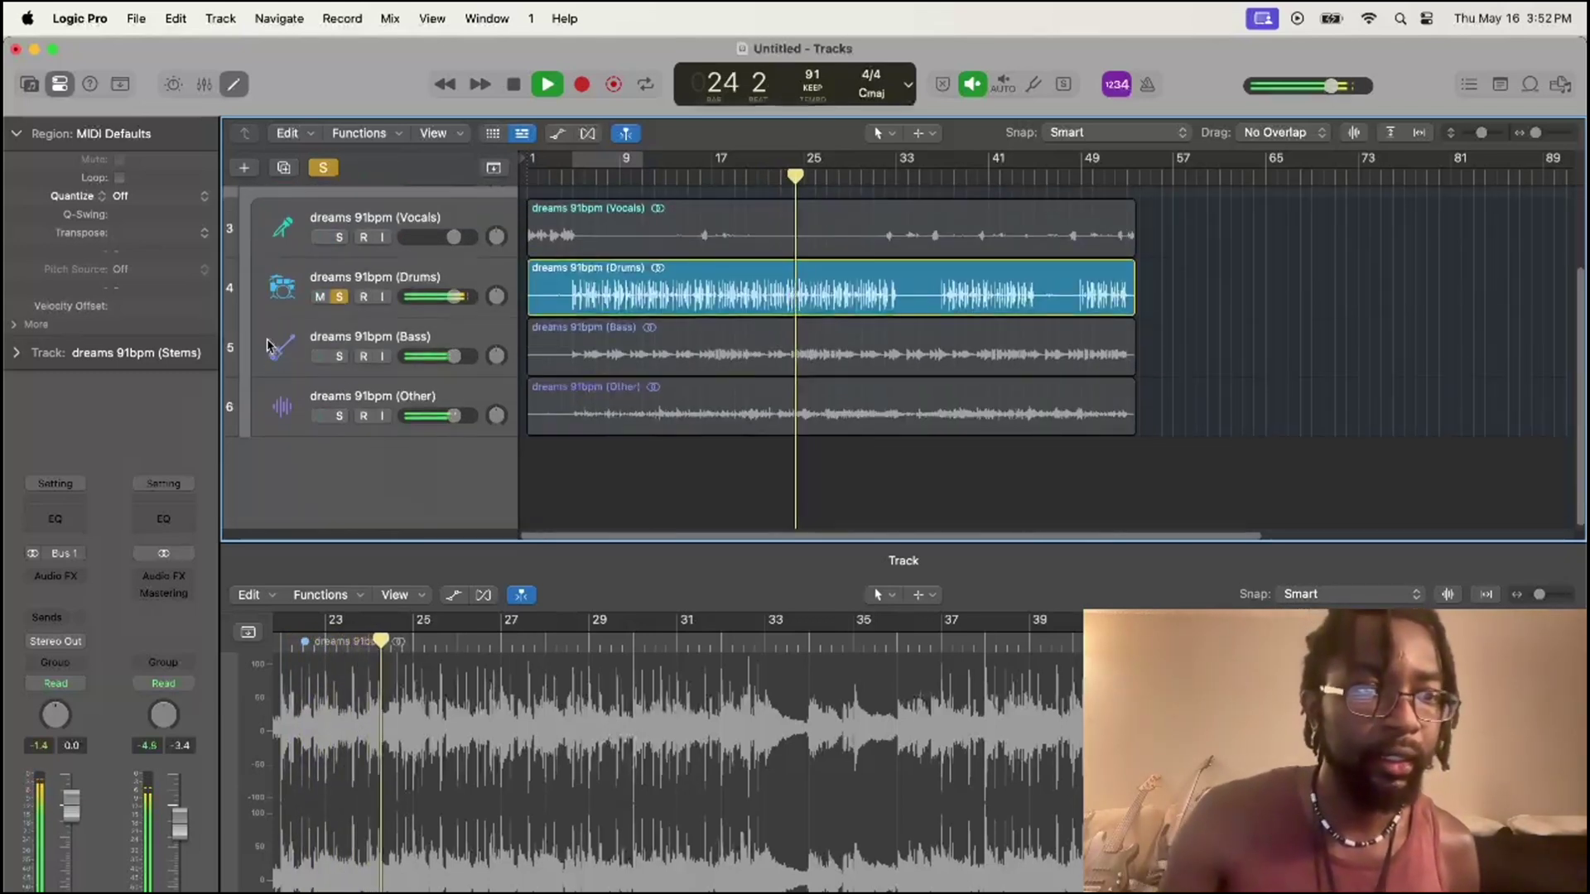
{"action": "left_click", "coordinate": [341, 356]}
{"action": "left_click", "coordinate": [338, 299]}
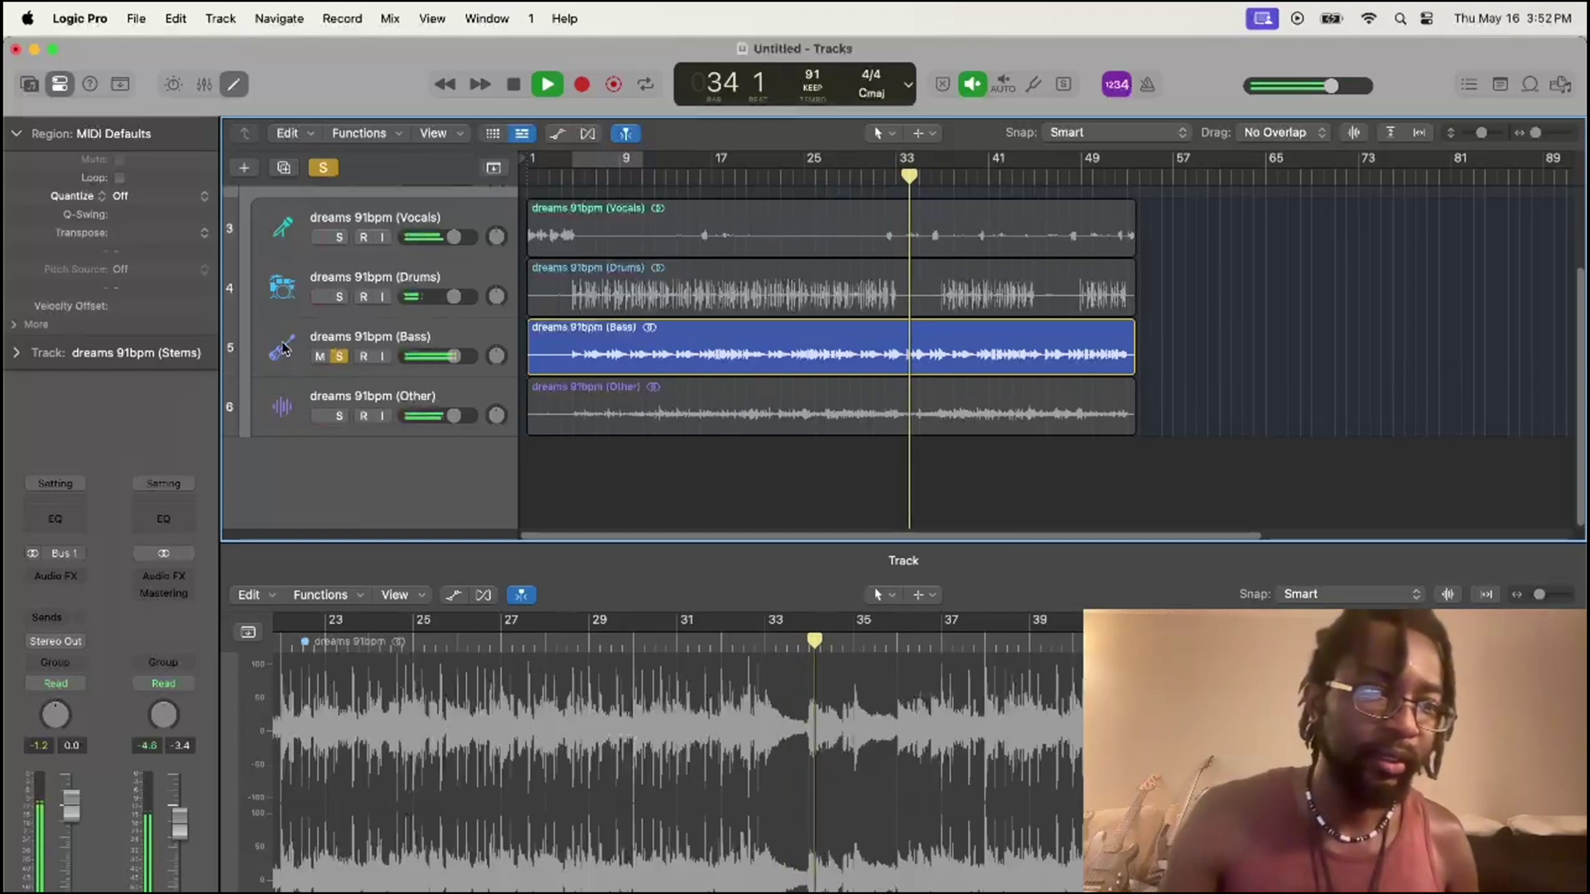
Step: Audition the Other stem alone in place of Bass, and solo the Bass stem again
{"action": "left_click", "coordinate": [338, 358]}
{"action": "left_click", "coordinate": [339, 416]}
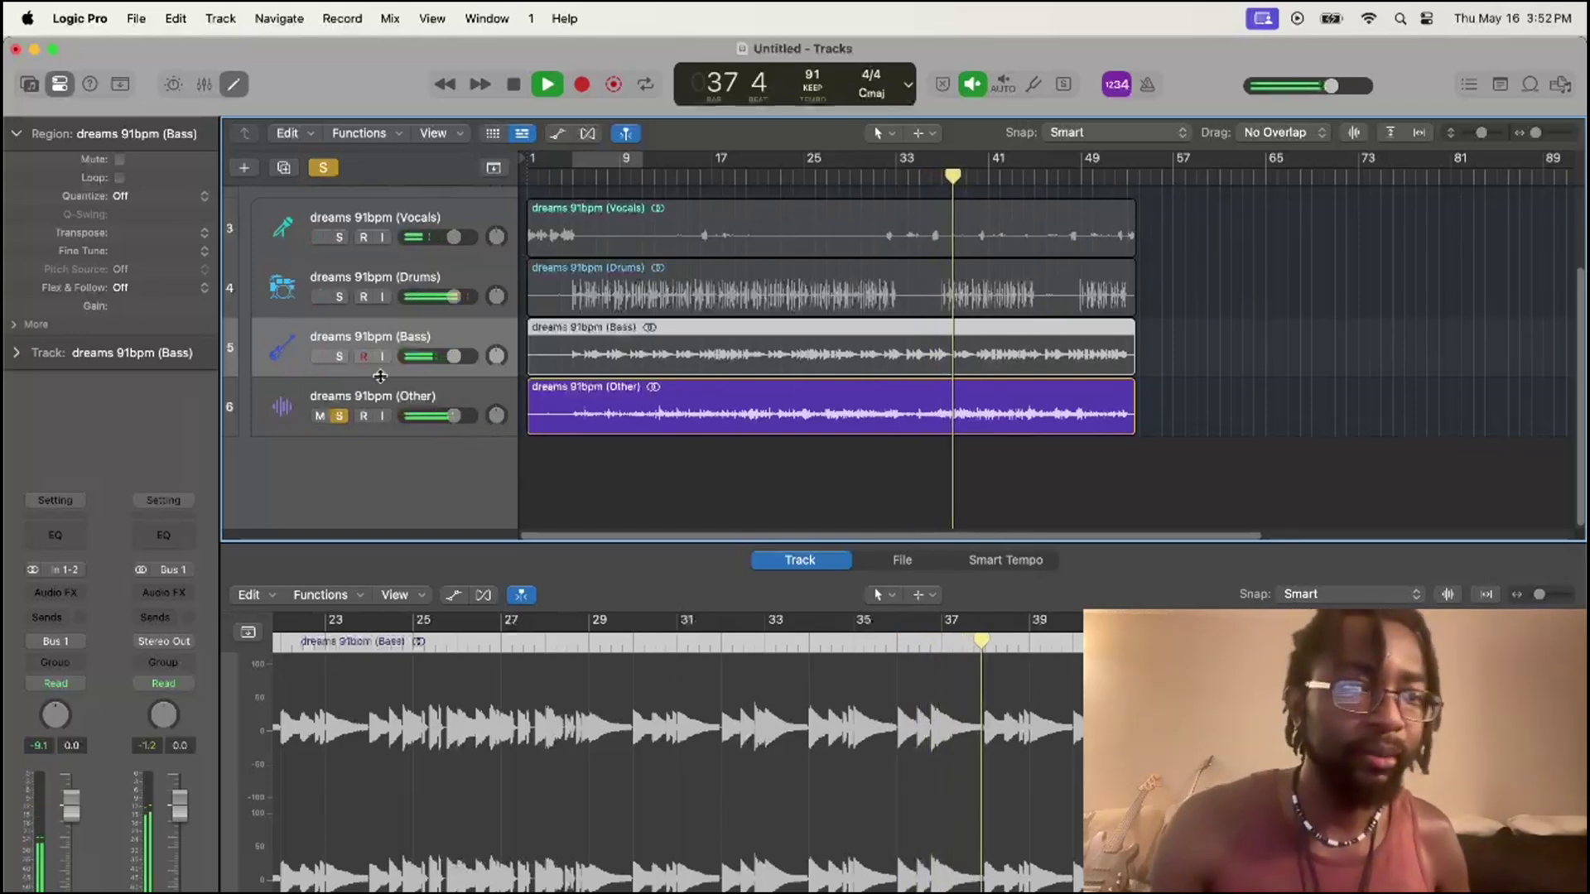
{"action": "left_click", "coordinate": [339, 356]}
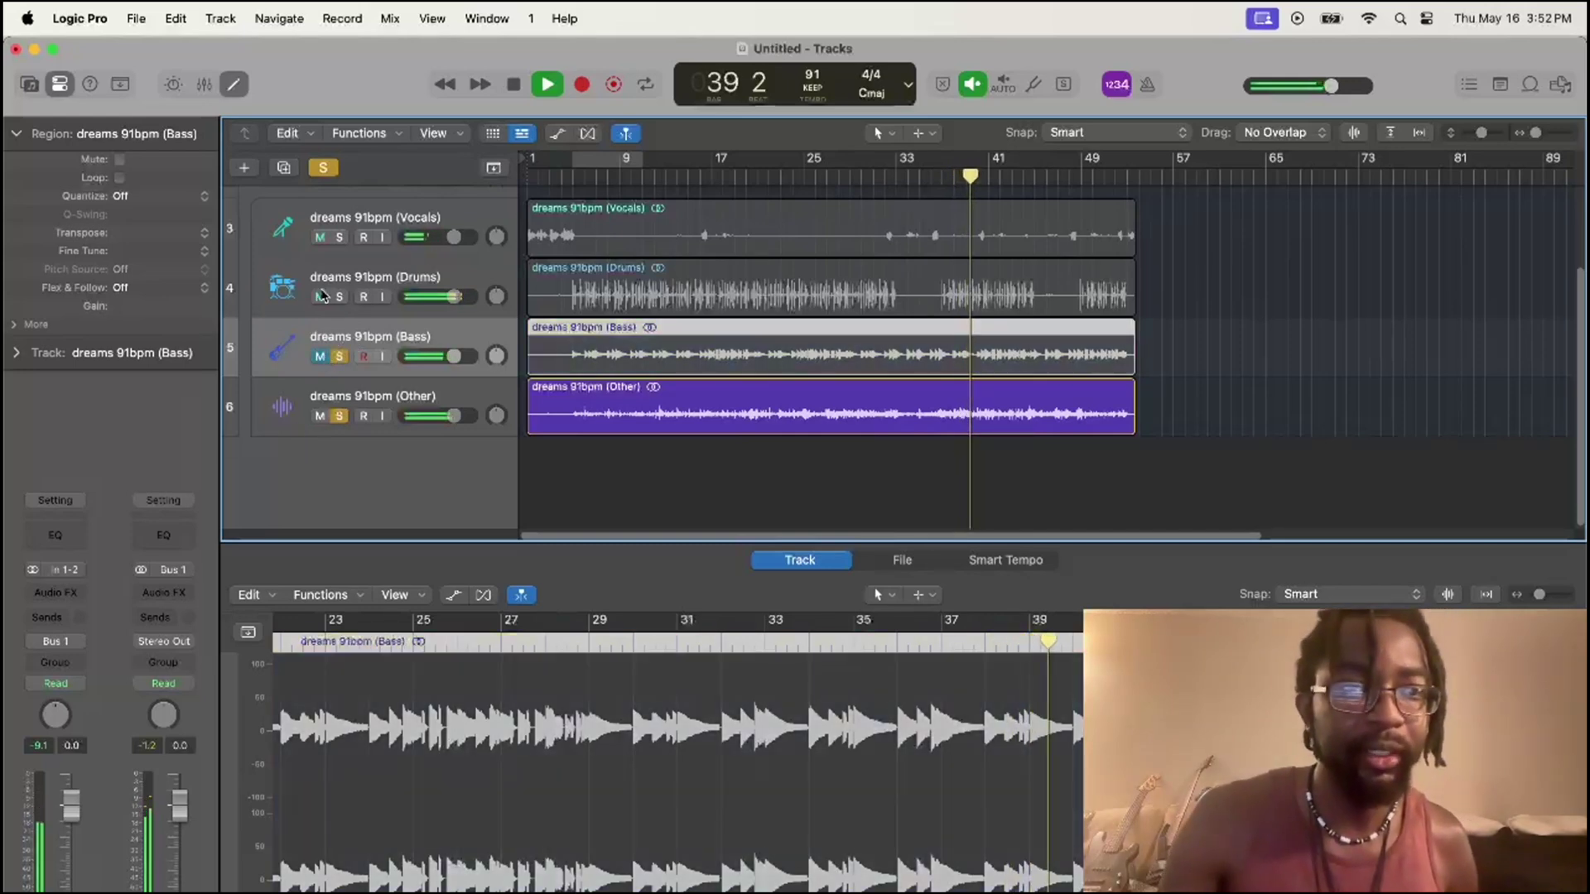
Step: Select the Other stem's track and loop playback from bar 5 to about bar 14
{"action": "key", "text": "Down"}
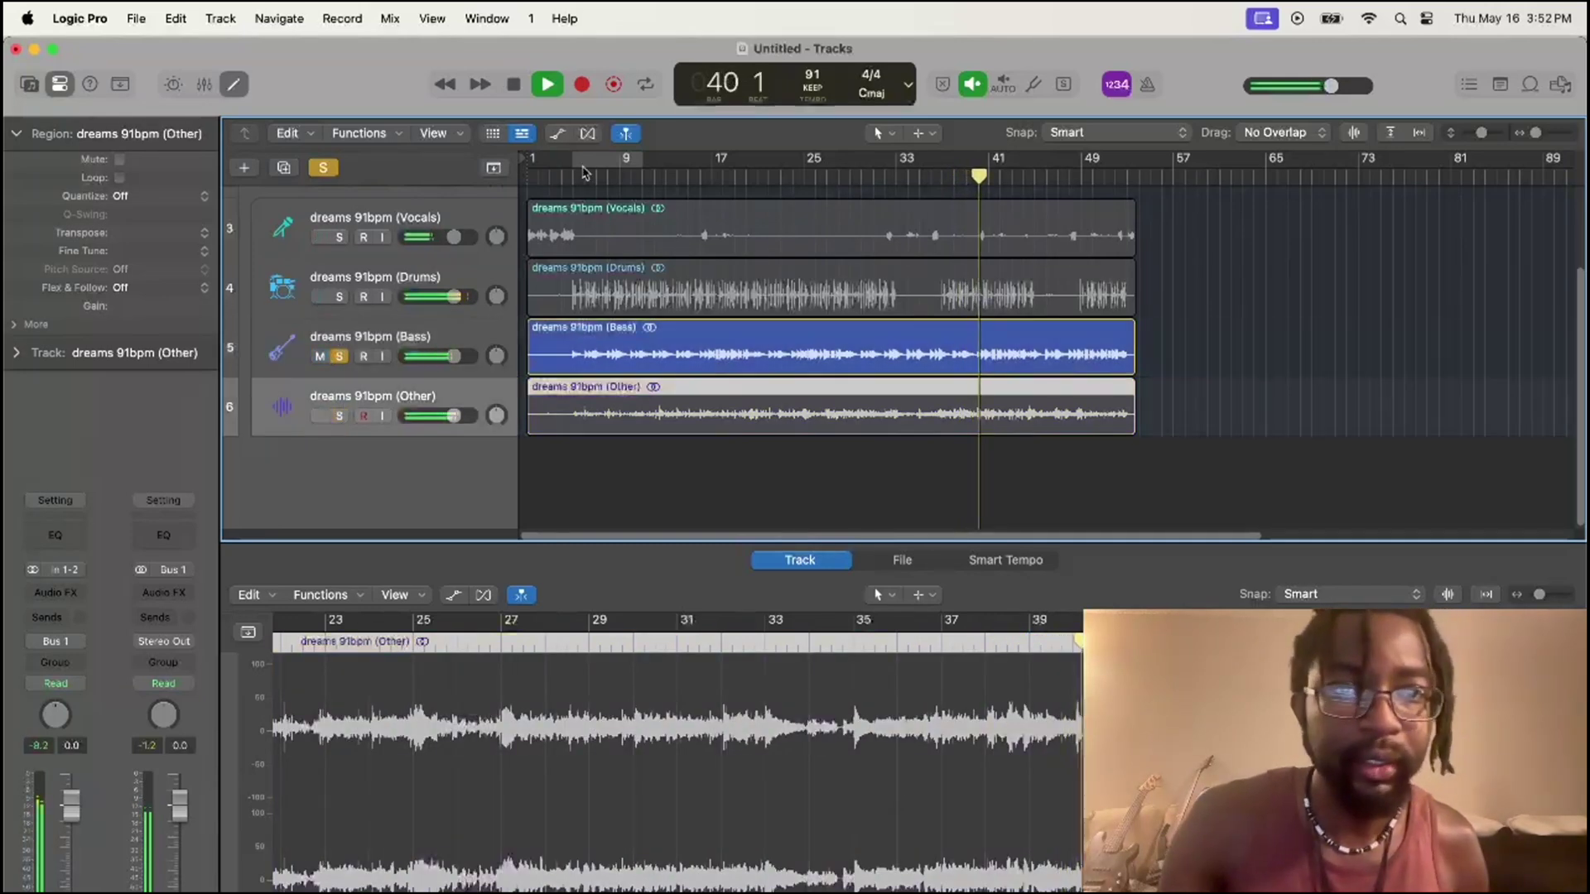
{"action": "left_click", "coordinate": [584, 166]}
{"action": "left_click_drag", "start_coordinate": [648, 165], "coordinate": [675, 168]}
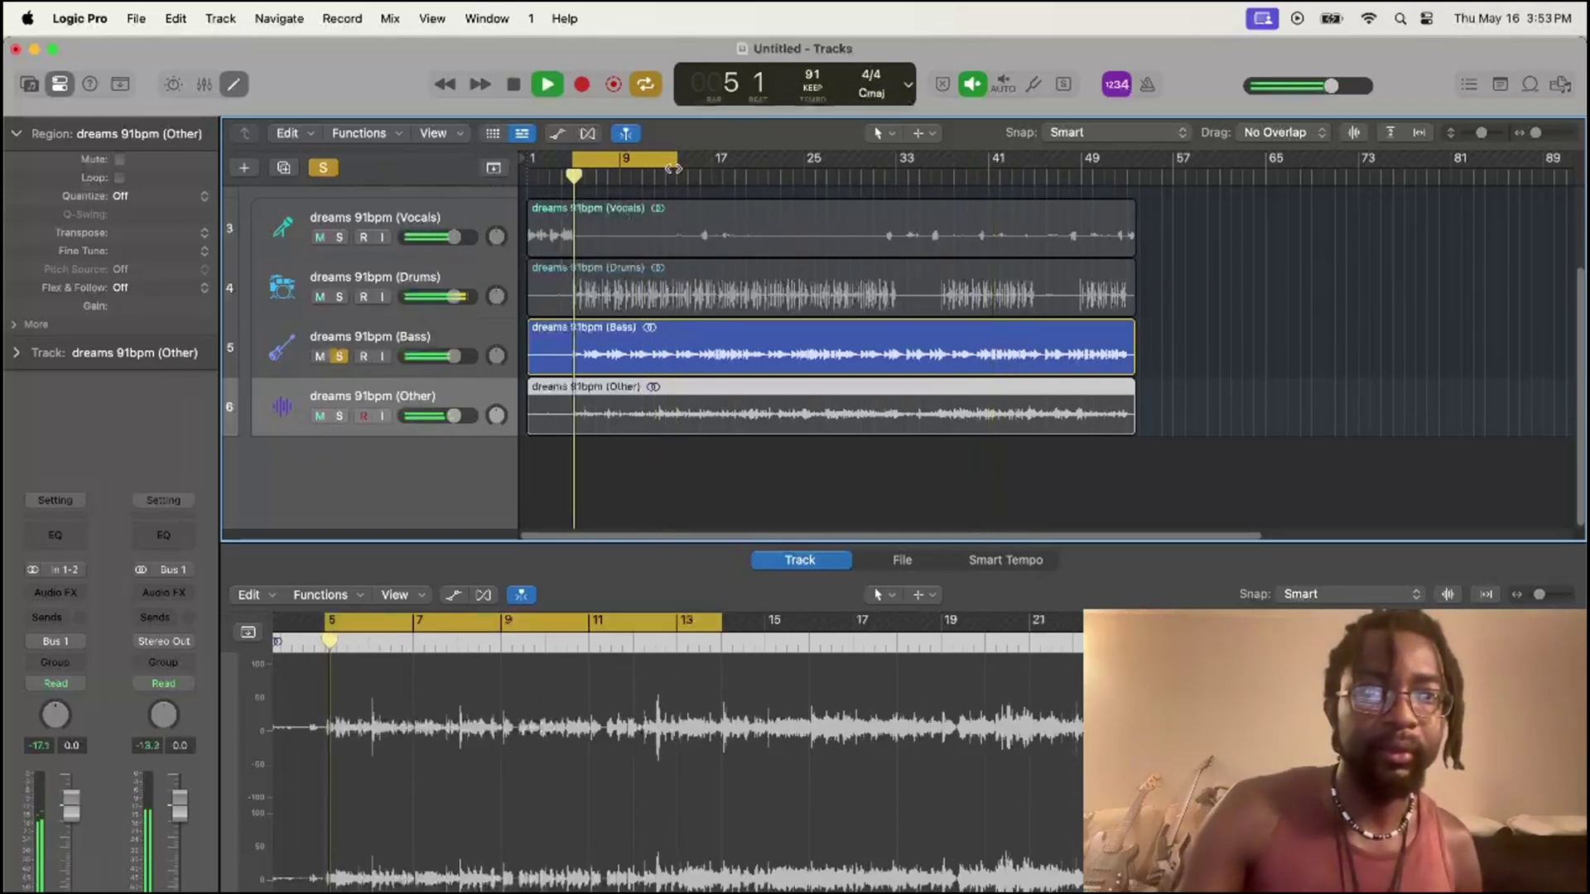
Step: Insert a stereo Compressor on the Other stem and set its circuit type to Studio FET
{"action": "left_click", "coordinate": [65, 596]}
{"action": "mouse_move", "coordinate": [65, 599]}
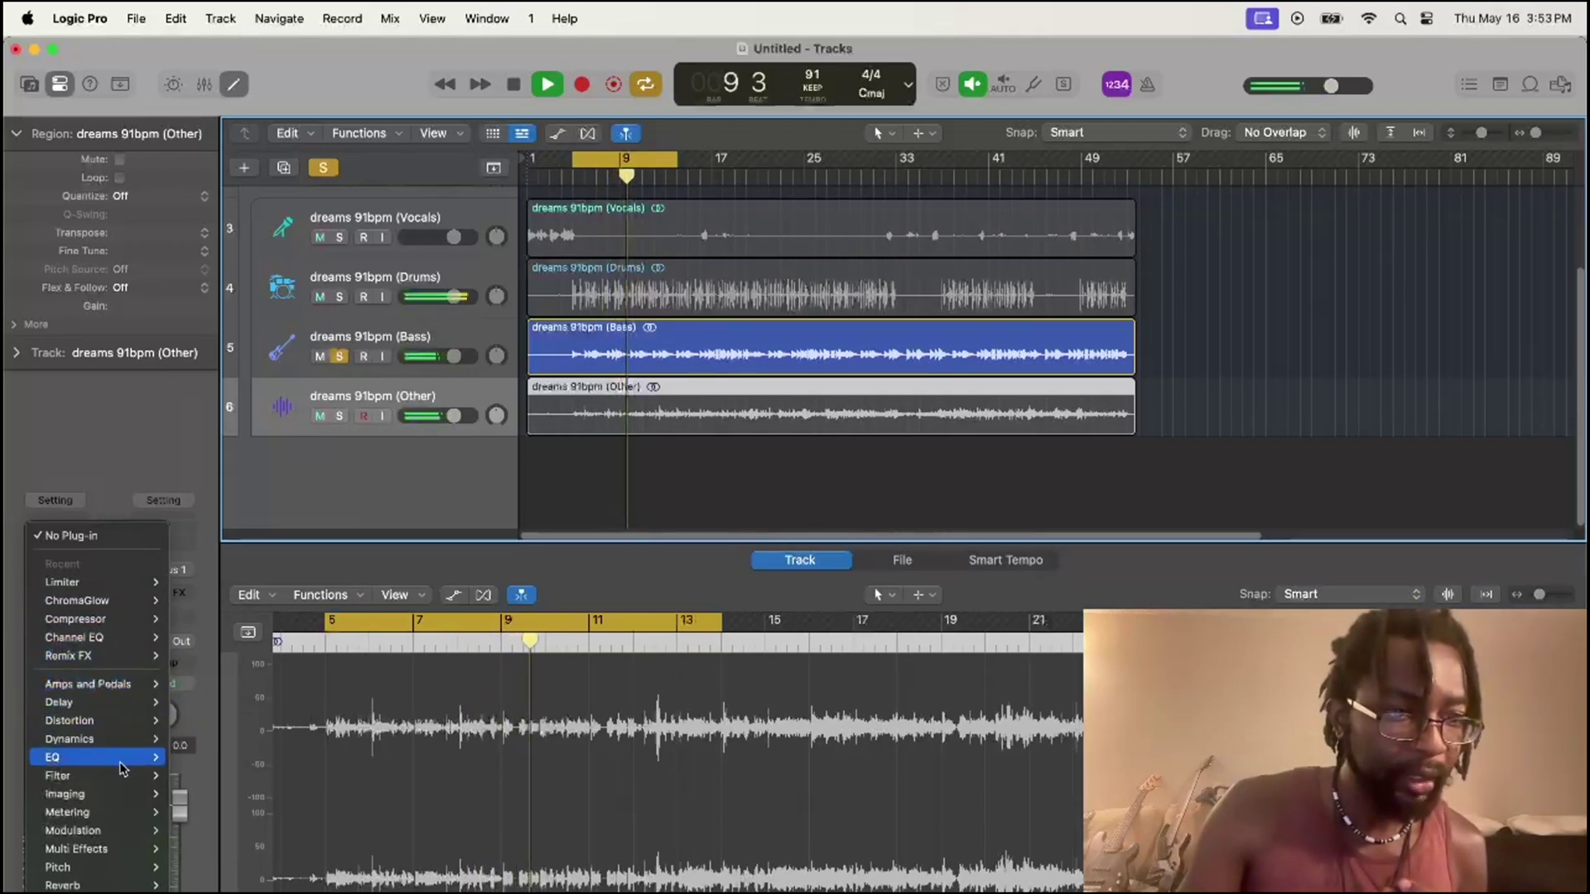
{"action": "left_click", "coordinate": [189, 629]}
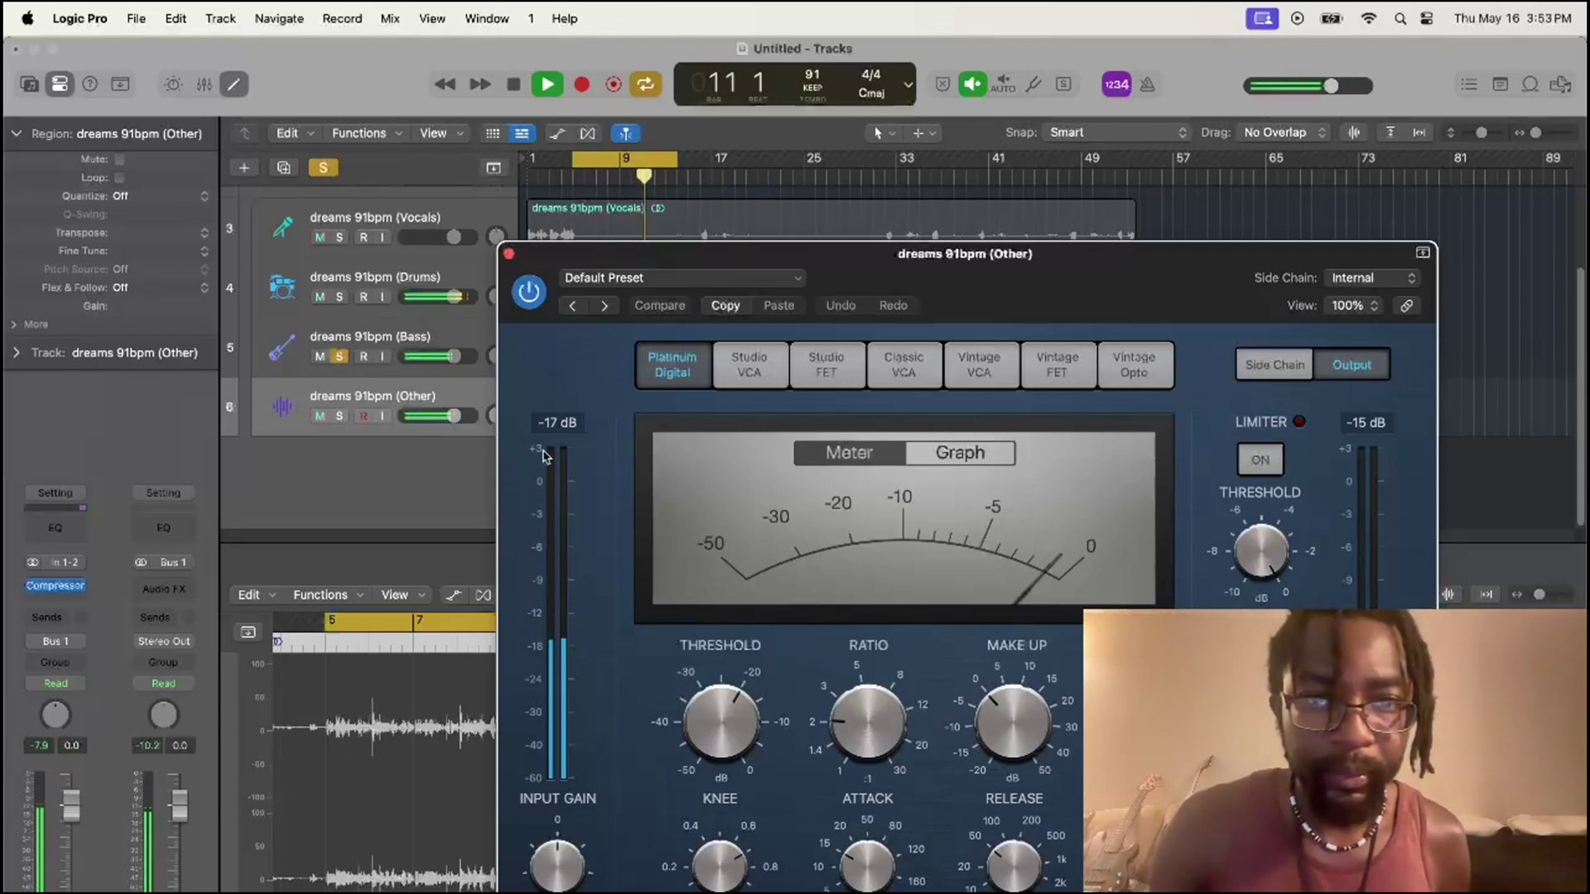
{"action": "left_click", "coordinate": [826, 366]}
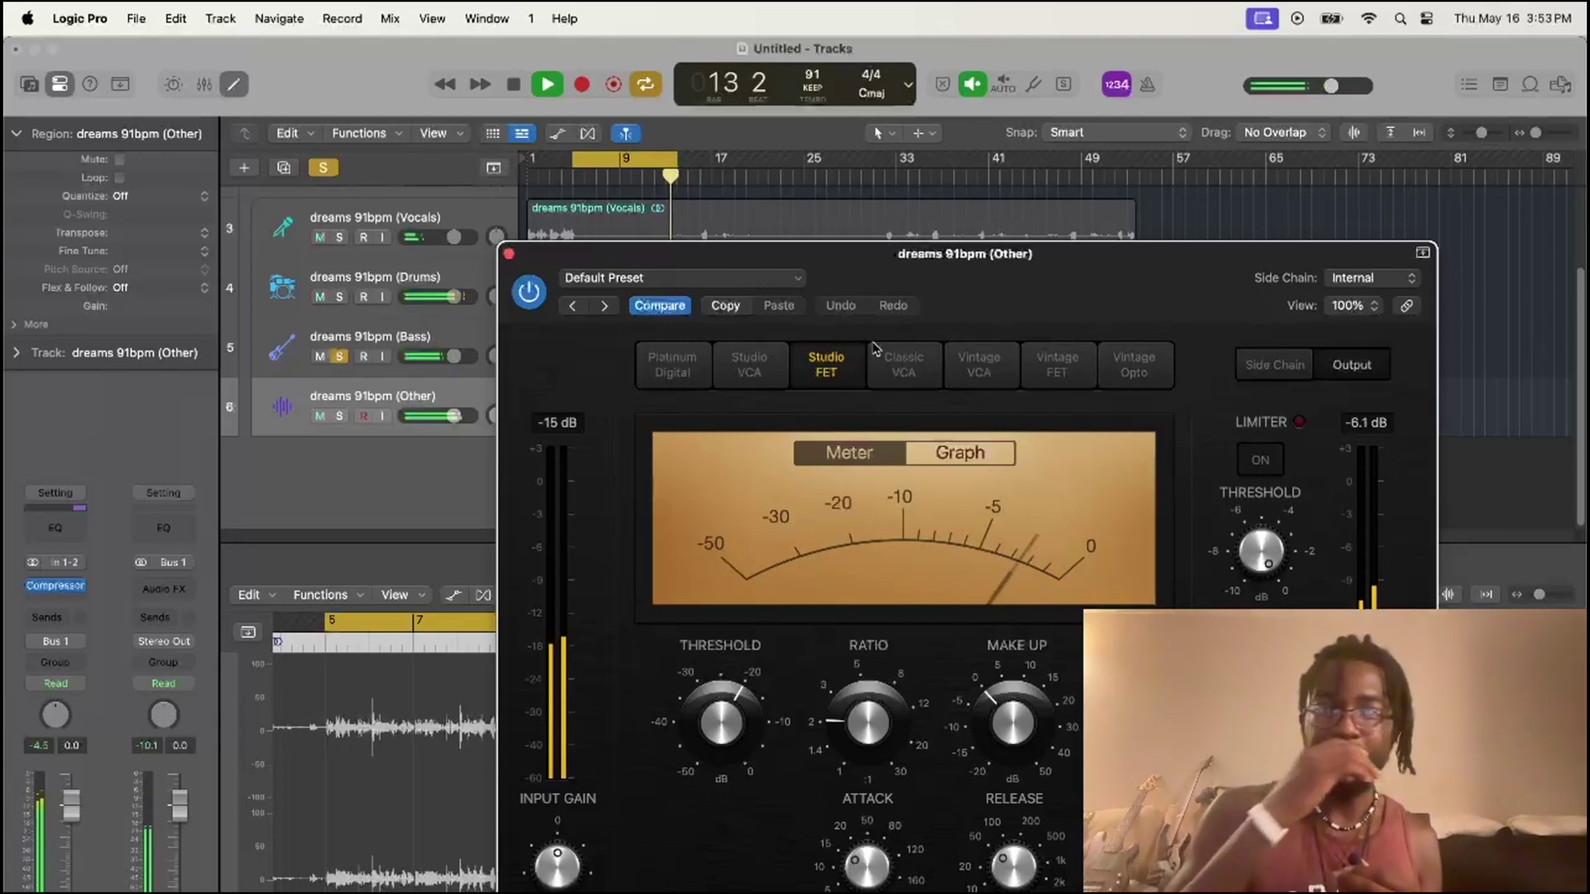
Step: Compare the sound with the Other stem's Compressor bypassed and active, and close the plug-in window
{"action": "left_click_drag", "start_coordinate": [956, 343], "coordinate": [895, 247]}
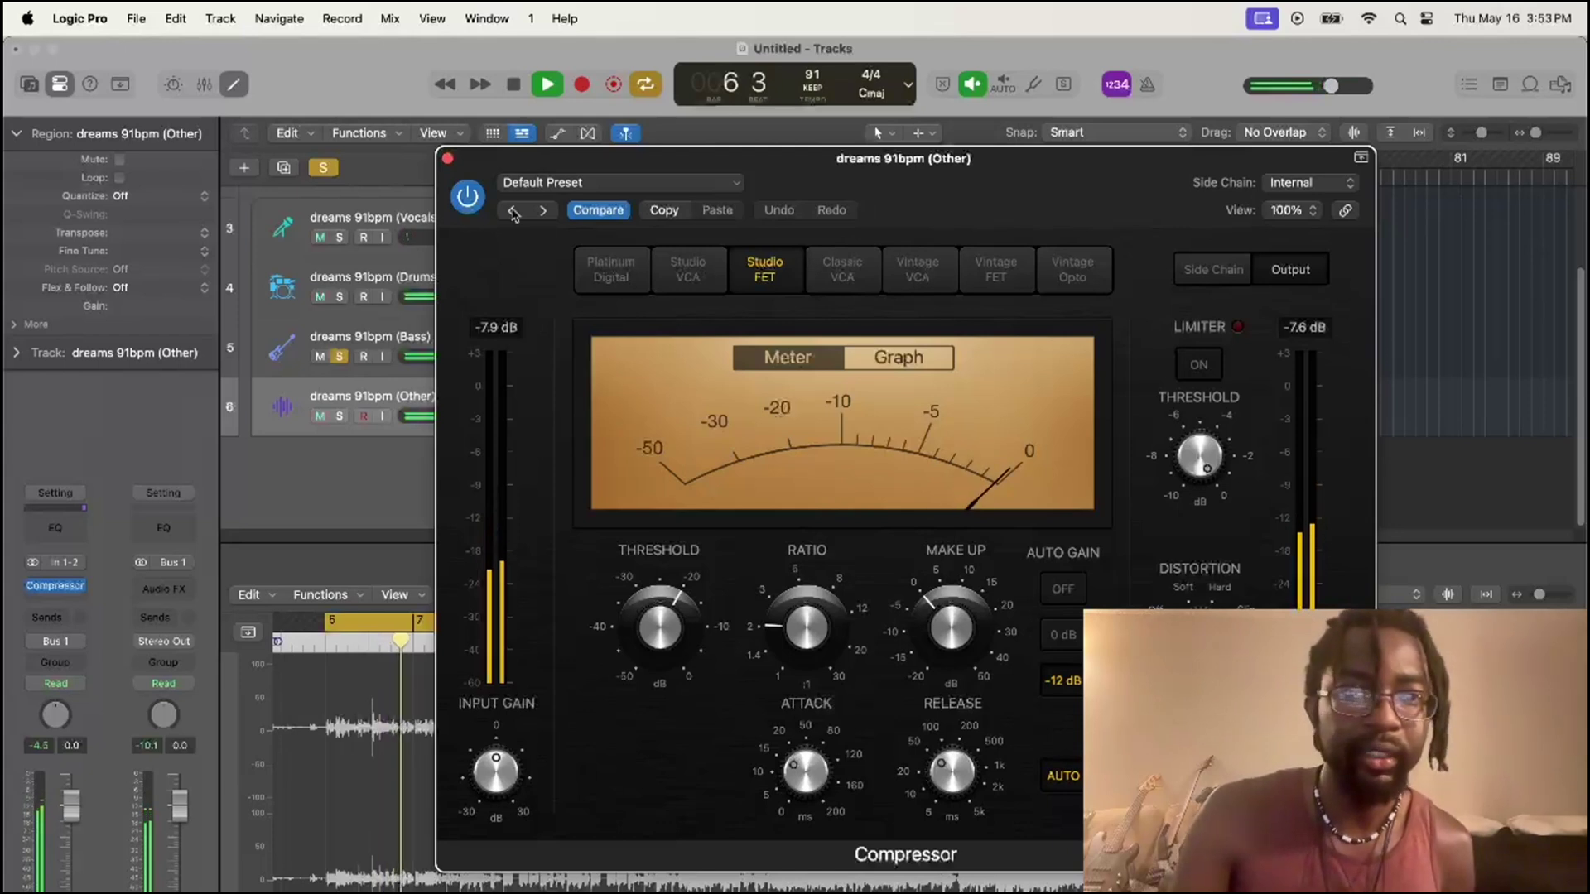
{"action": "left_click", "coordinate": [468, 197]}
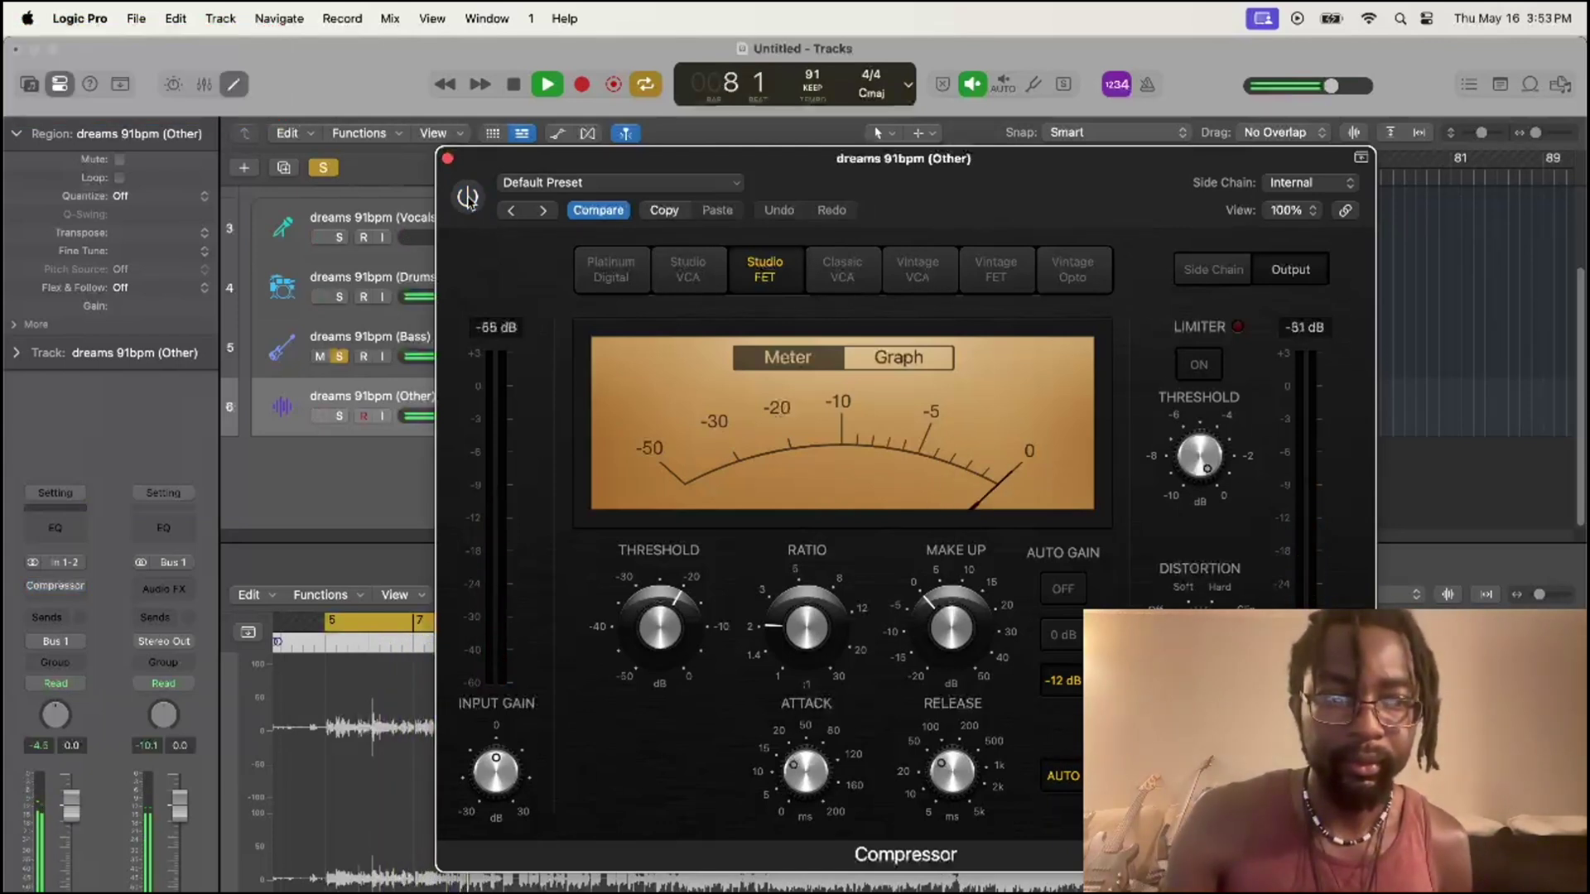
{"action": "left_click", "coordinate": [468, 197]}
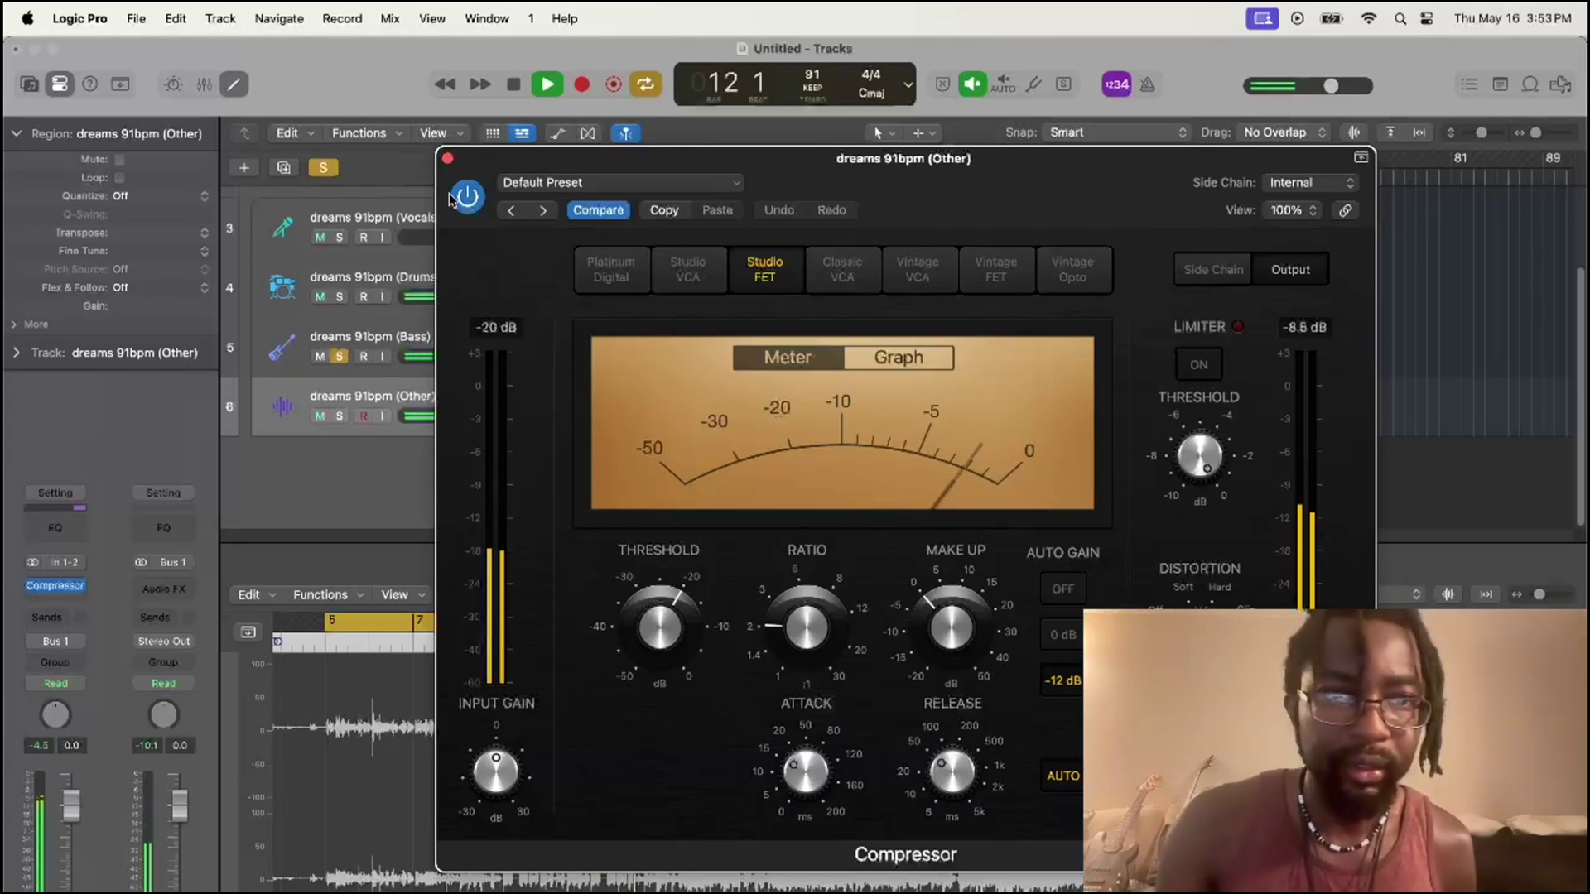
{"action": "left_click", "coordinate": [448, 158]}
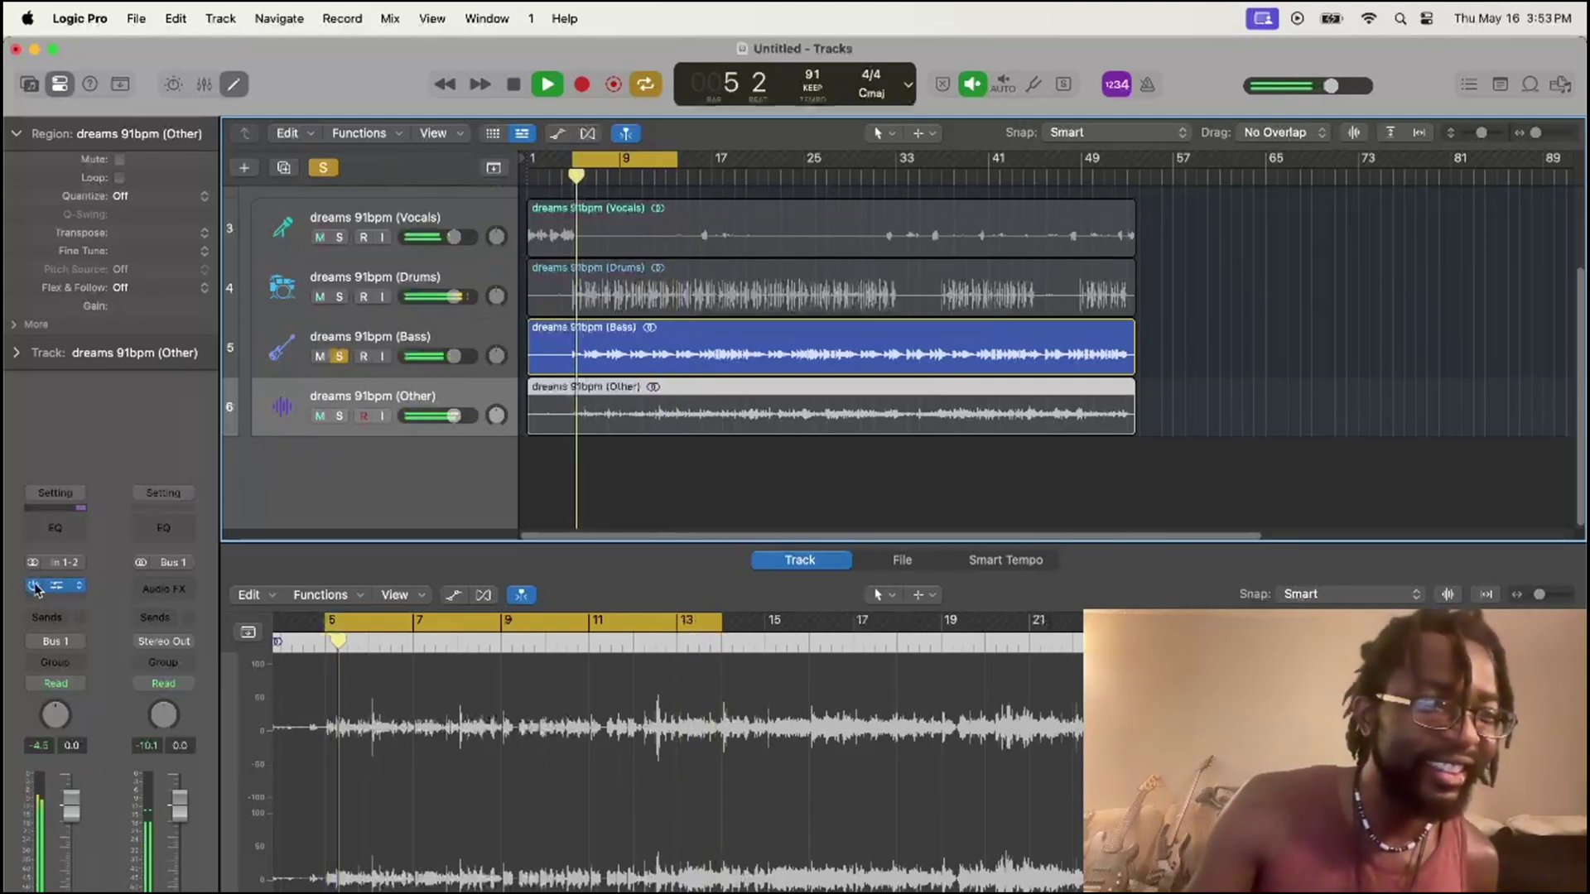
Step: Insert a stereo Compressor on the Bass stem with the Studio FET circuit type and raise its threshold slightly
{"action": "key", "text": "Up"}
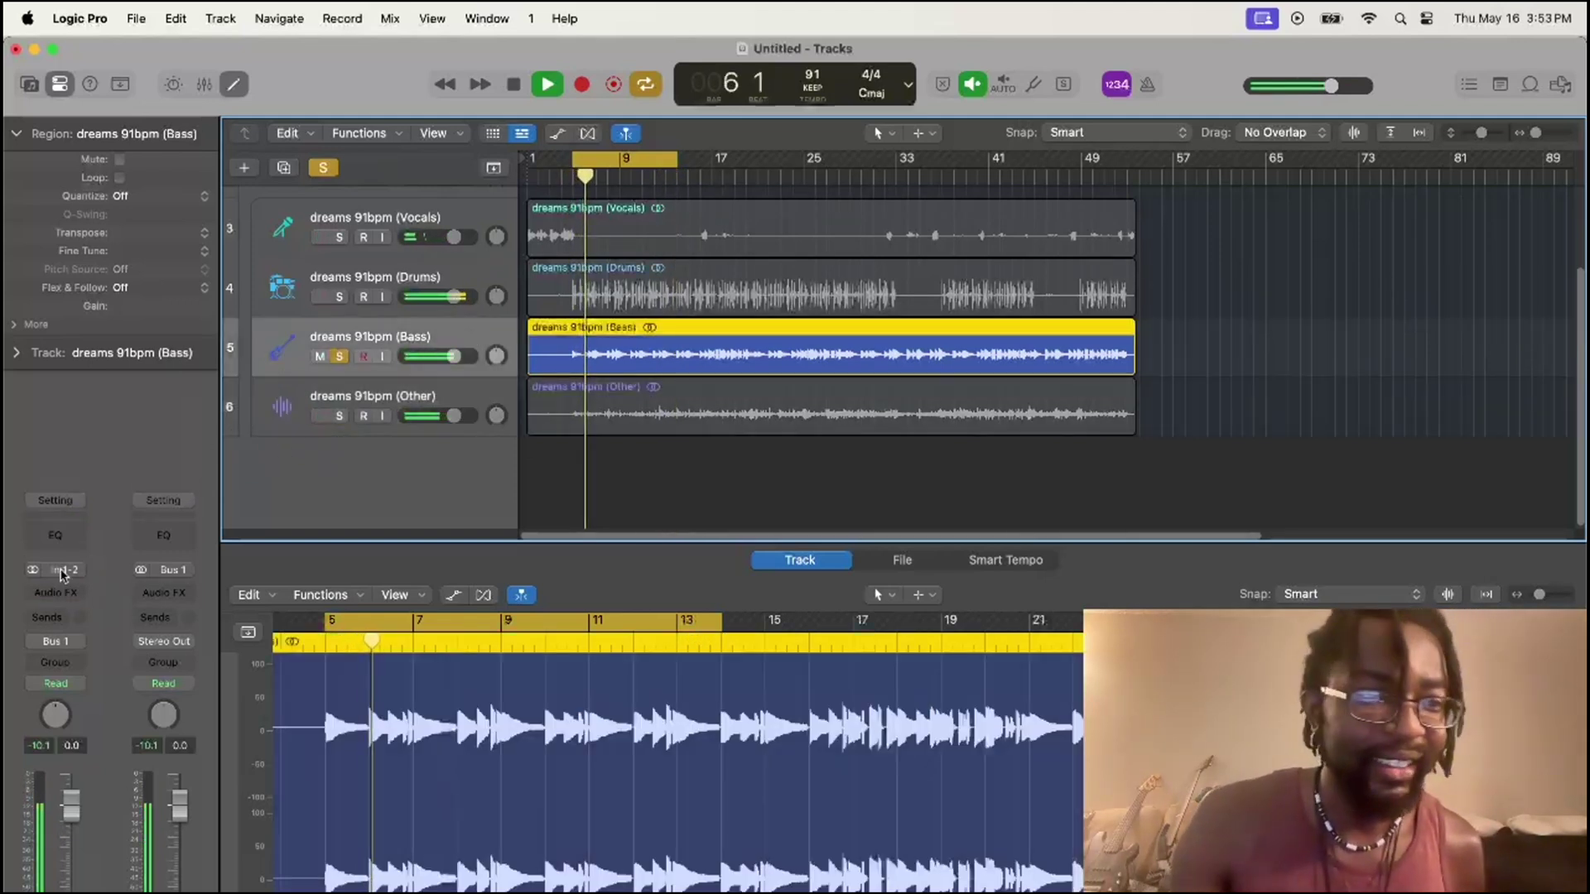
{"action": "left_click", "coordinate": [43, 607]}
{"action": "mouse_move", "coordinate": [124, 582]}
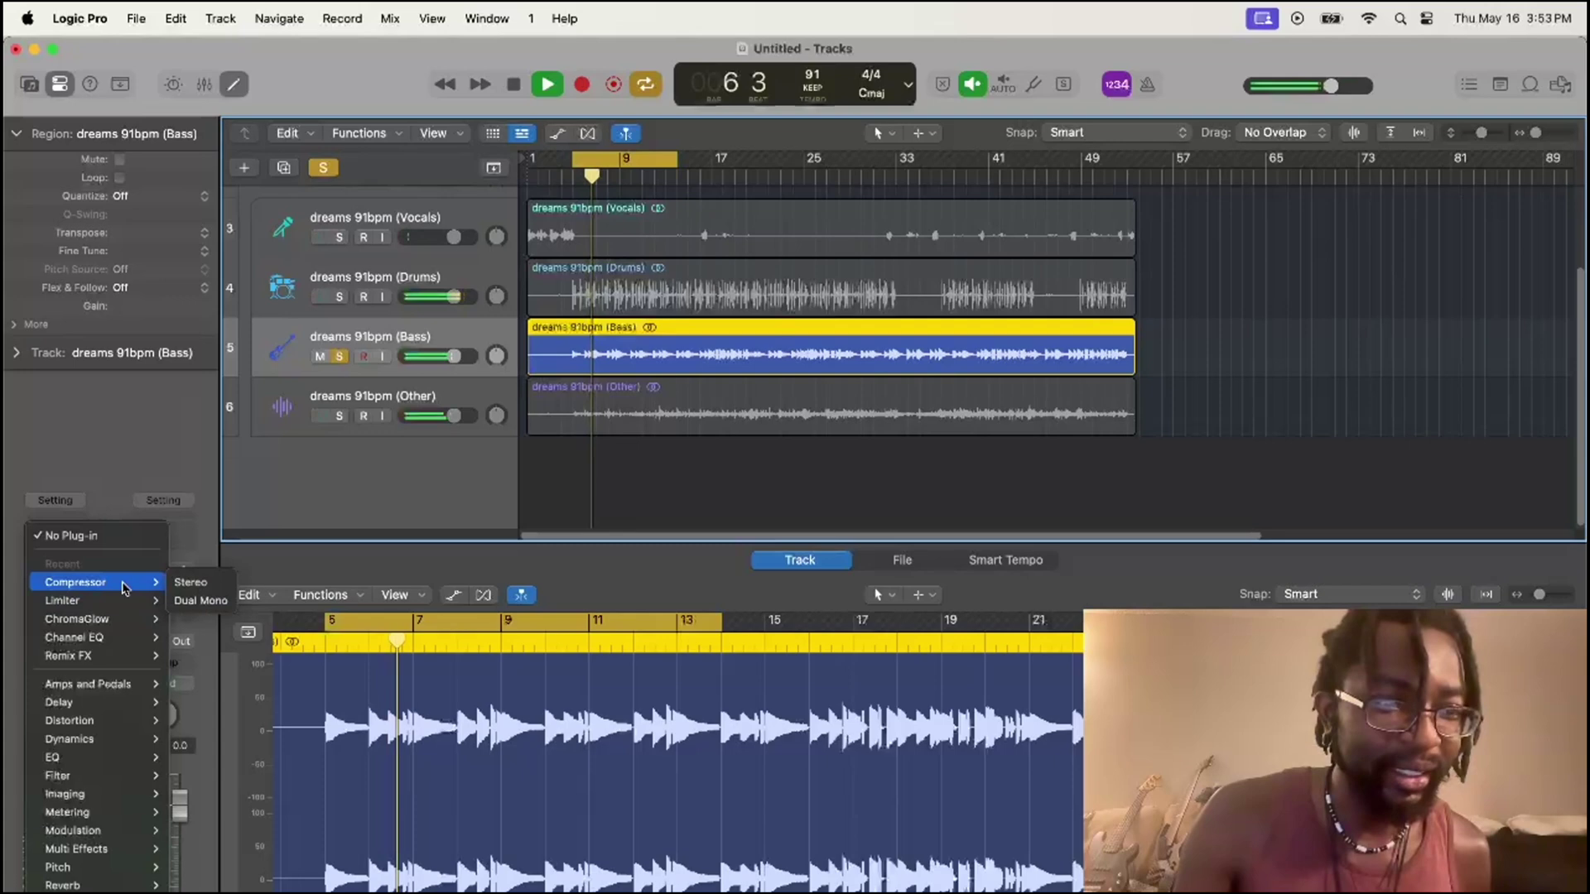
{"action": "left_click", "coordinate": [207, 583]}
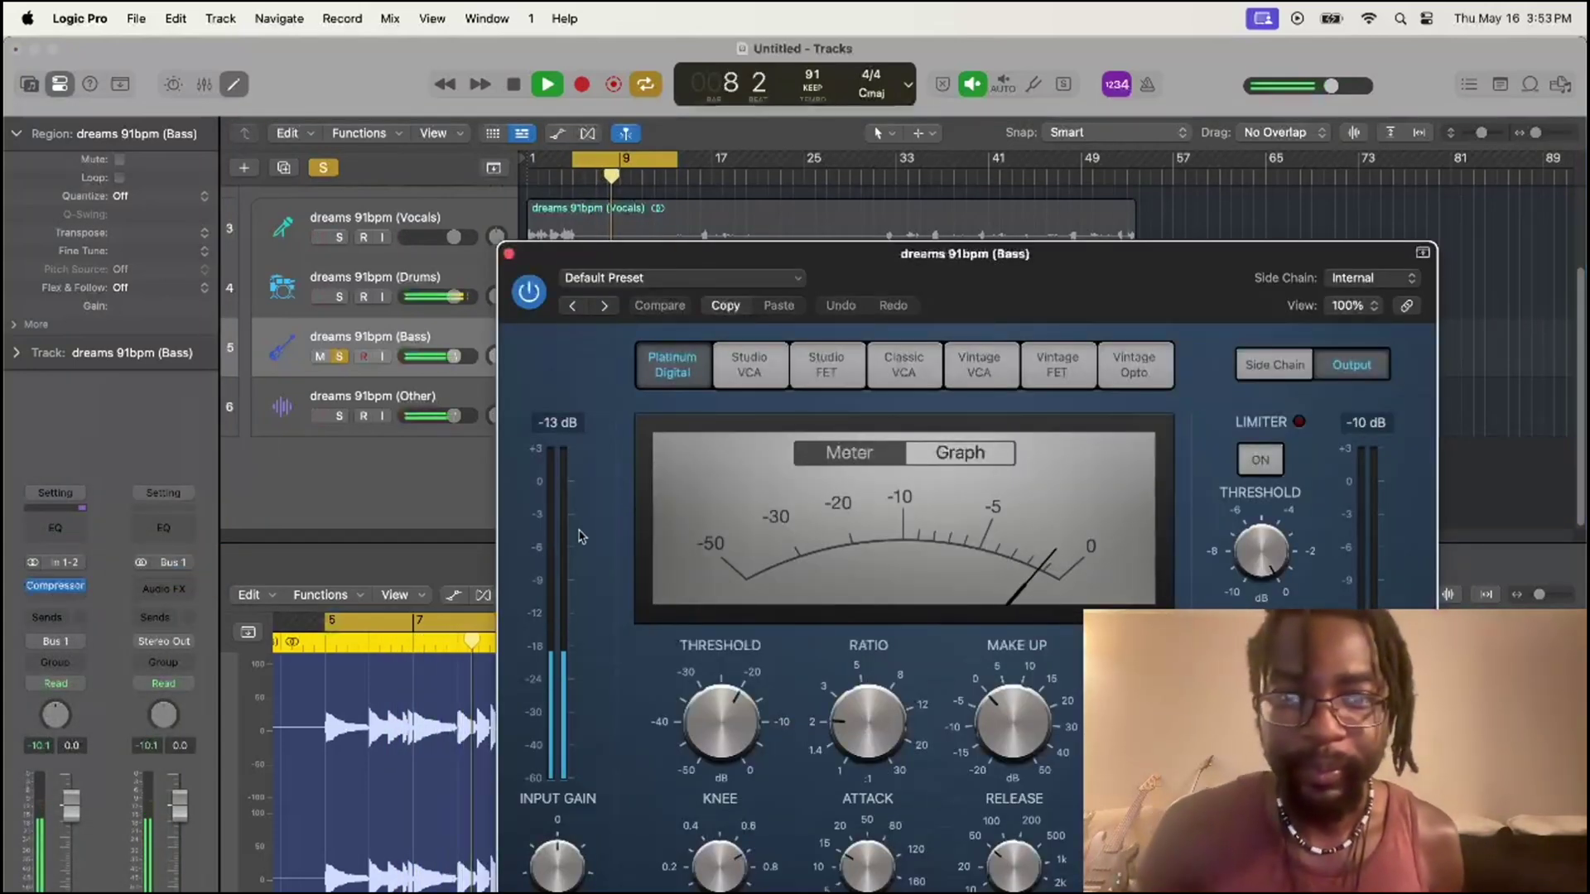
{"action": "left_click", "coordinate": [833, 374]}
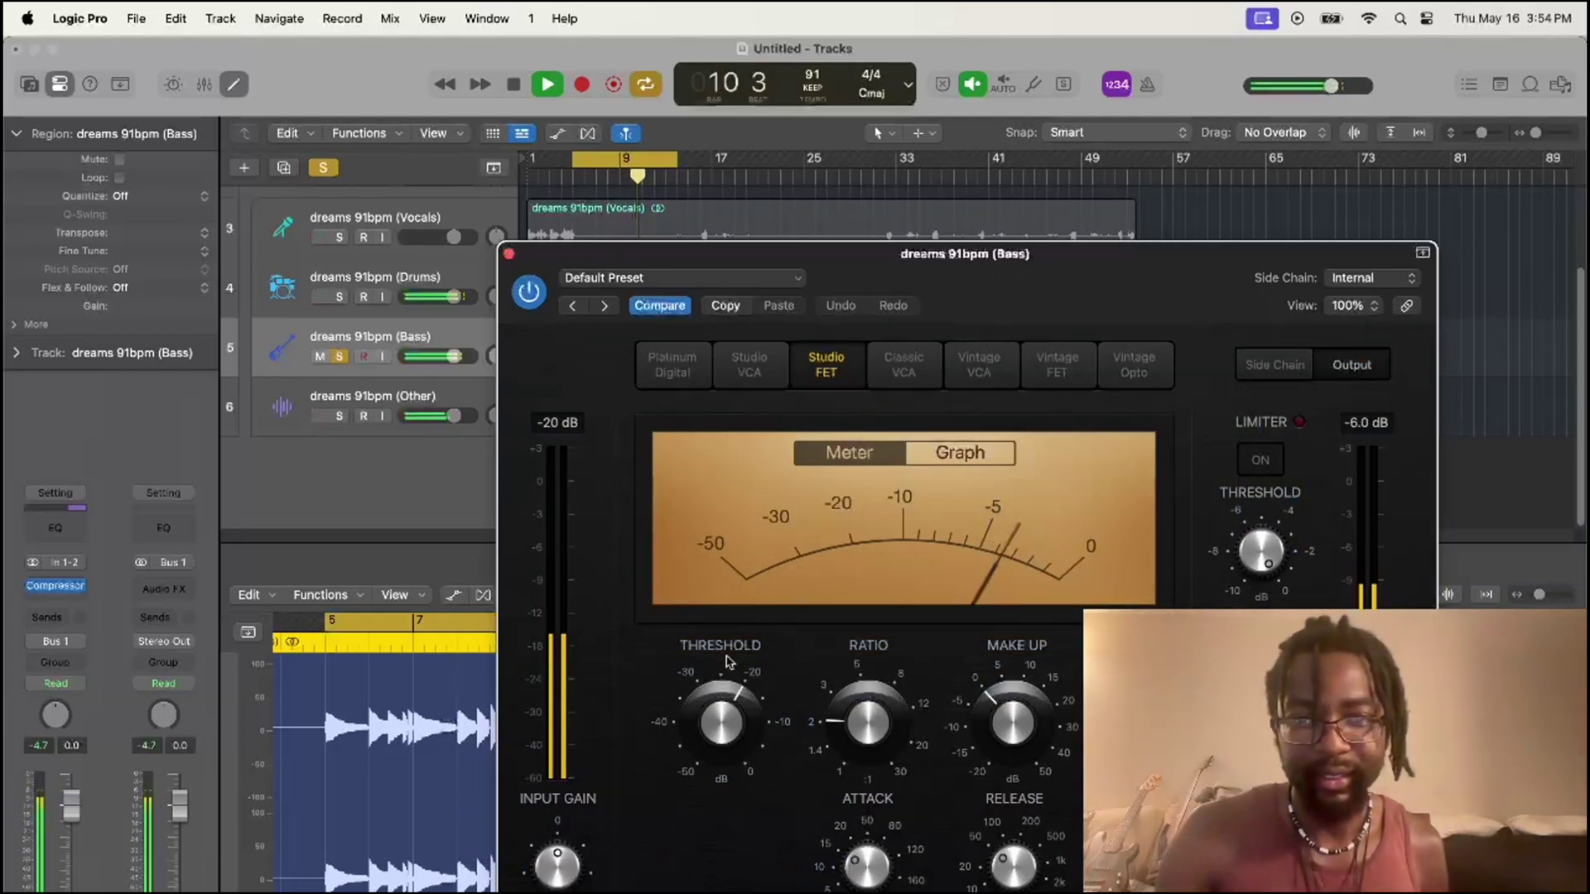
{"action": "mouse_move", "coordinate": [750, 694]}
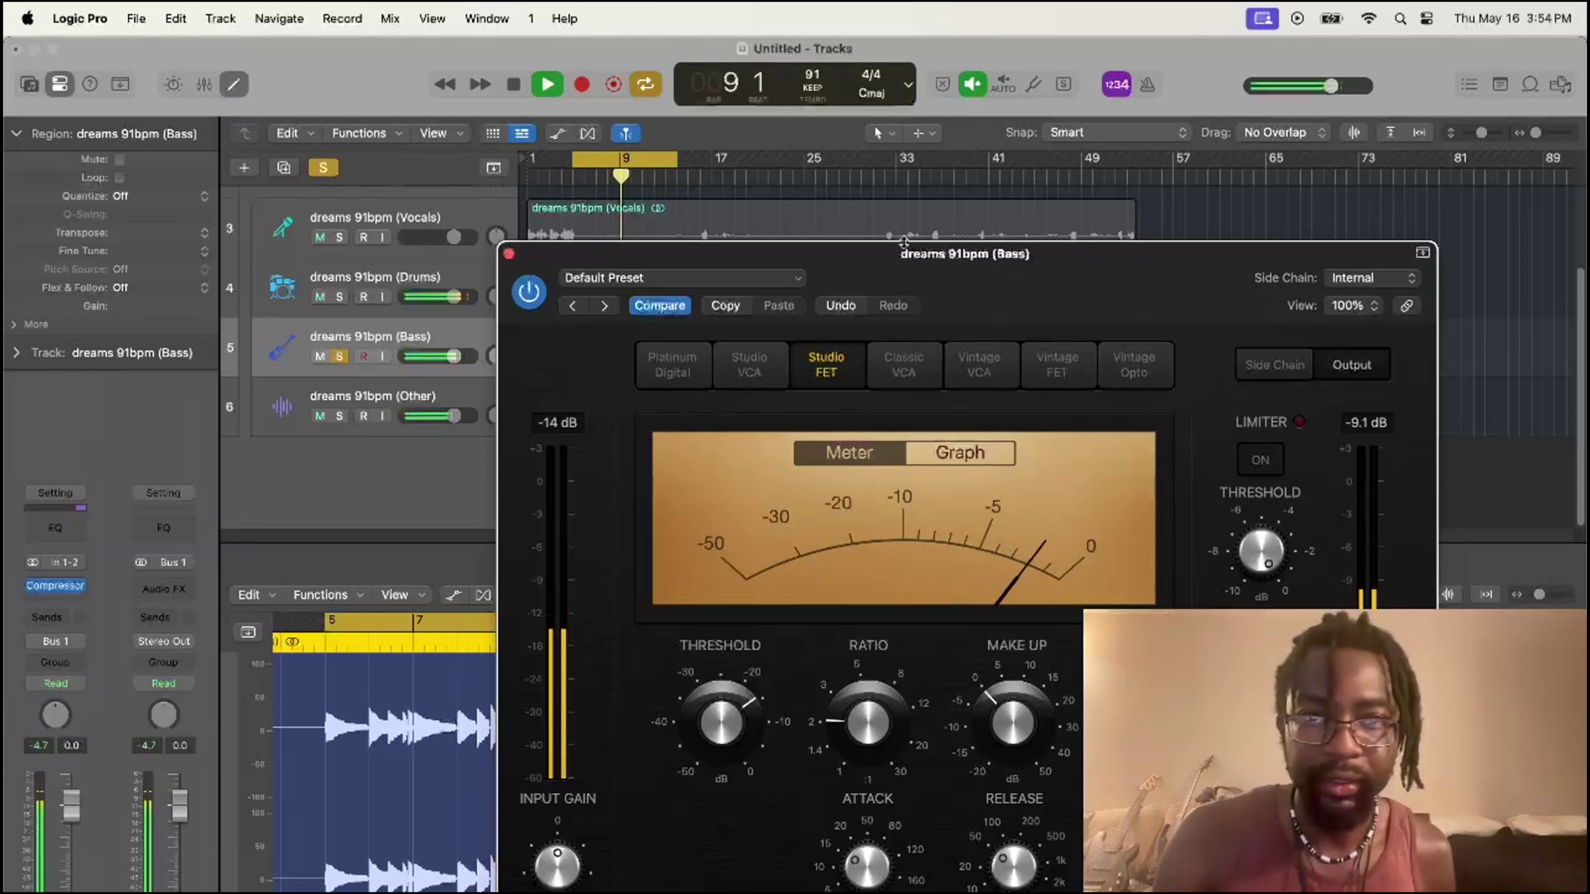
{"action": "left_click_drag", "start_coordinate": [893, 265], "coordinate": [817, 219]}
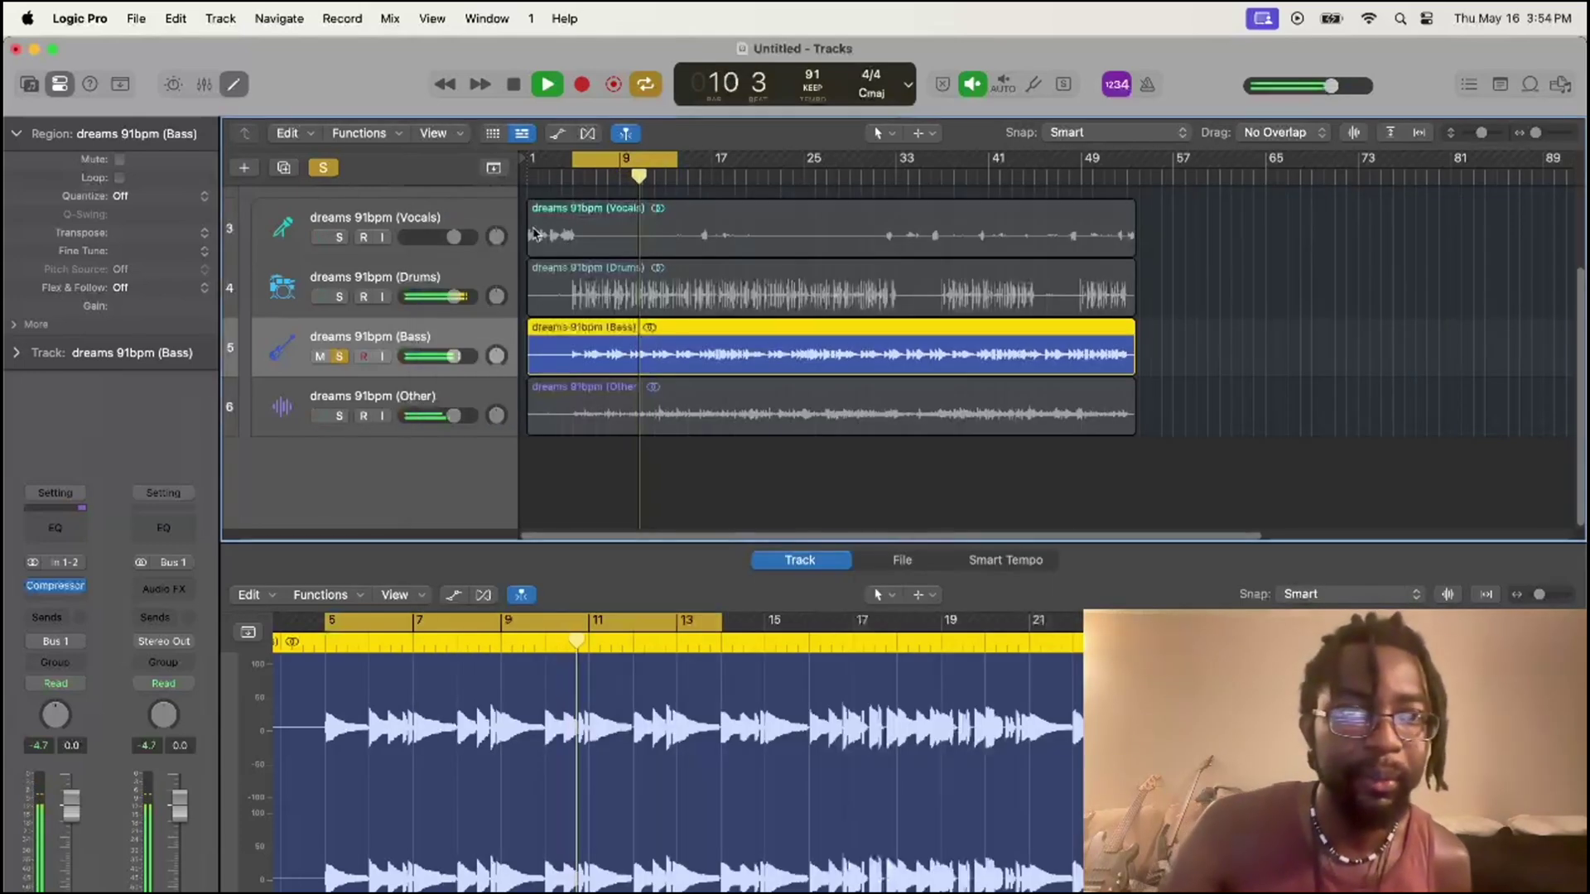
{"action": "left_click", "coordinate": [434, 207]}
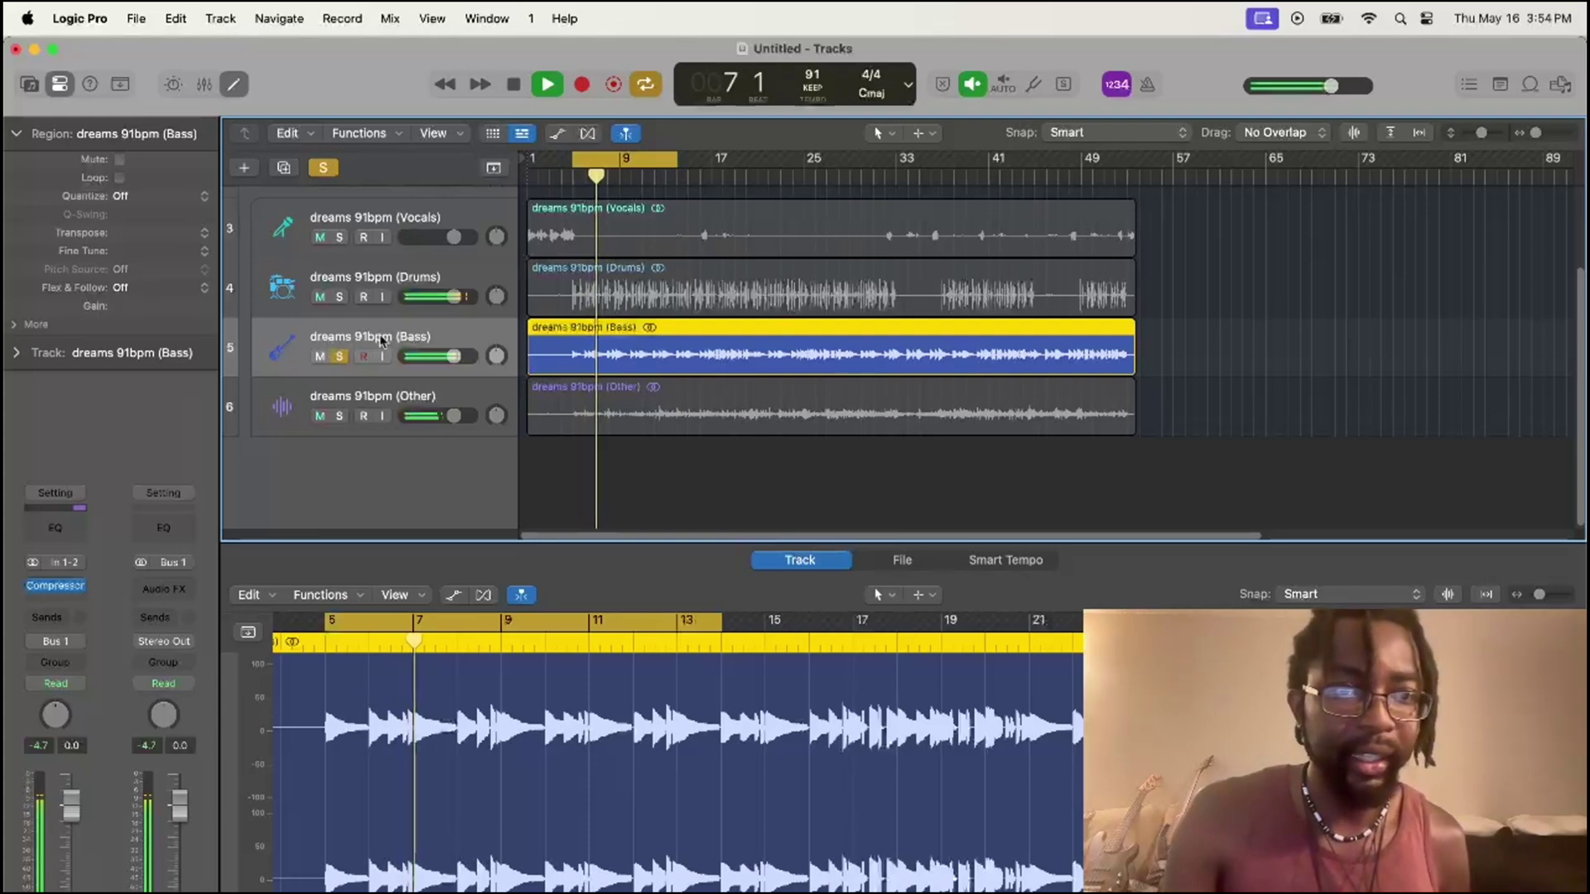
Step: Unsolo Bass to hear all stems together, and restart the loop with only the Other stem soloed
{"action": "left_click", "coordinate": [339, 356]}
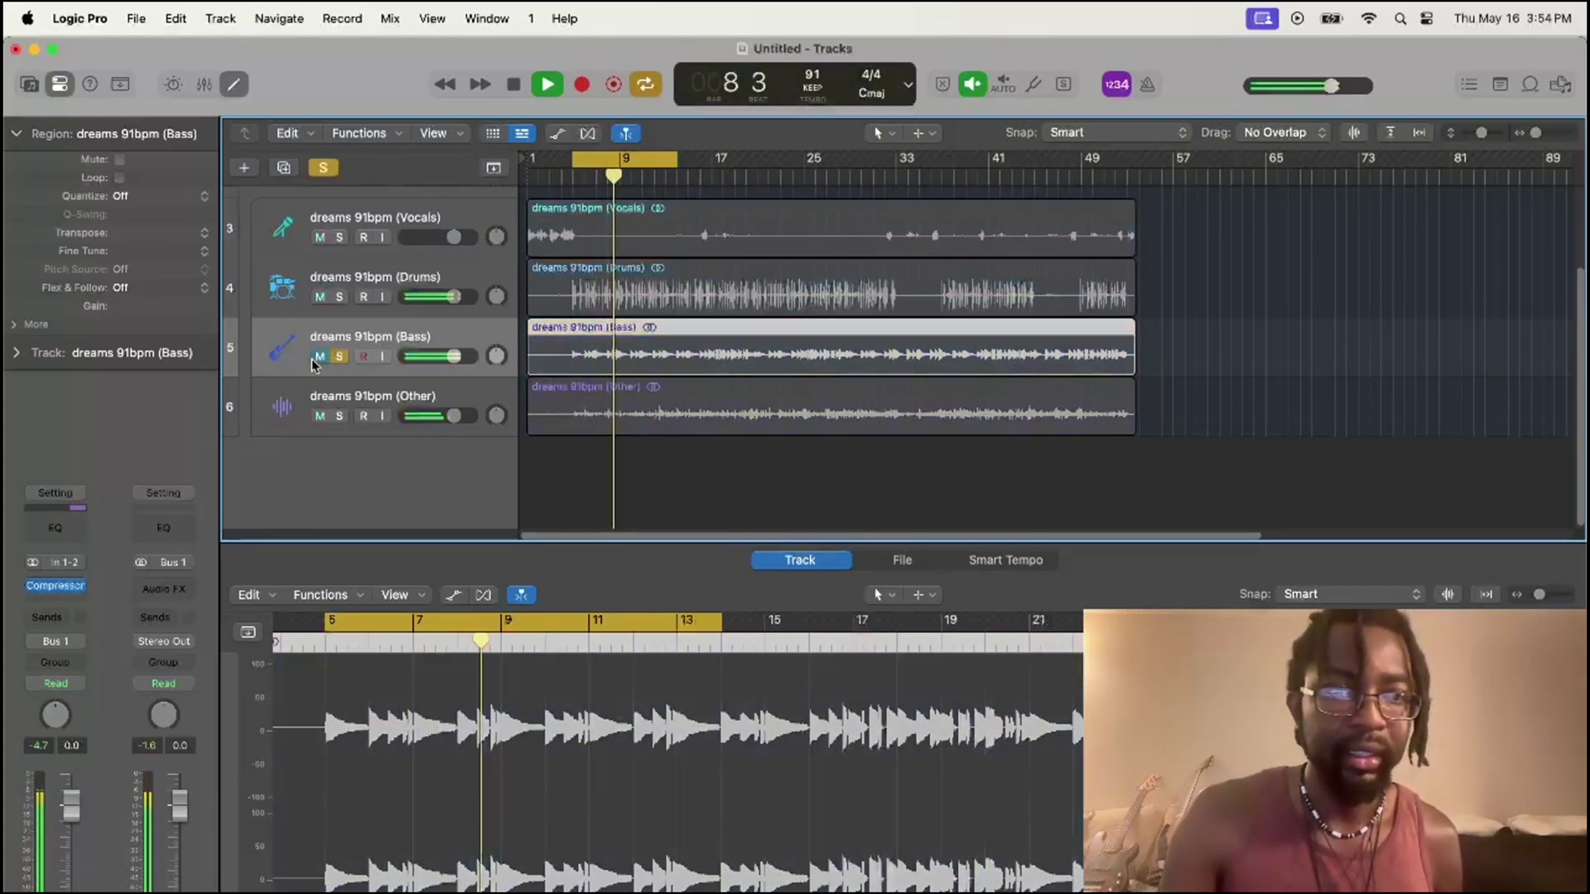
{"action": "left_click", "coordinate": [318, 357]}
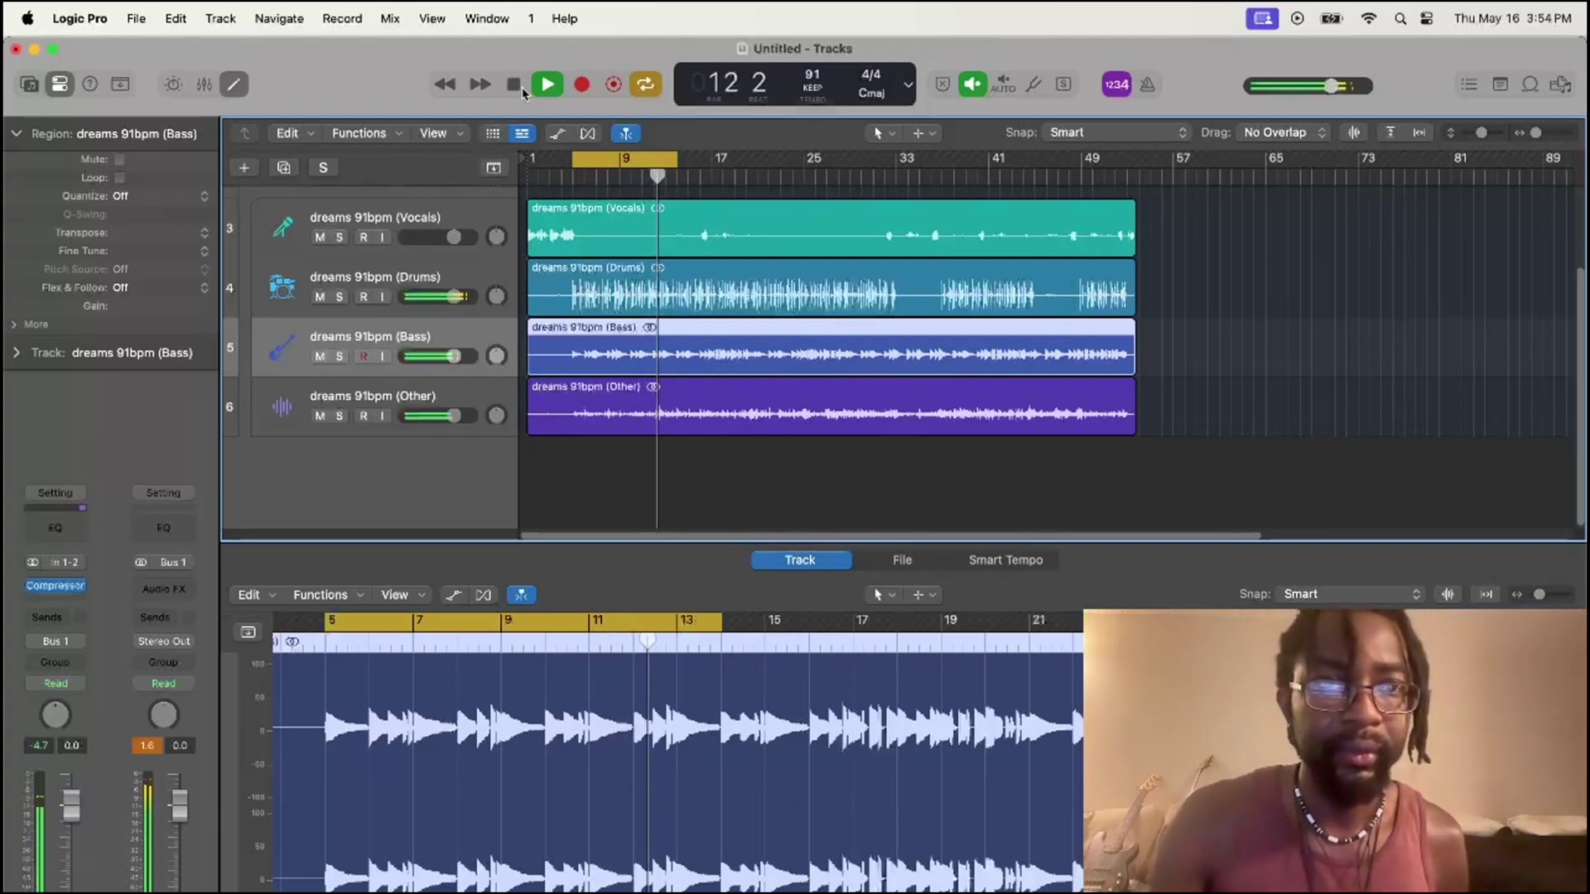
{"action": "left_click", "coordinate": [339, 416]}
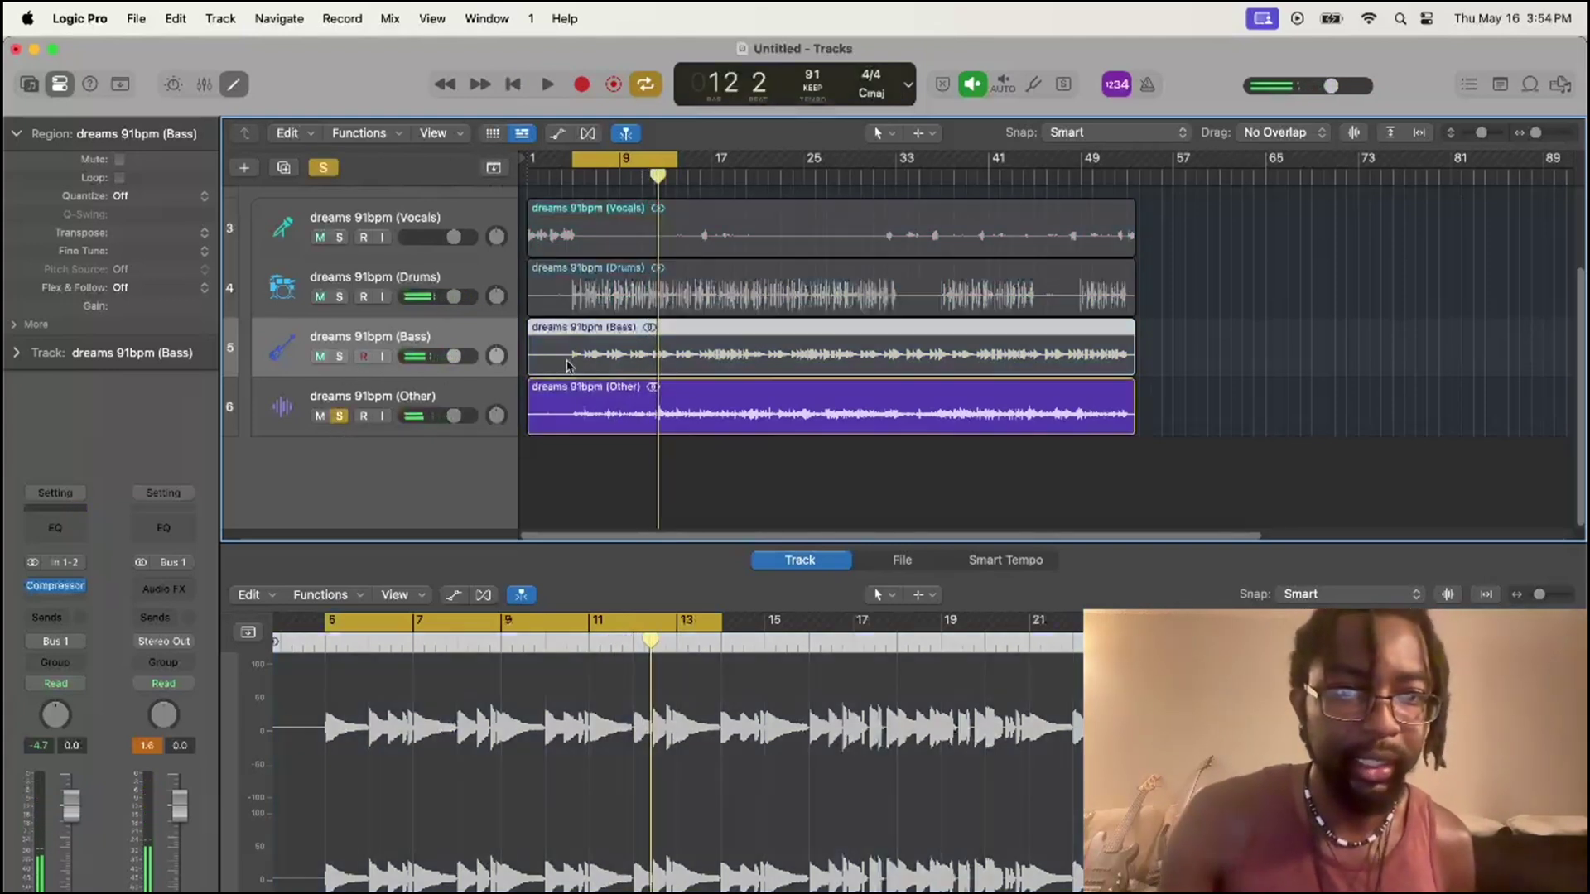
{"action": "key", "text": "space"}
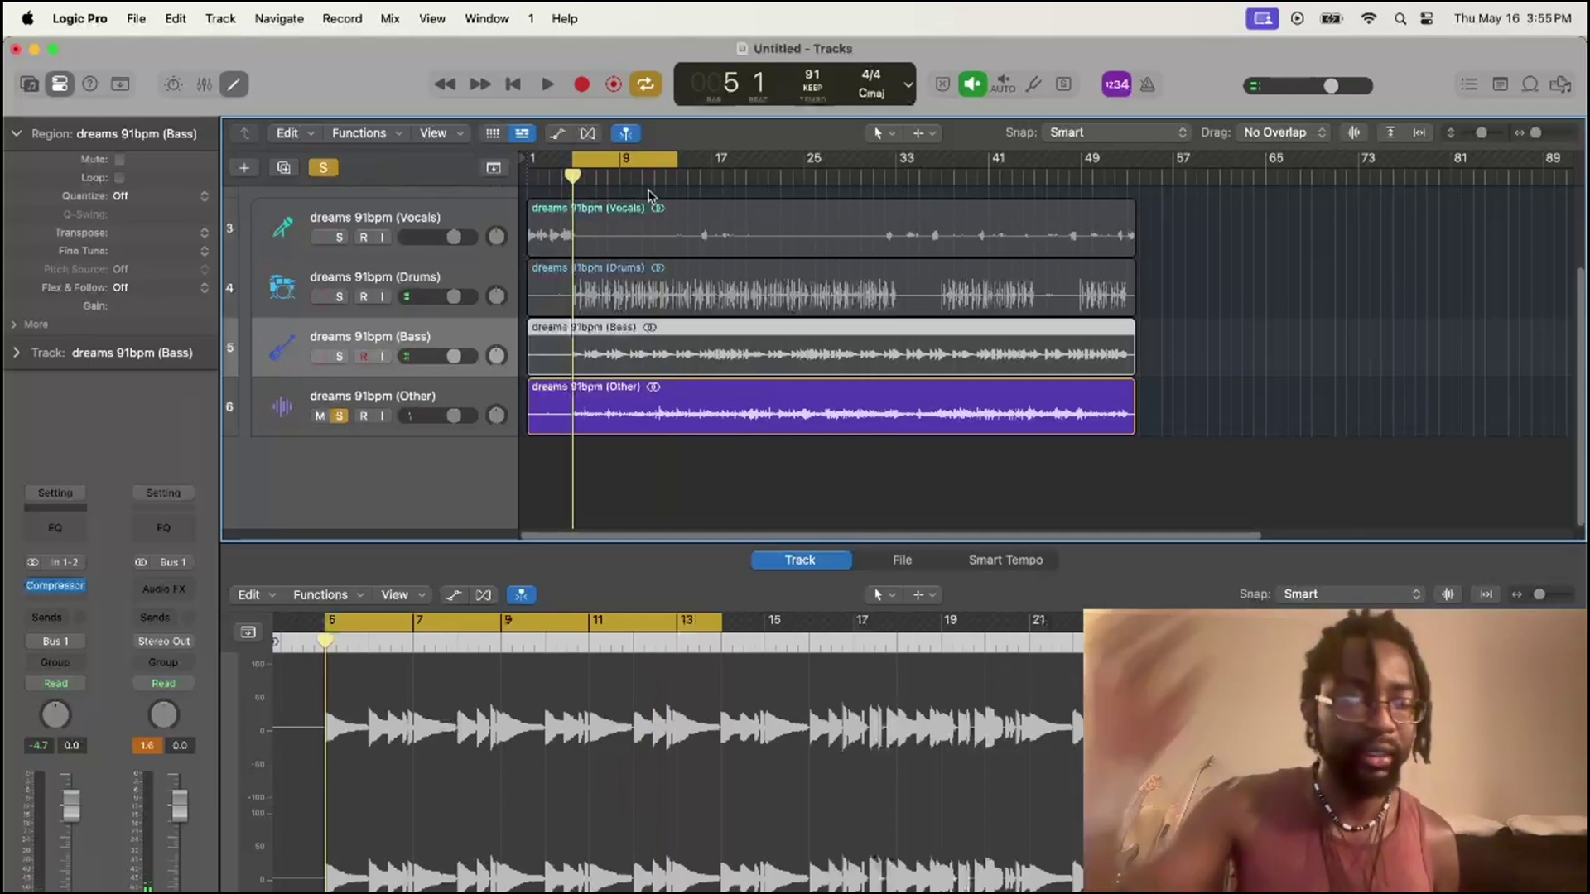
{"action": "key", "text": "space"}
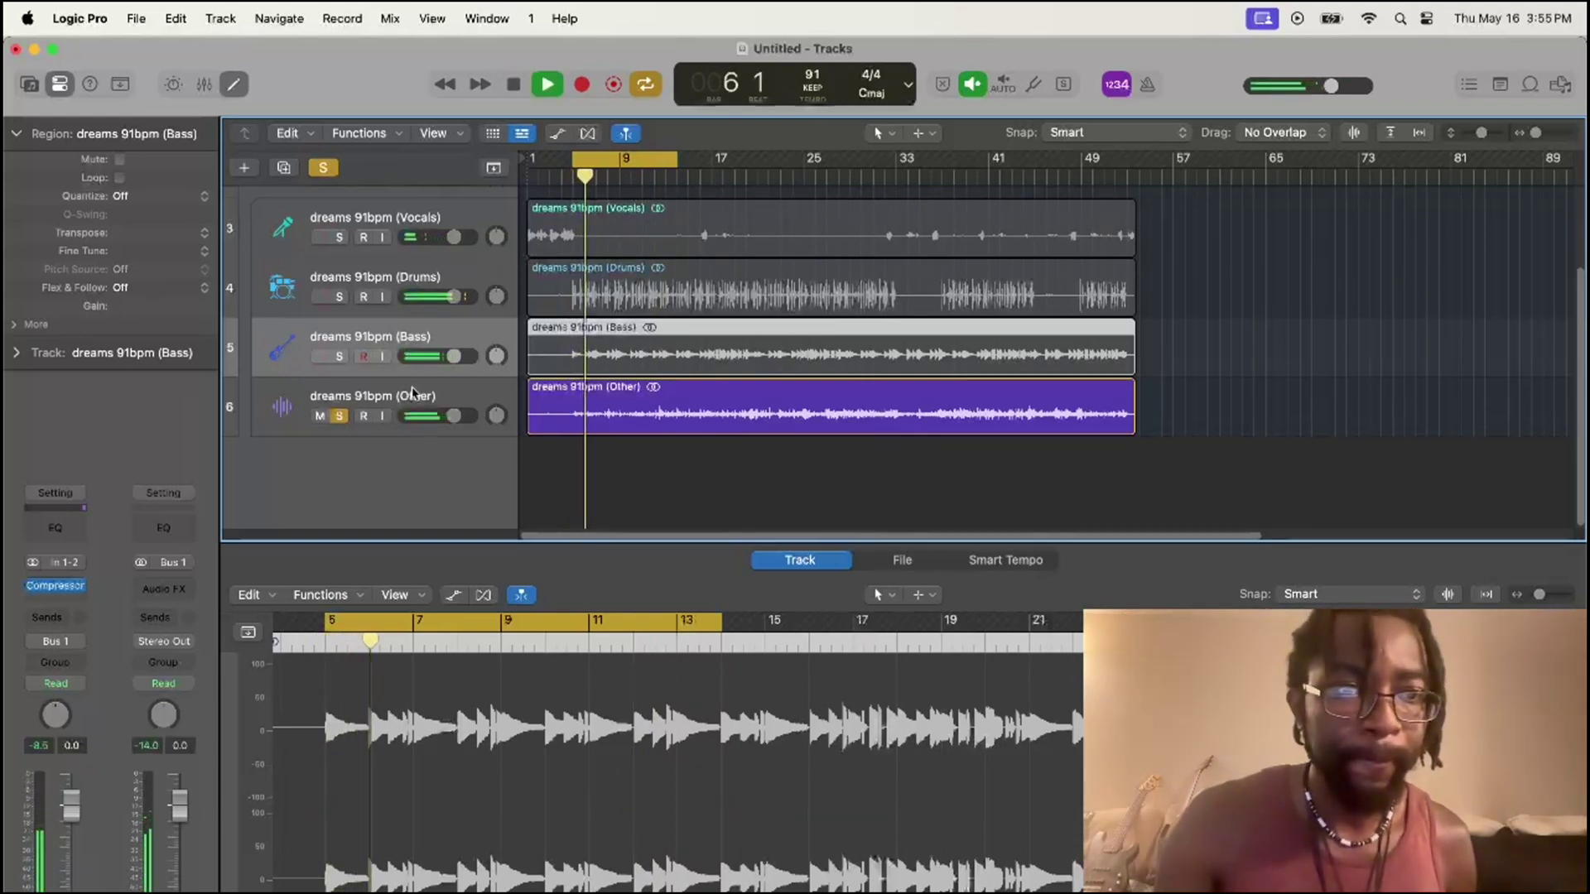
Step: Replace the Compressor on the Other stem with a stereo ChromaGlow and set its drive to 40 %
{"action": "left_click", "coordinate": [412, 418]}
{"action": "double_click", "coordinate": [457, 395]}
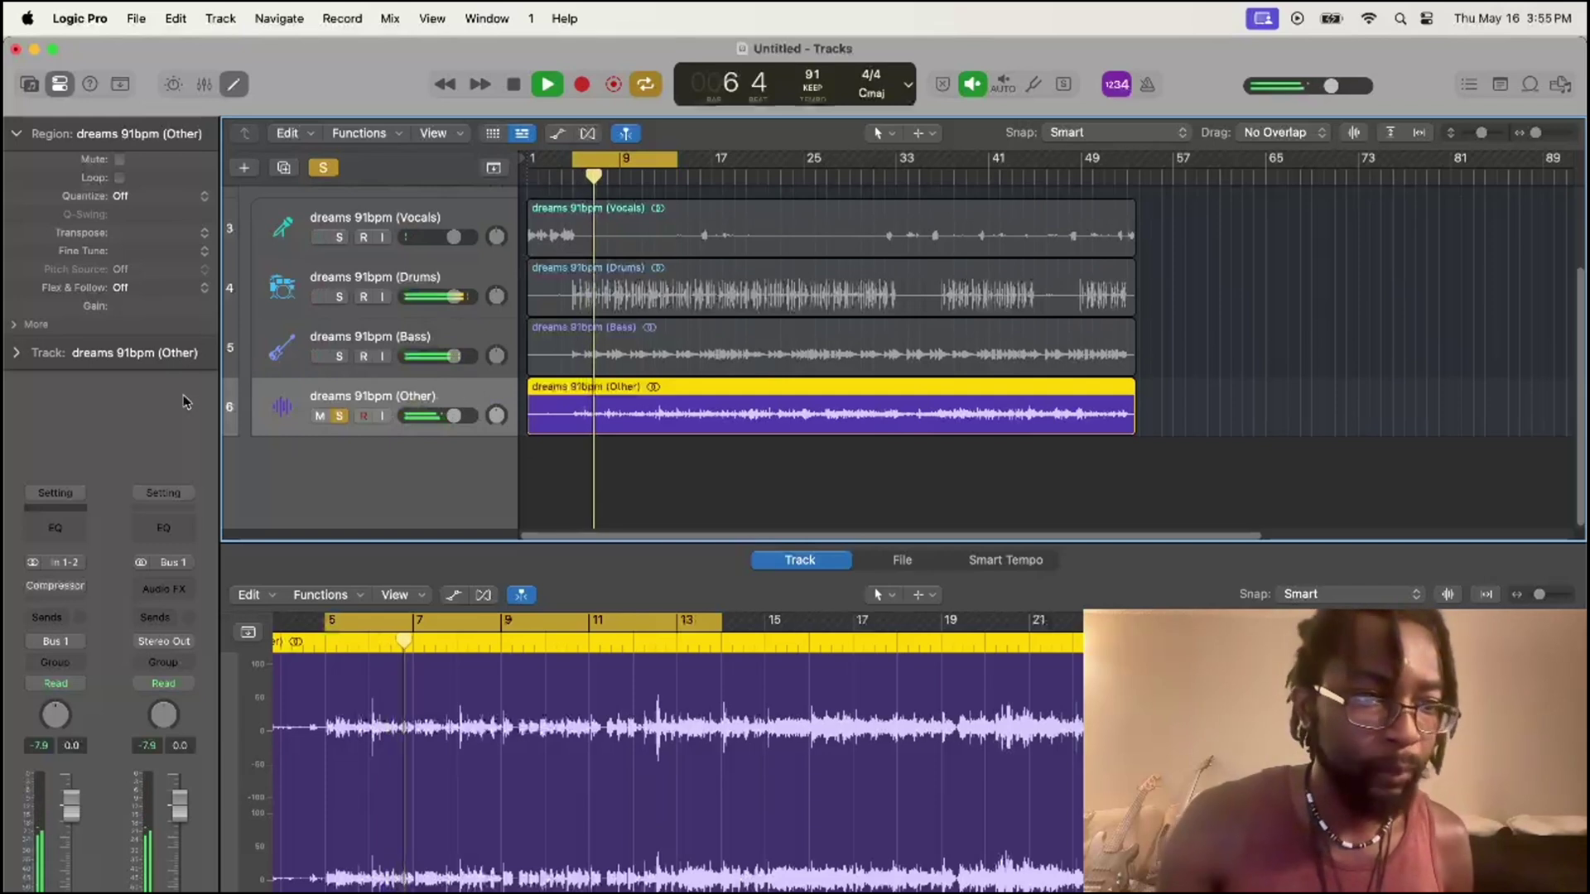
{"action": "left_click", "coordinate": [83, 586]}
{"action": "left_click", "coordinate": [79, 588]}
{"action": "left_click", "coordinate": [79, 588]}
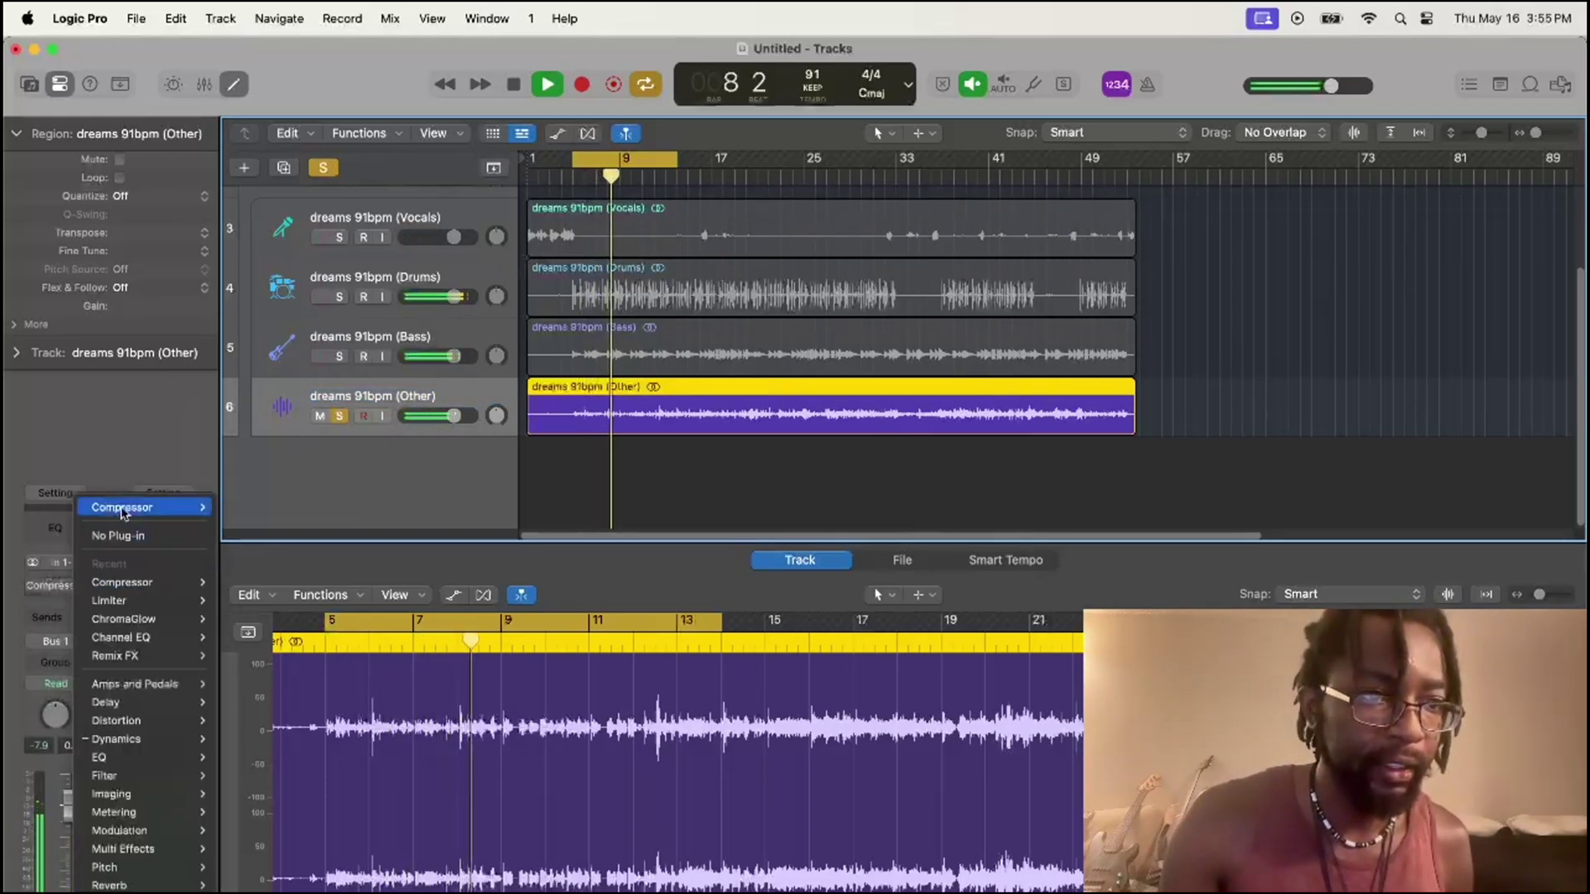
{"action": "mouse_move", "coordinate": [128, 634]}
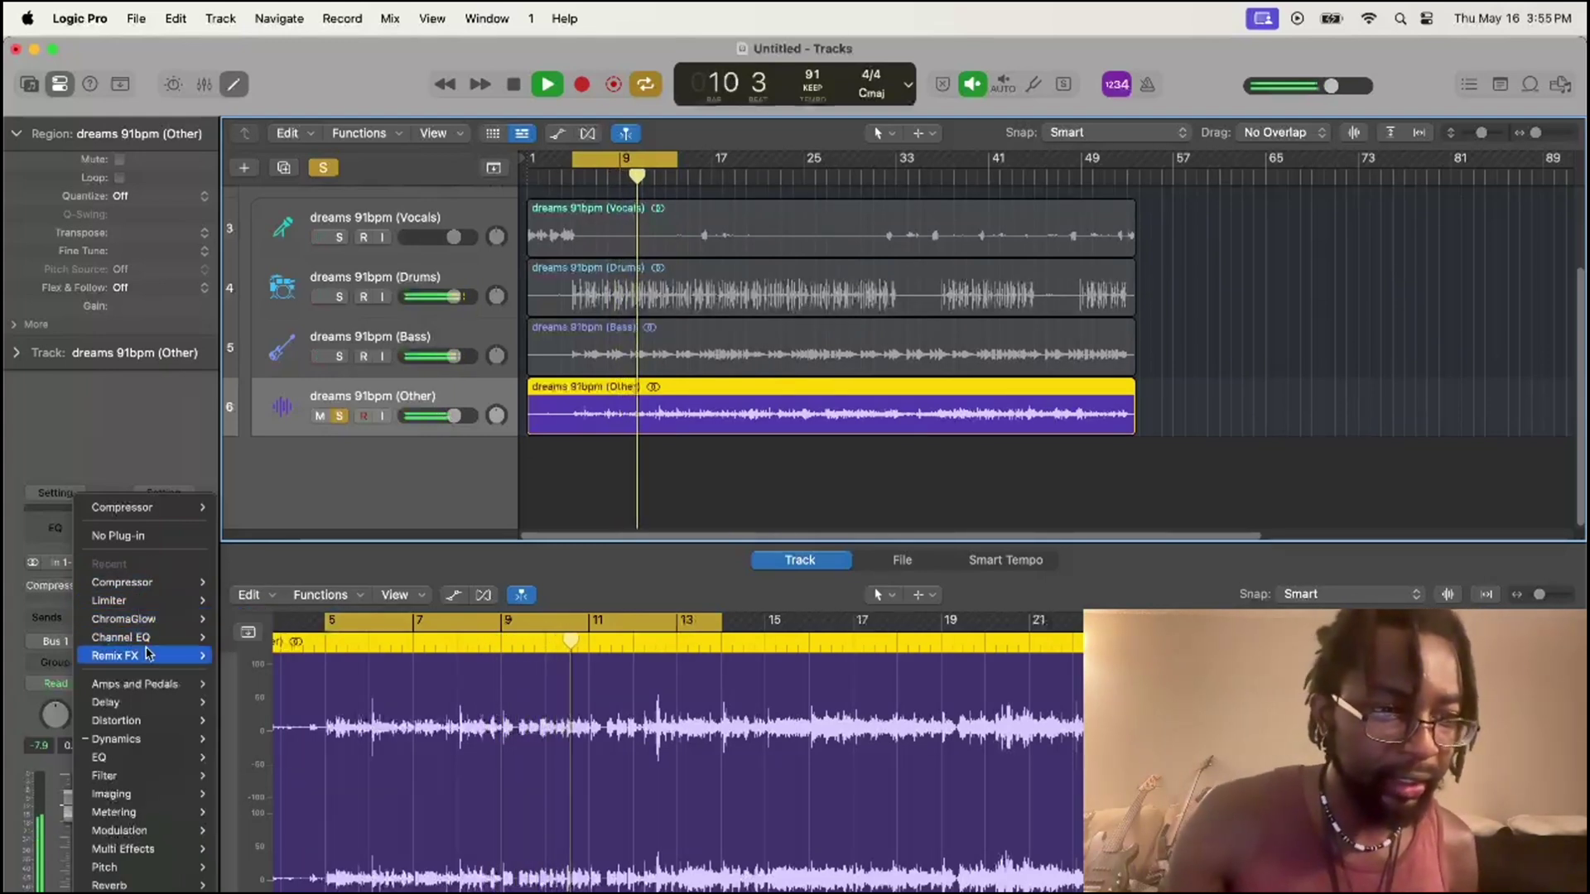
{"action": "mouse_move", "coordinate": [137, 722]}
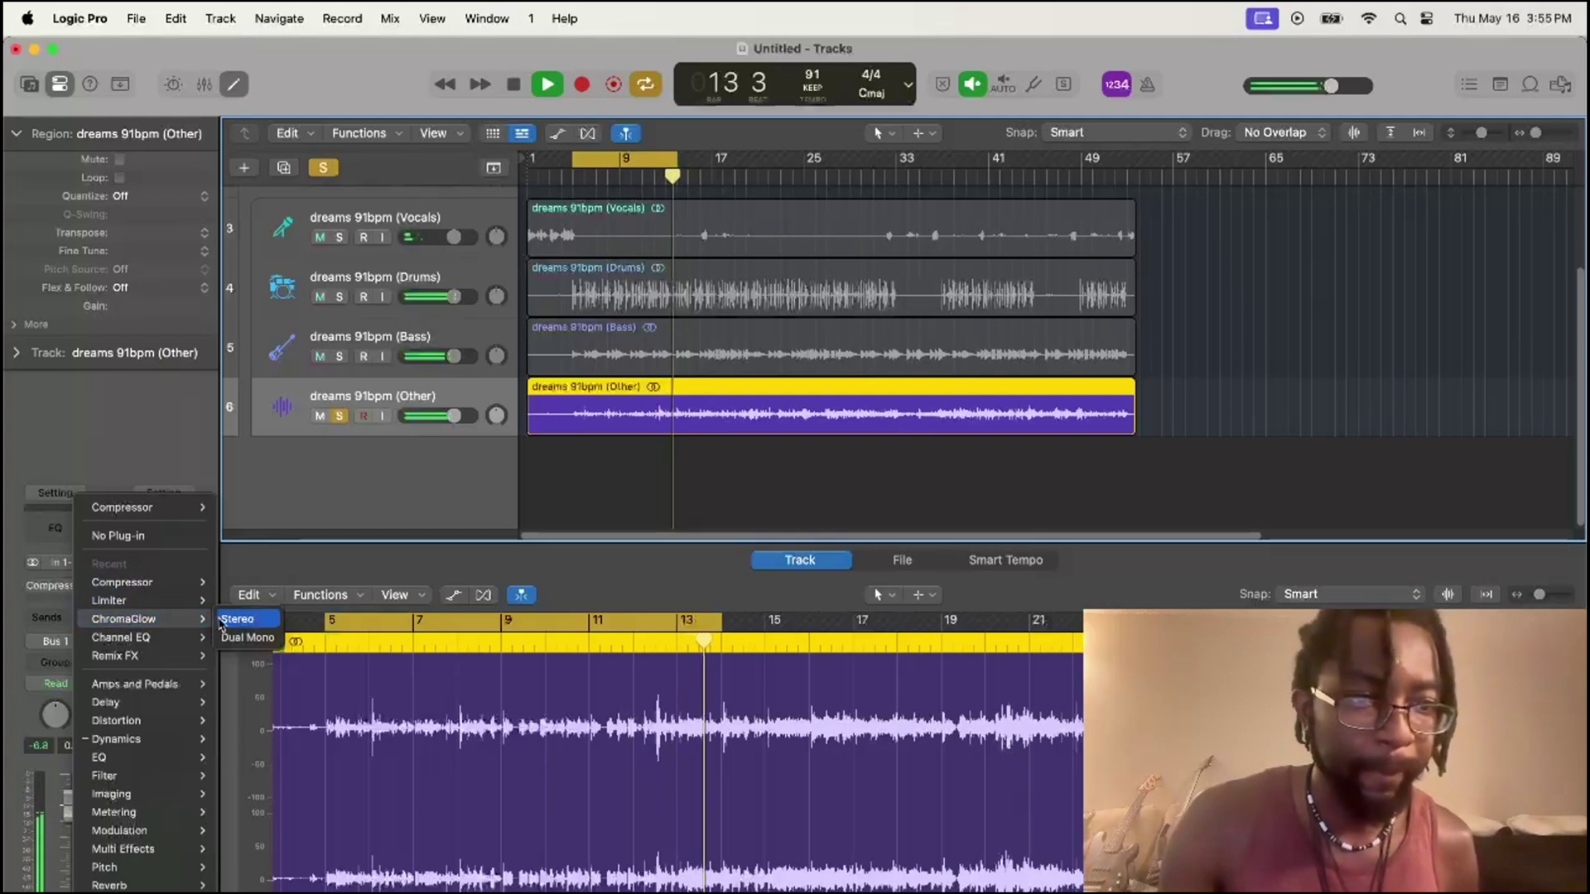
{"action": "left_click", "coordinate": [364, 595]}
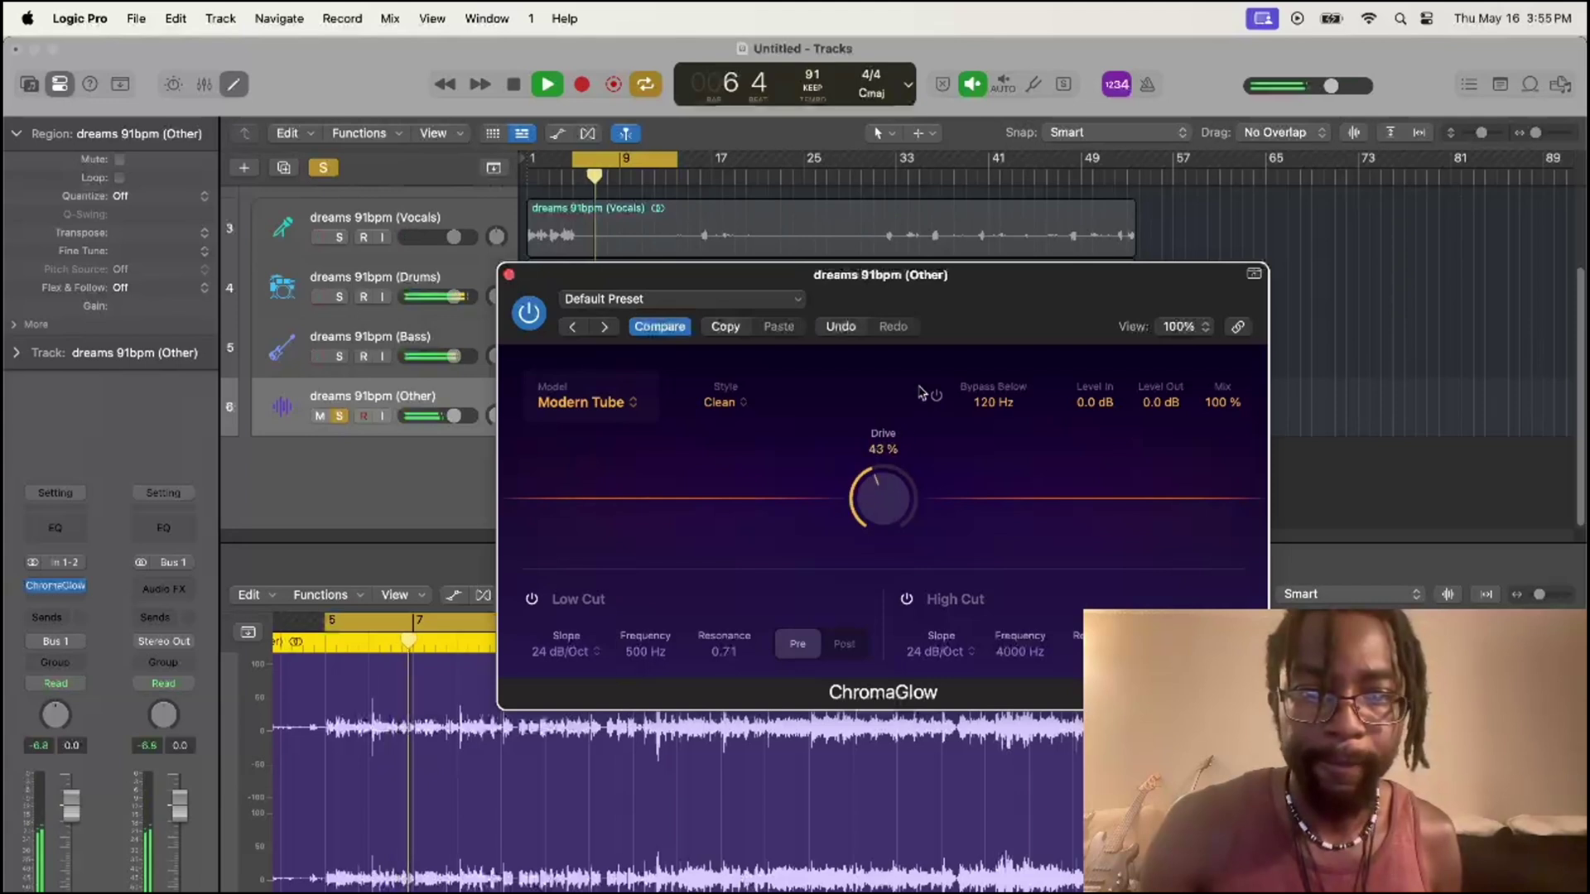
{"action": "left_click_drag", "start_coordinate": [922, 392], "coordinate": [948, 326]}
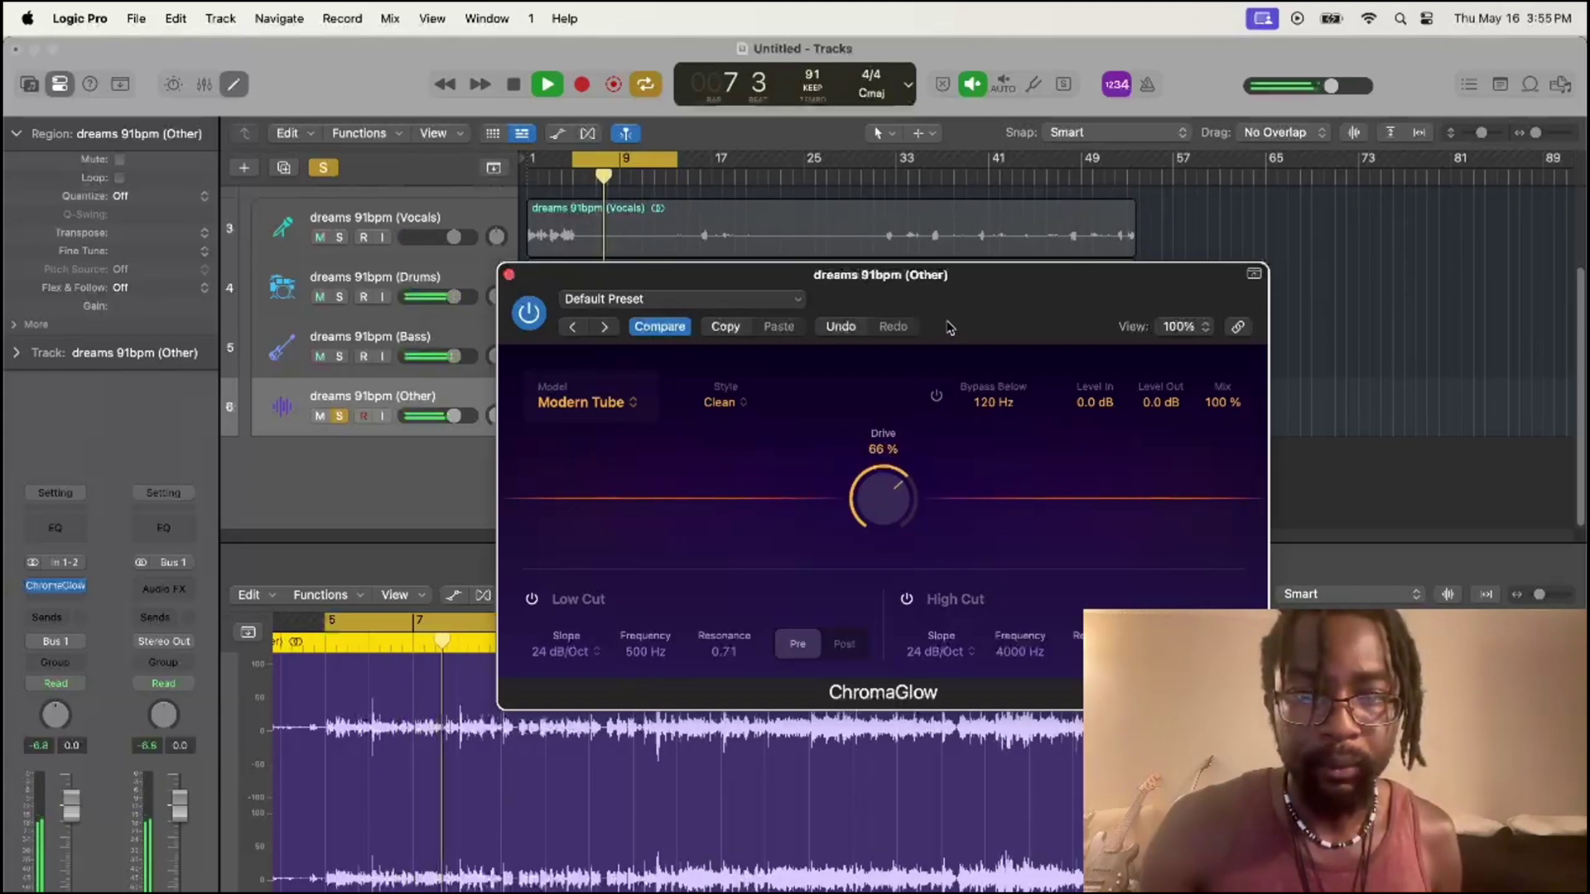
{"action": "left_click_drag", "start_coordinate": [949, 328], "coordinate": [945, 340]}
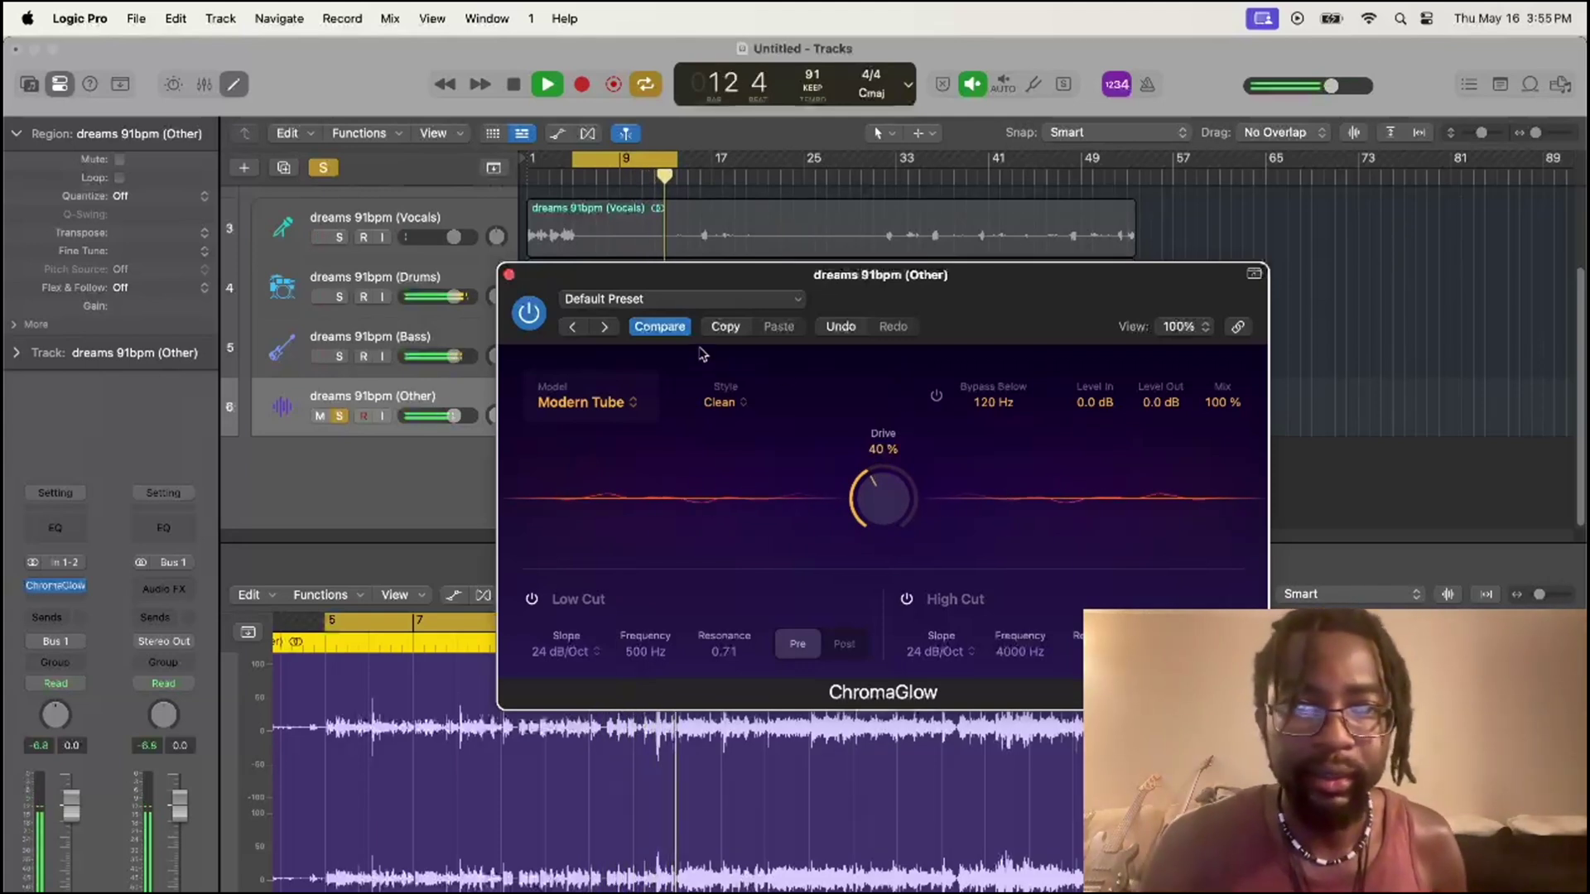
Step: Load the Clean Keys preset from the Keys category in ChromaGlow and raise the drive to 32 %
{"action": "left_click", "coordinate": [667, 299]}
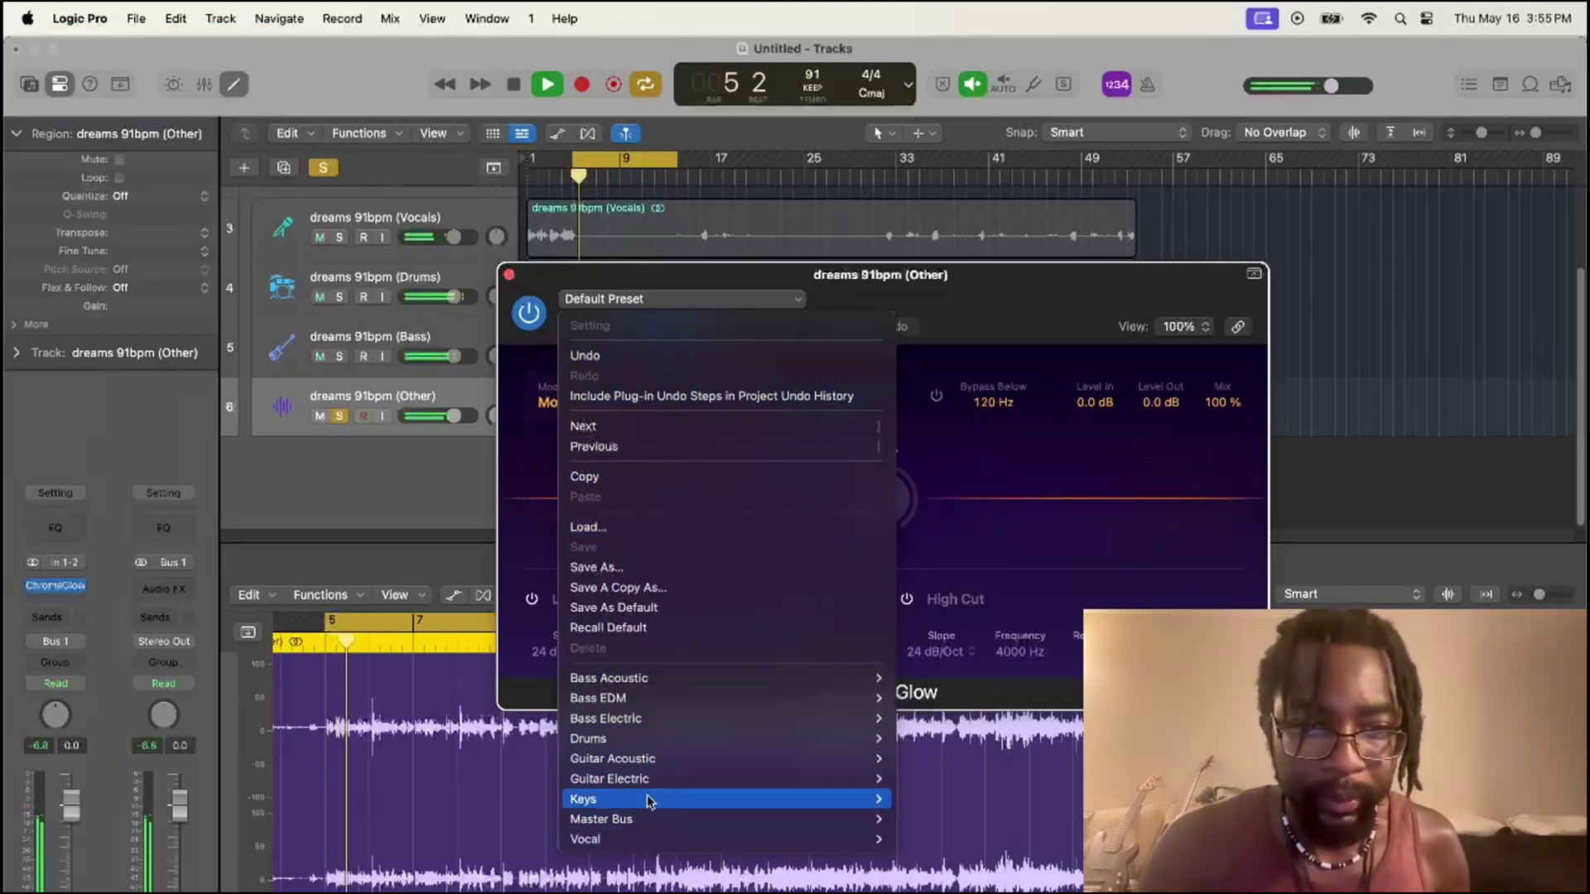
{"action": "mouse_move", "coordinate": [665, 758]}
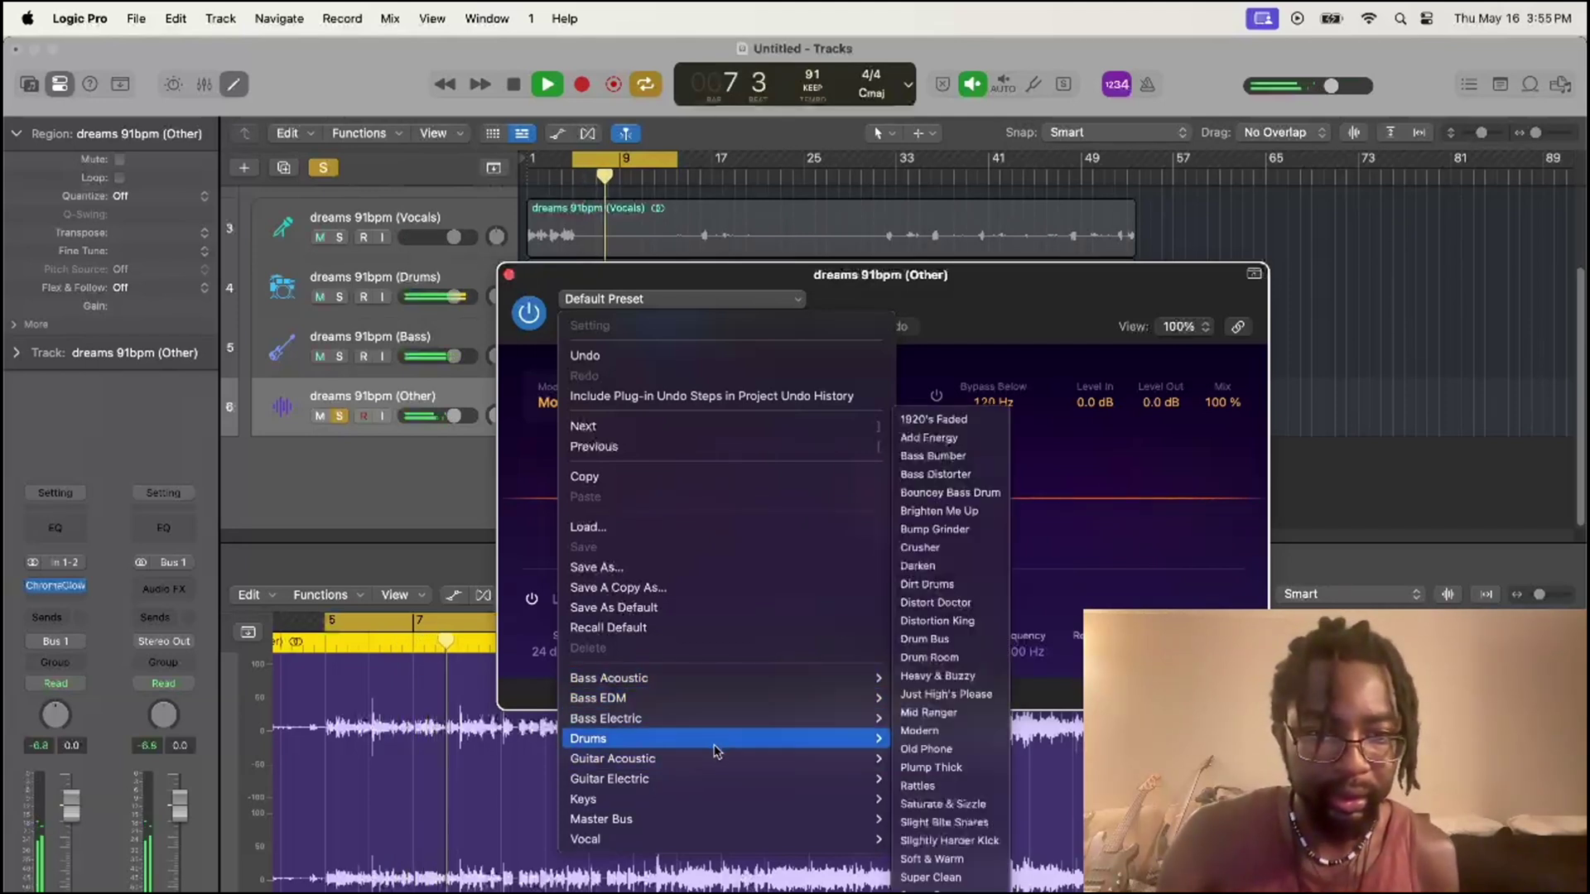
{"action": "mouse_move", "coordinate": [709, 800]}
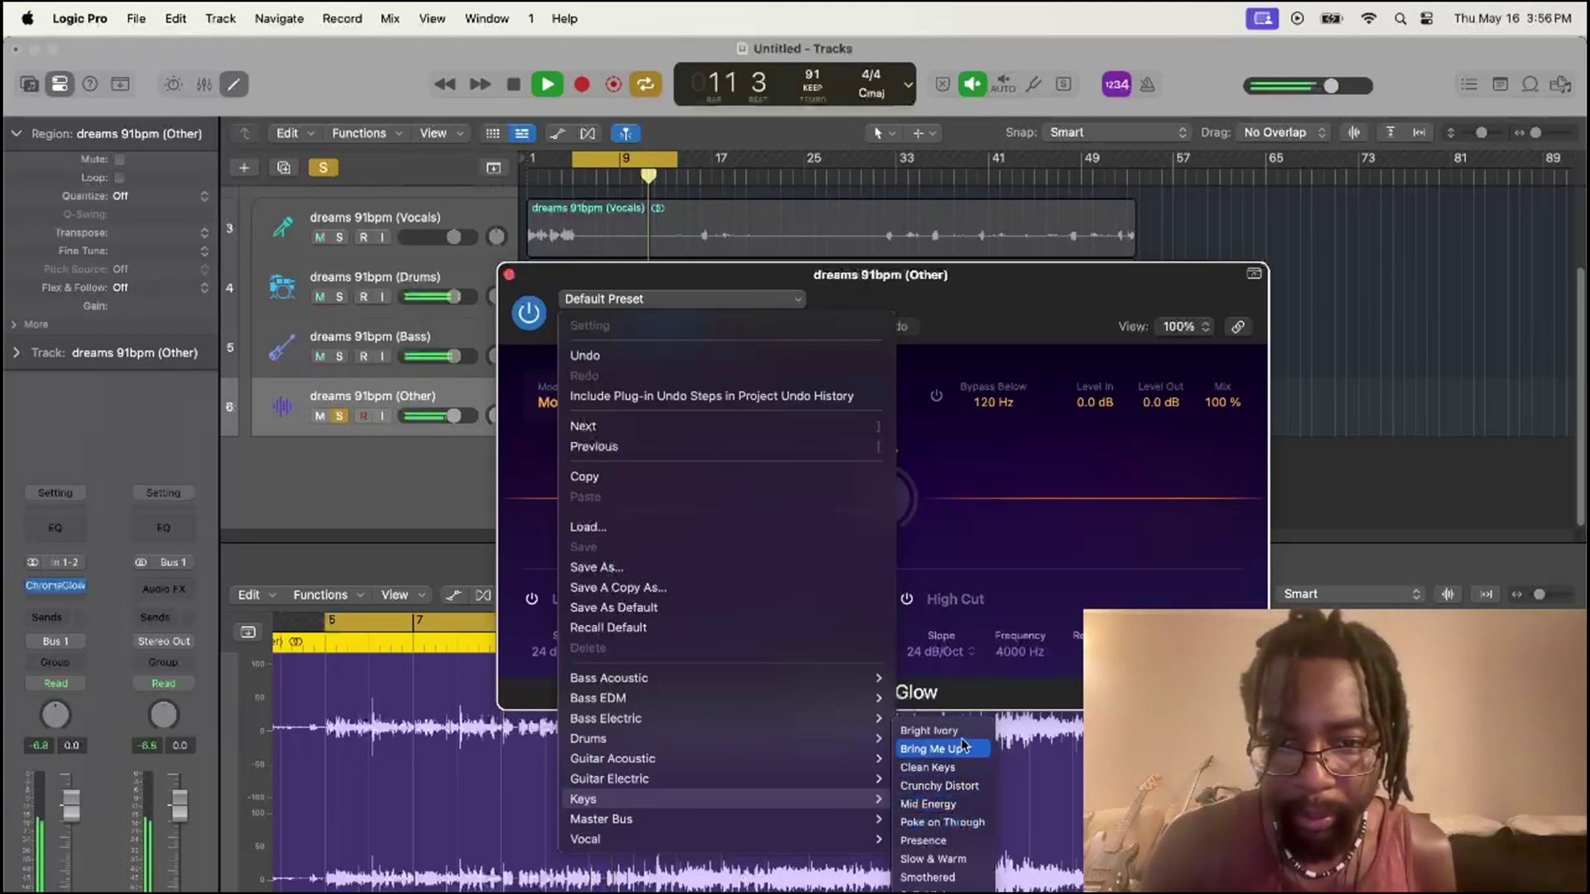
{"action": "left_click", "coordinate": [944, 767]}
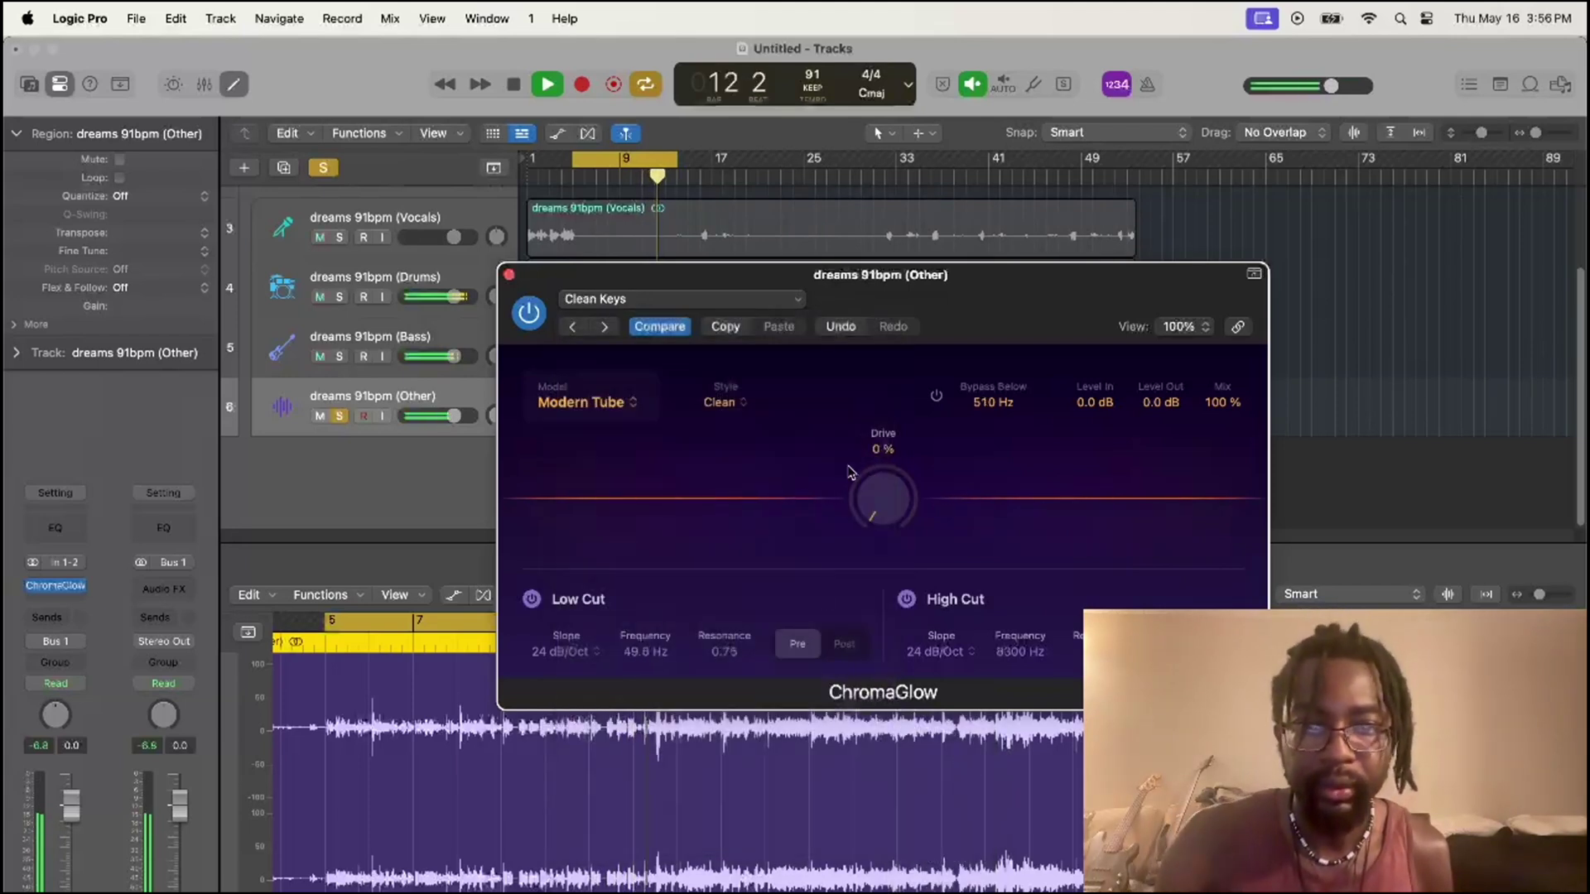
{"action": "left_click_drag", "start_coordinate": [890, 507], "coordinate": [891, 447]}
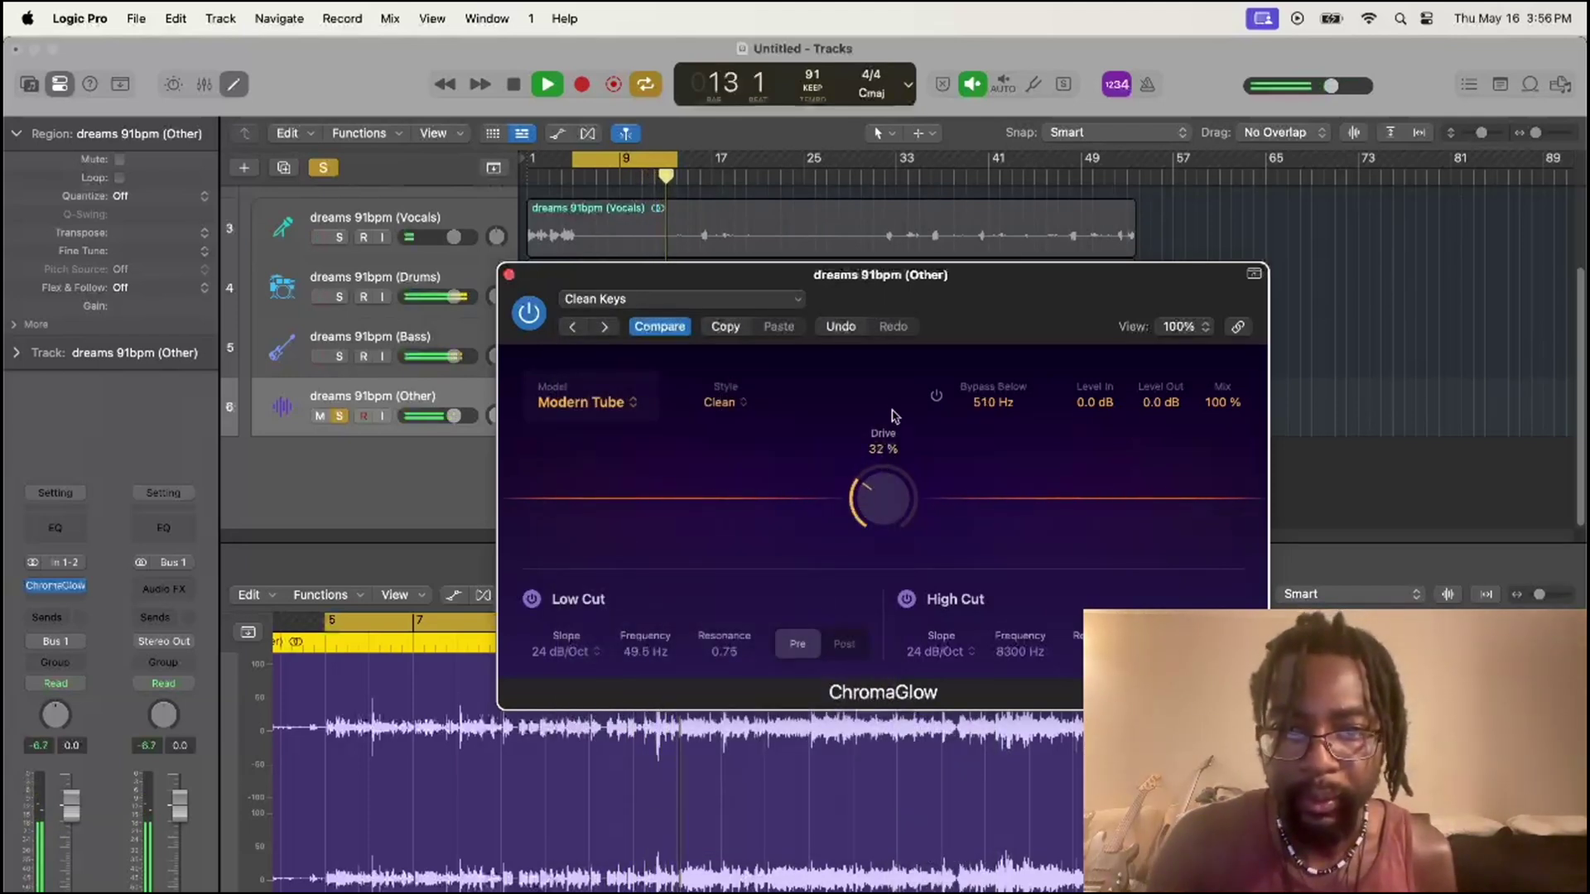
Step: Raise the Clean Keys drive to 73 %, and try the Crunchy Distort preset from the Keys category with the drive at 78 %
{"action": "left_click_drag", "start_coordinate": [914, 338], "coordinate": [922, 292]}
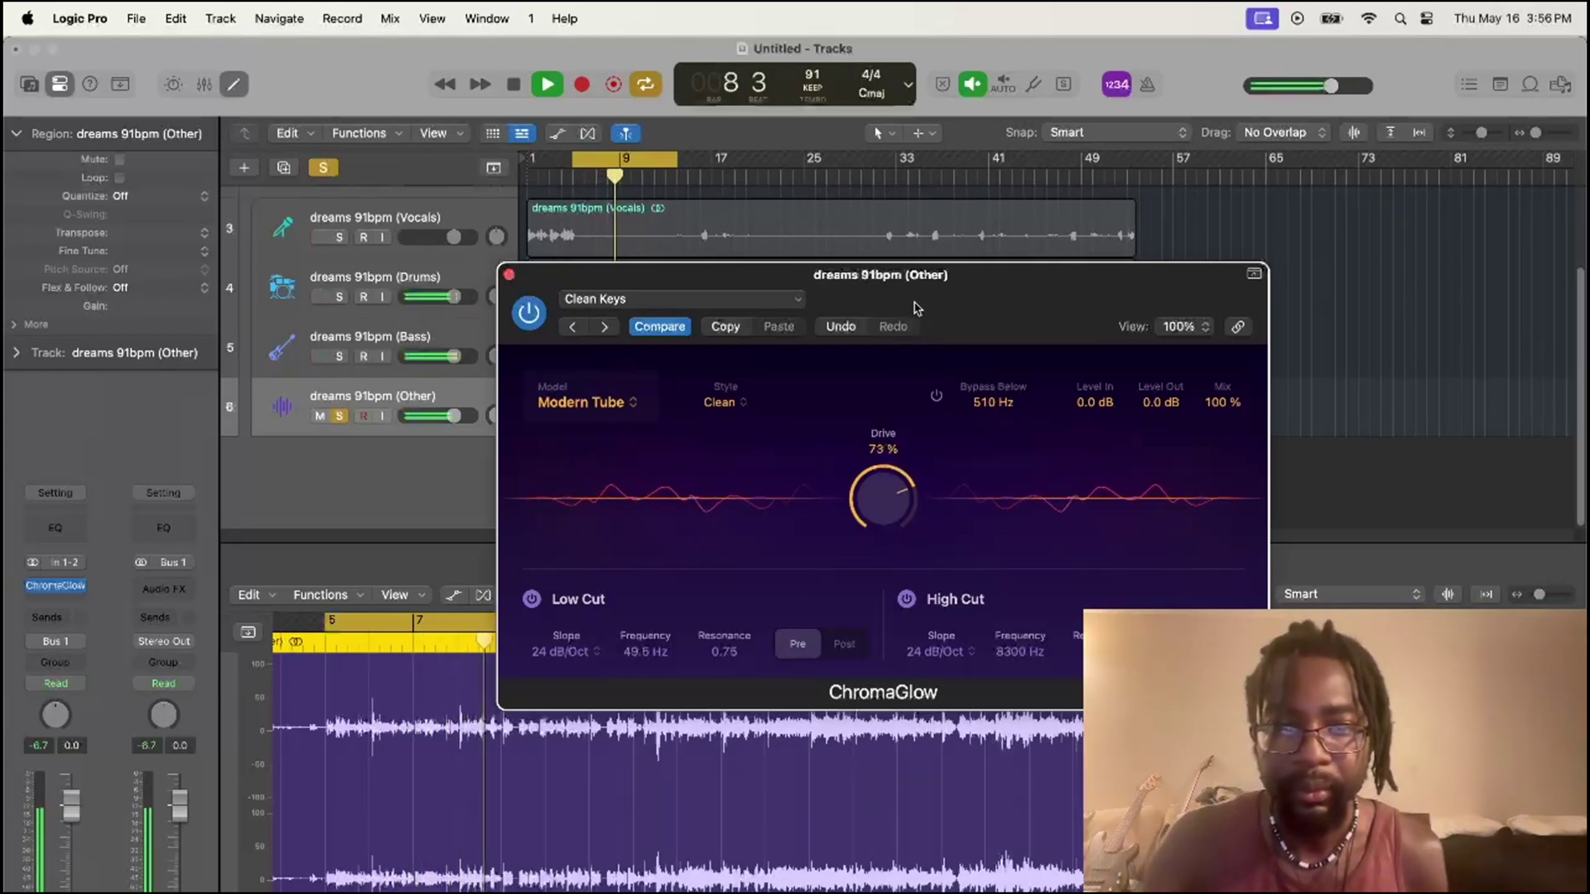
{"action": "left_click", "coordinate": [639, 300]}
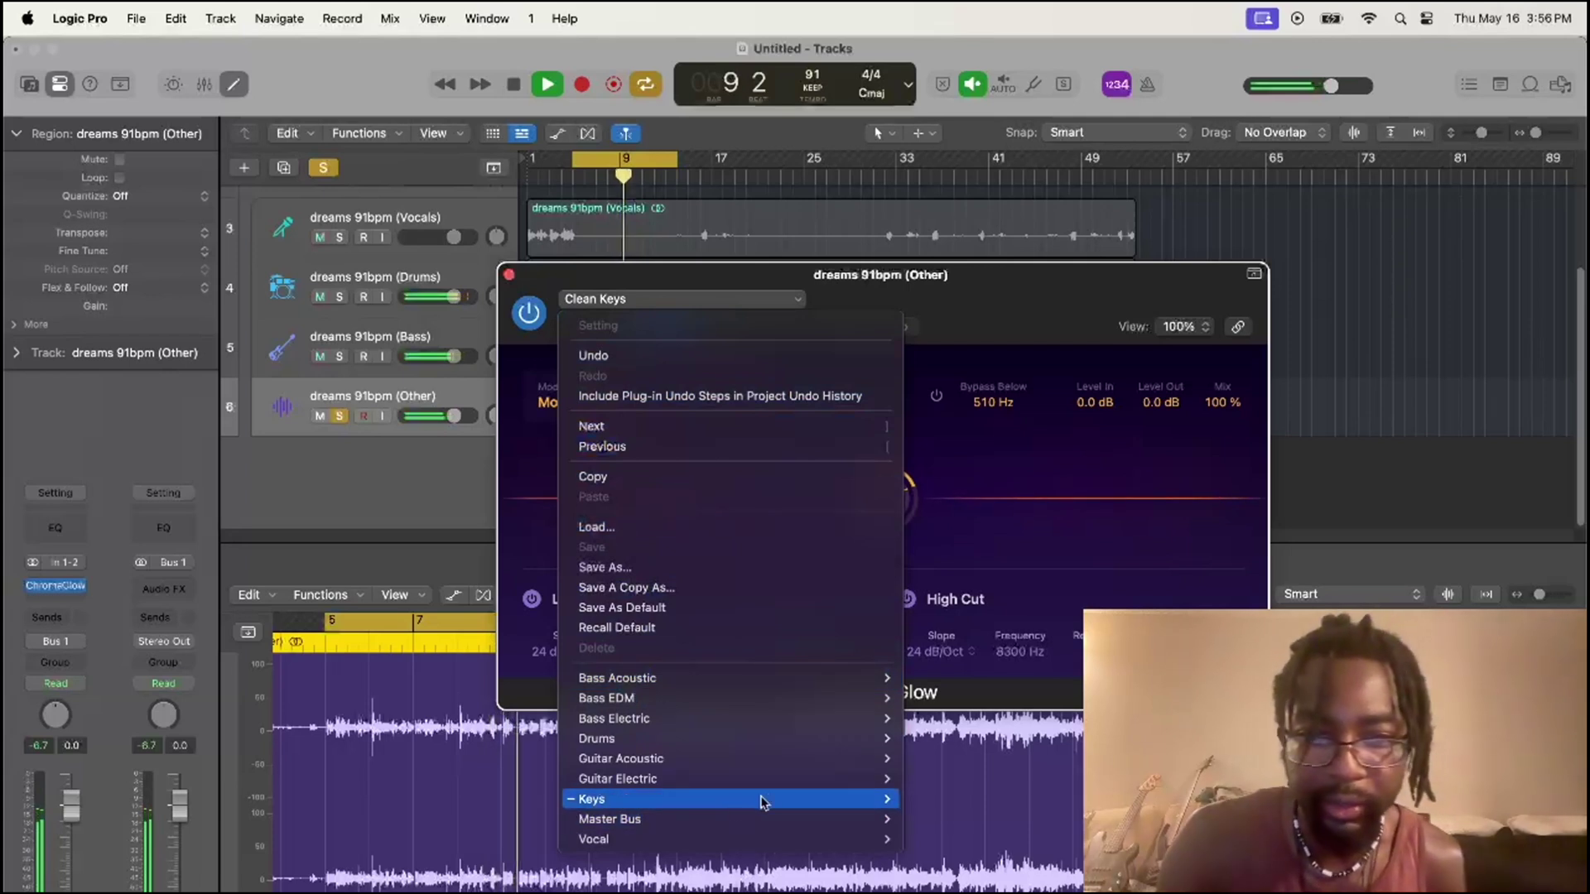
{"action": "mouse_move", "coordinate": [870, 799]}
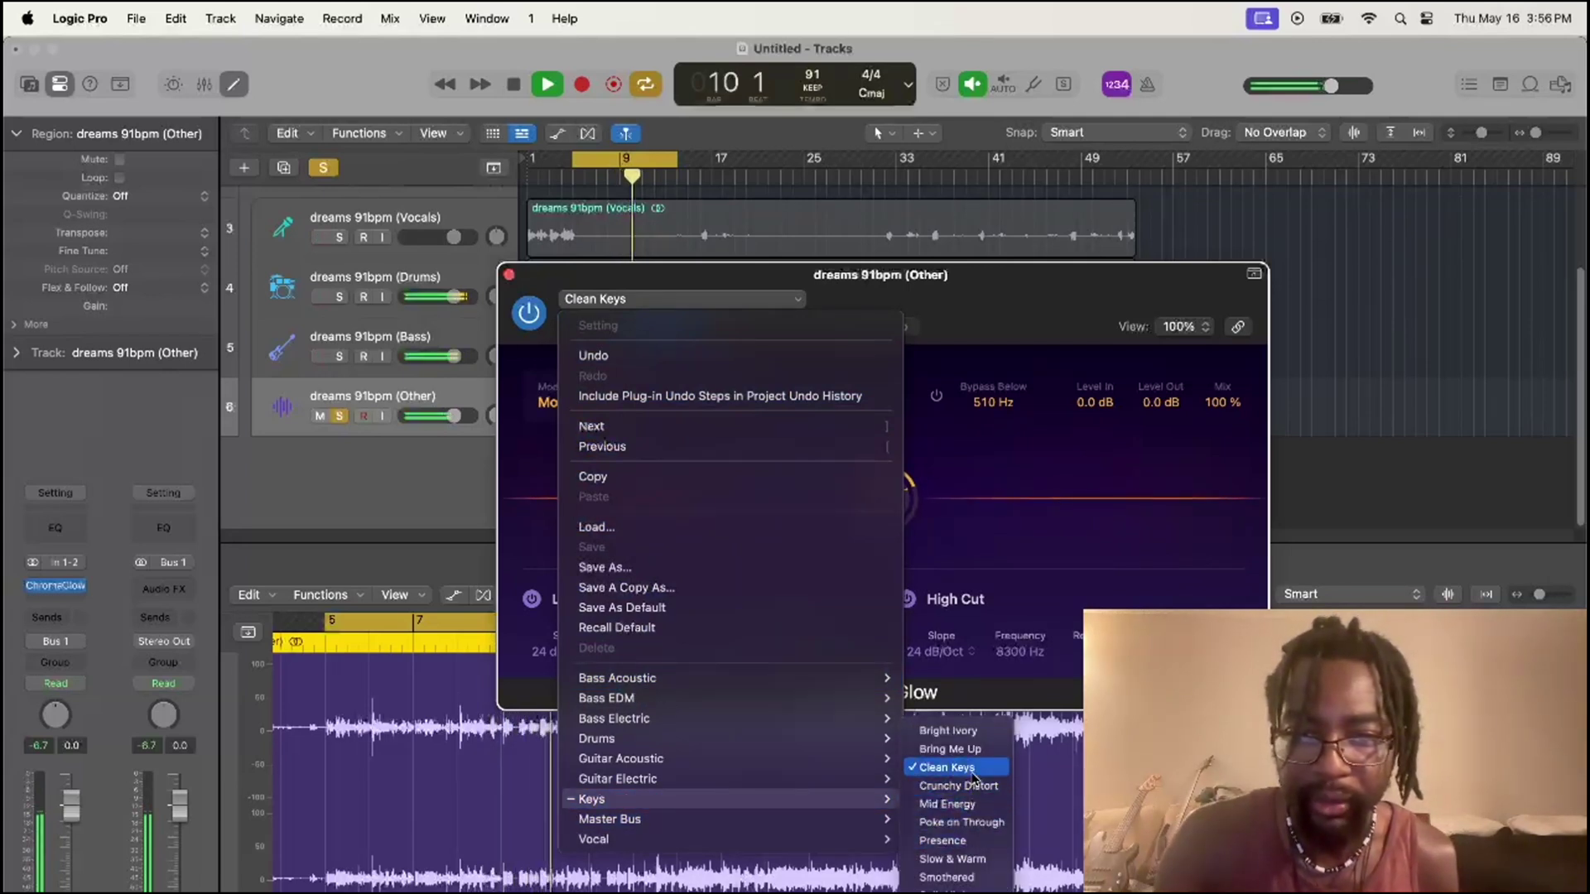
{"action": "left_click", "coordinate": [970, 786]}
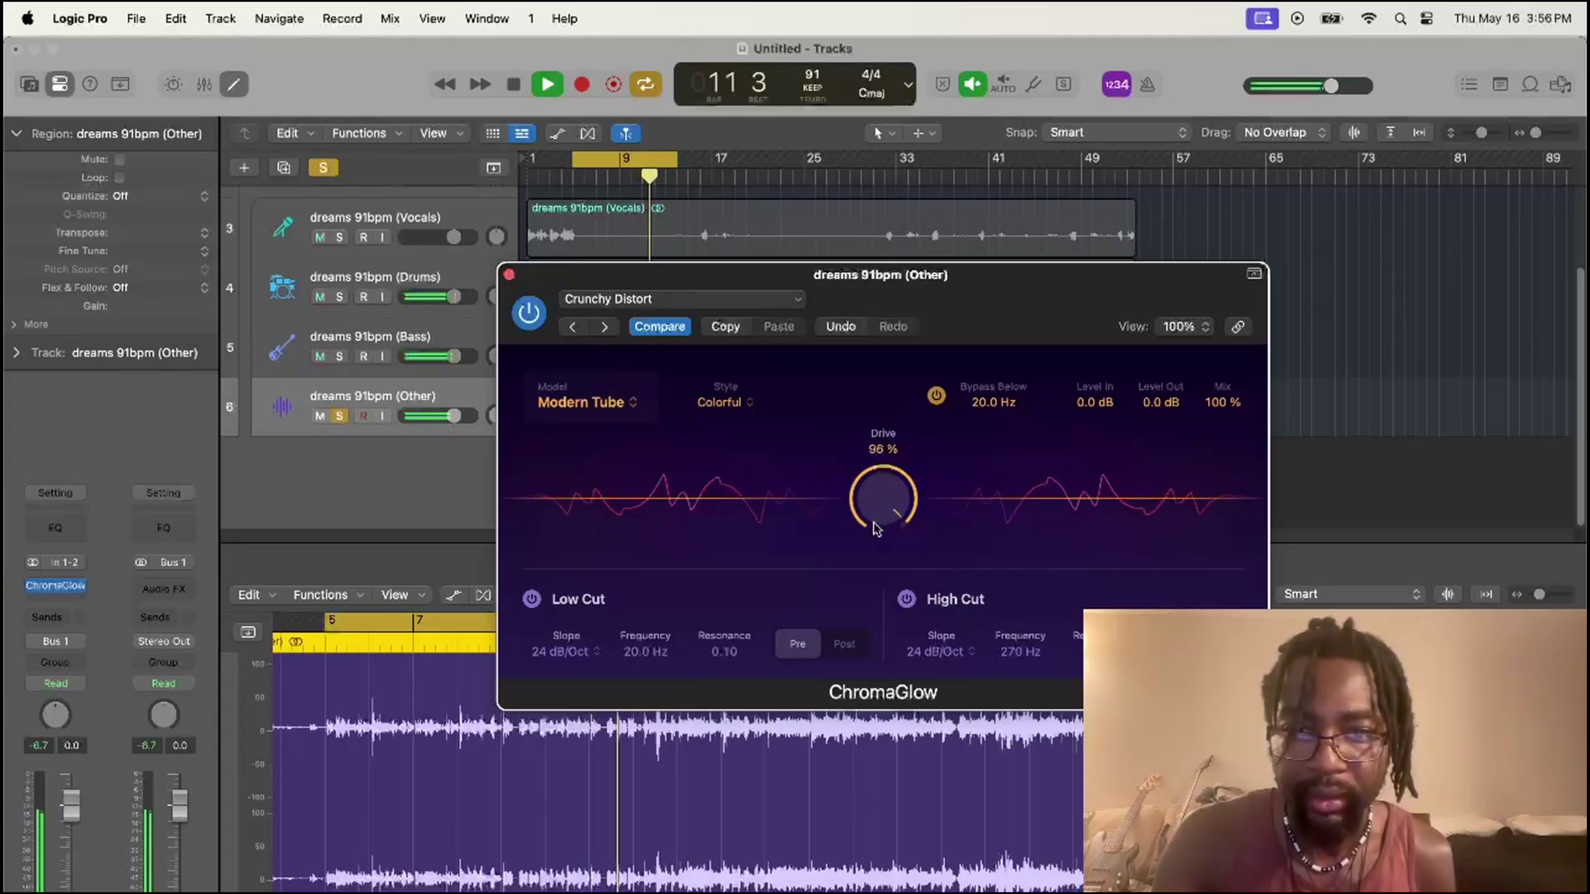
{"action": "left_click_drag", "start_coordinate": [875, 530], "coordinate": [870, 575]}
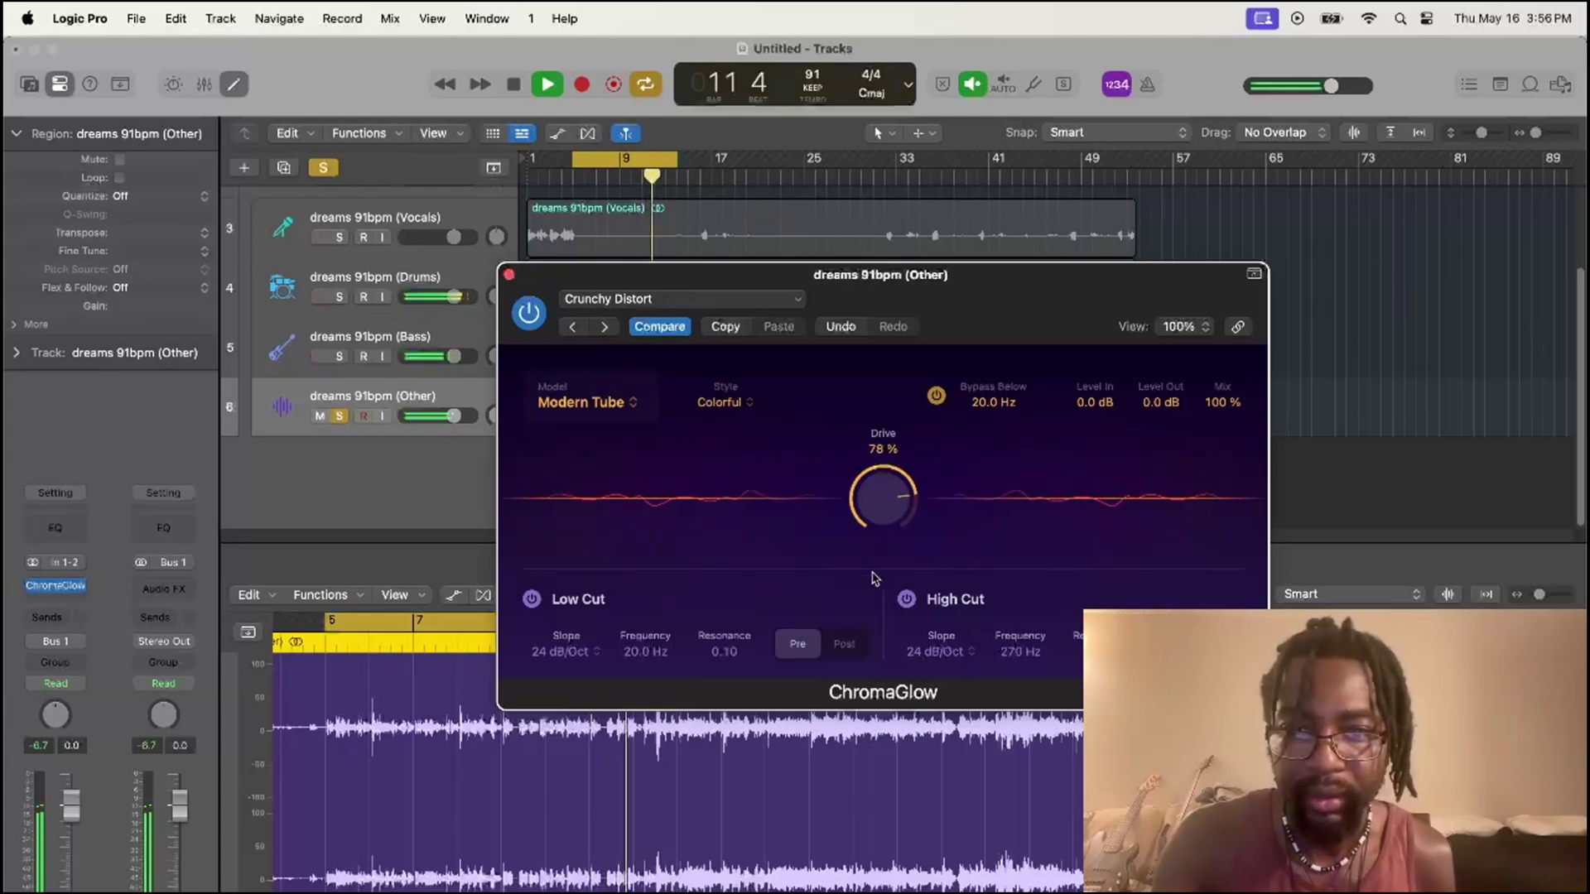
Step: Try the Mid Energy preset and the Poke on Through preset from the Keys category, raising the latter's drive to 67 %
{"action": "left_click", "coordinate": [710, 295]}
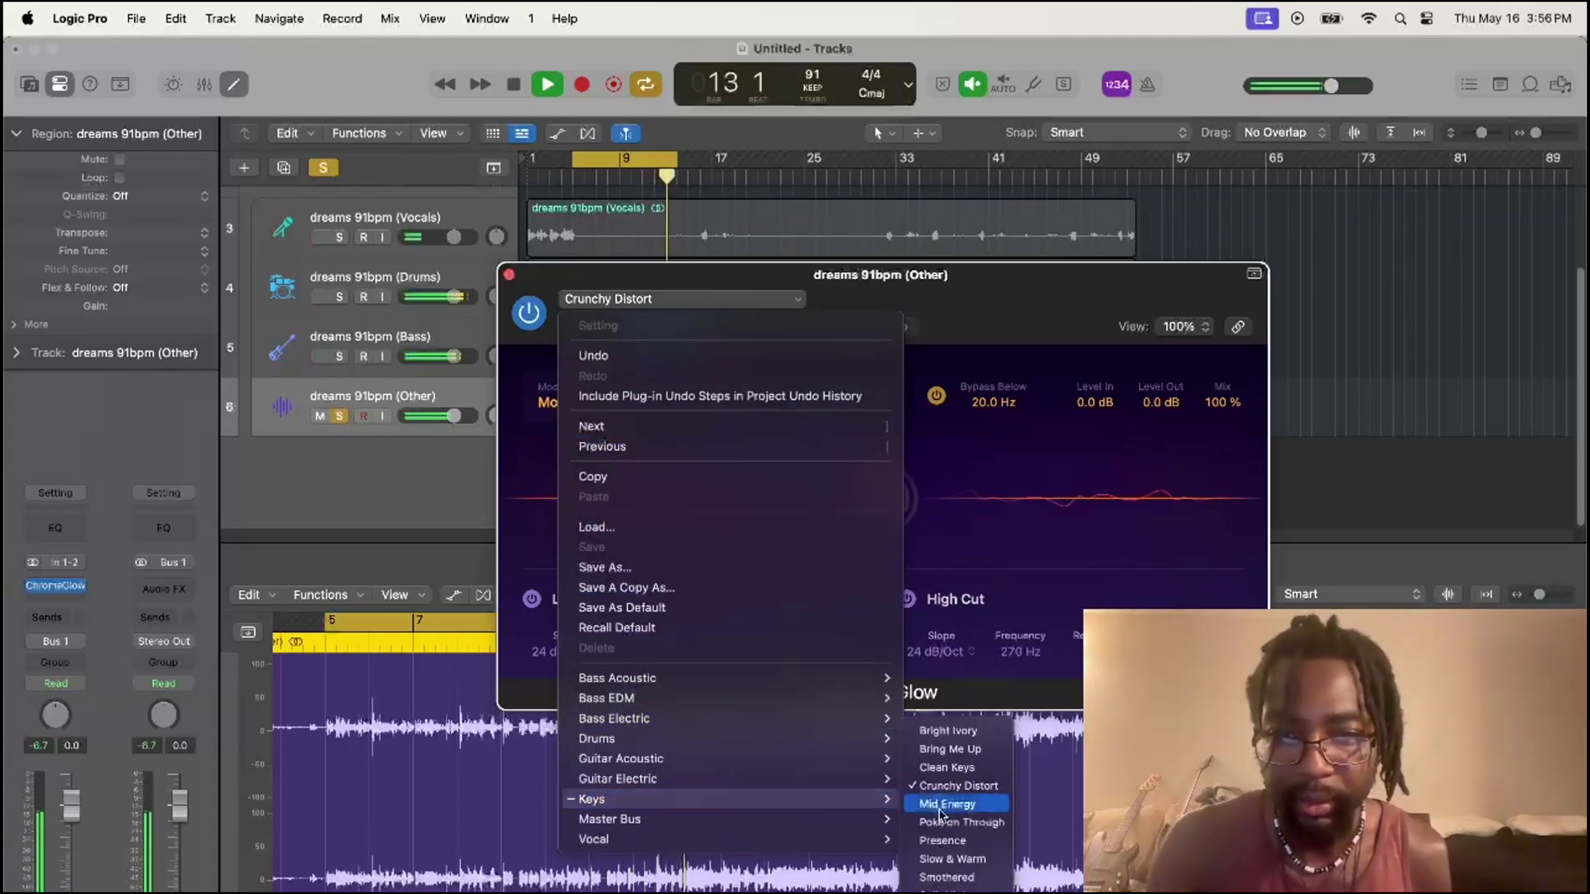
{"action": "left_click", "coordinate": [946, 804]}
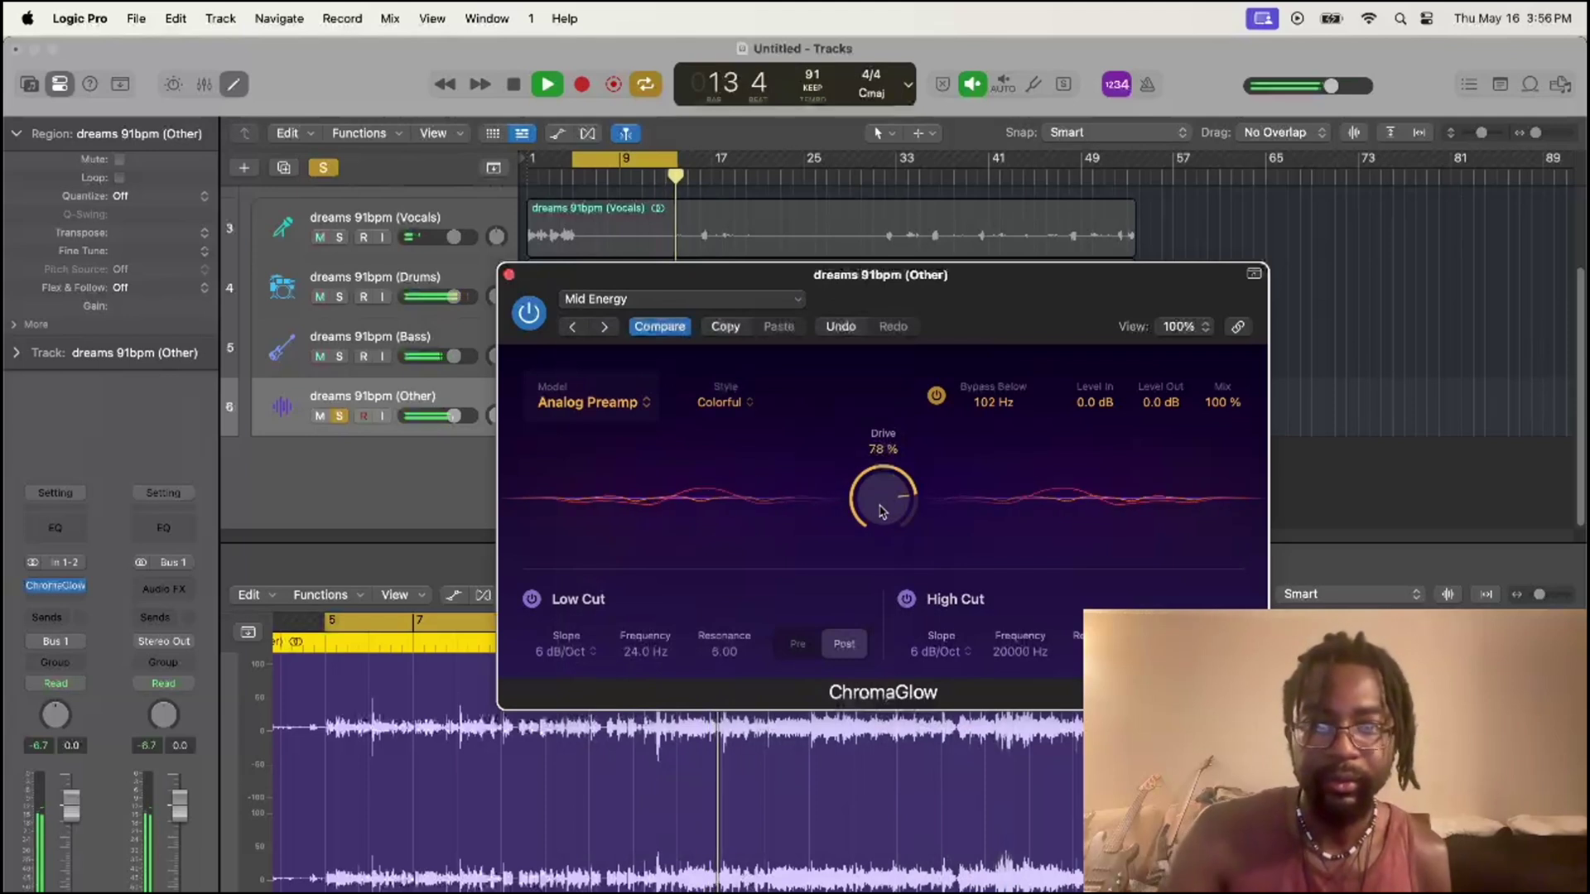
{"action": "left_click", "coordinate": [768, 307]}
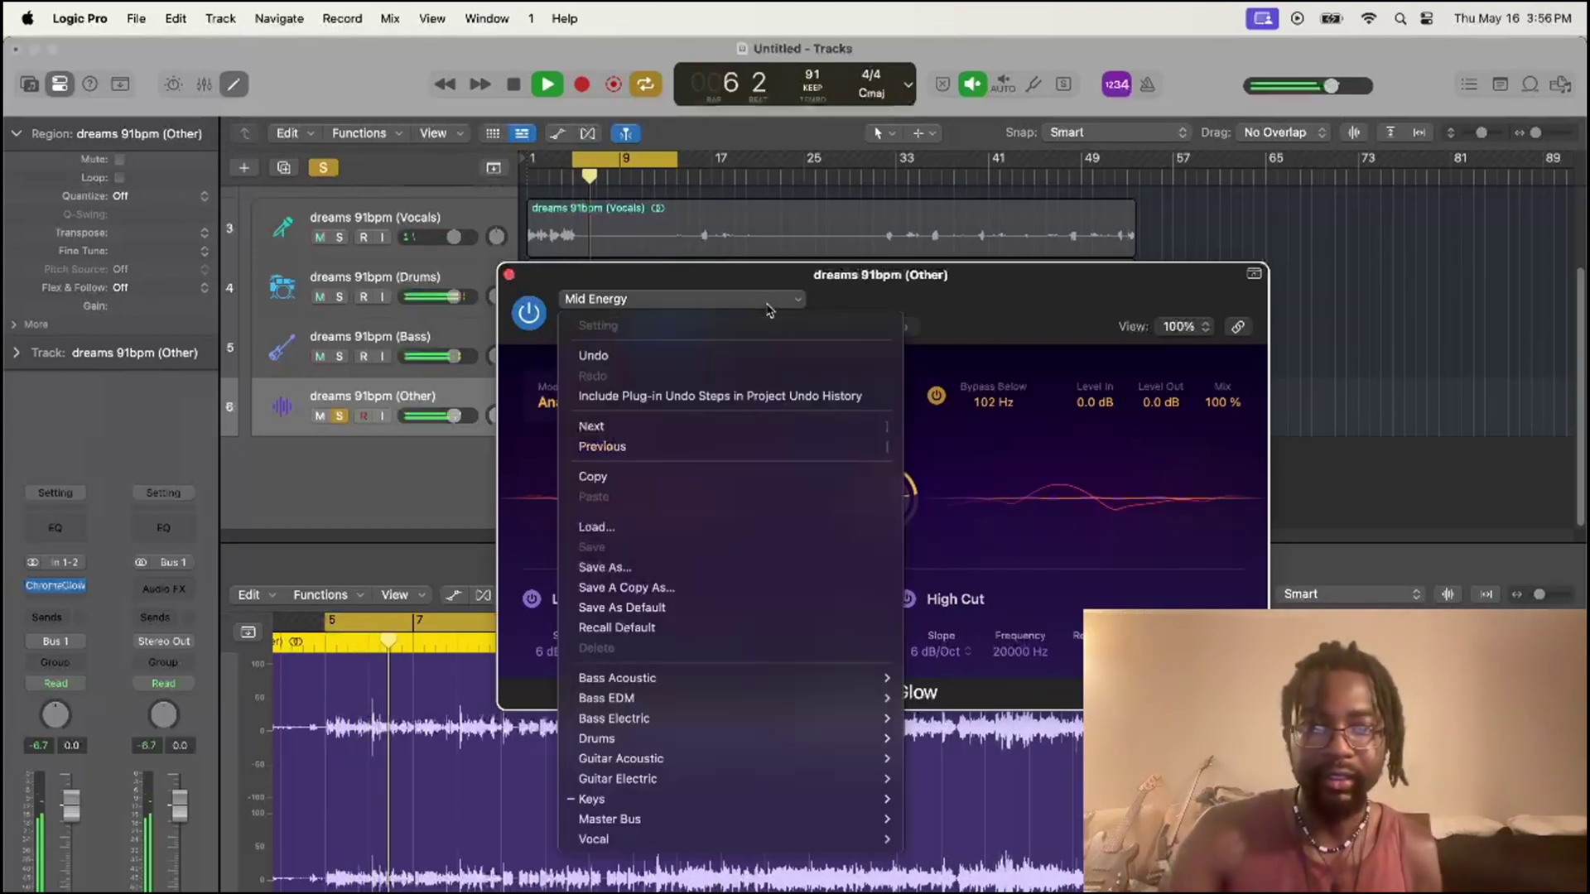
{"action": "mouse_move", "coordinate": [797, 801]}
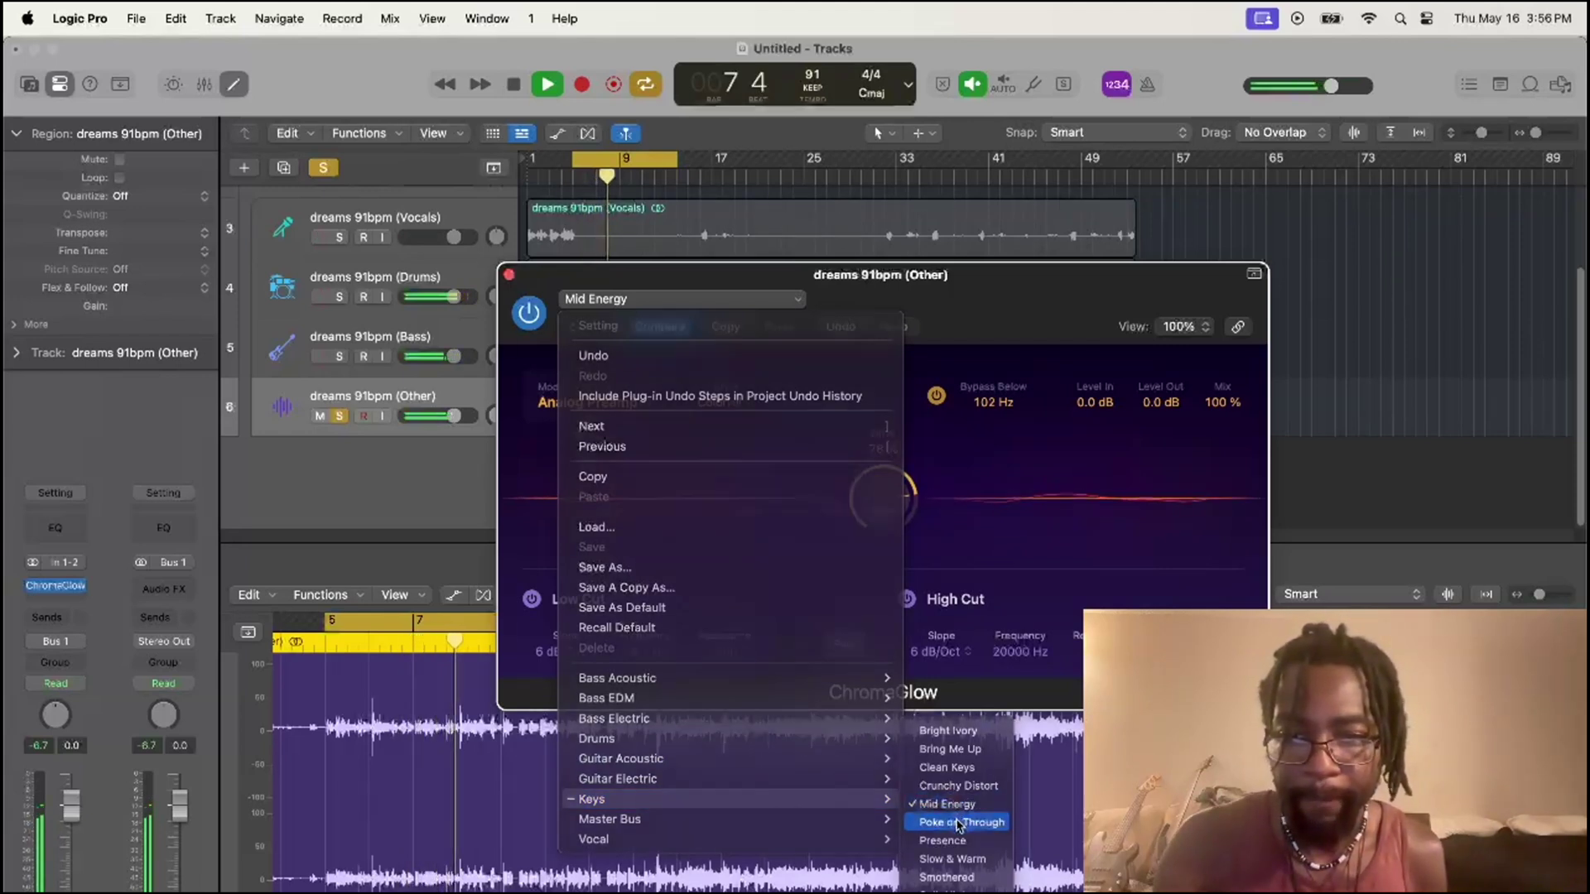
{"action": "left_click", "coordinate": [958, 822]}
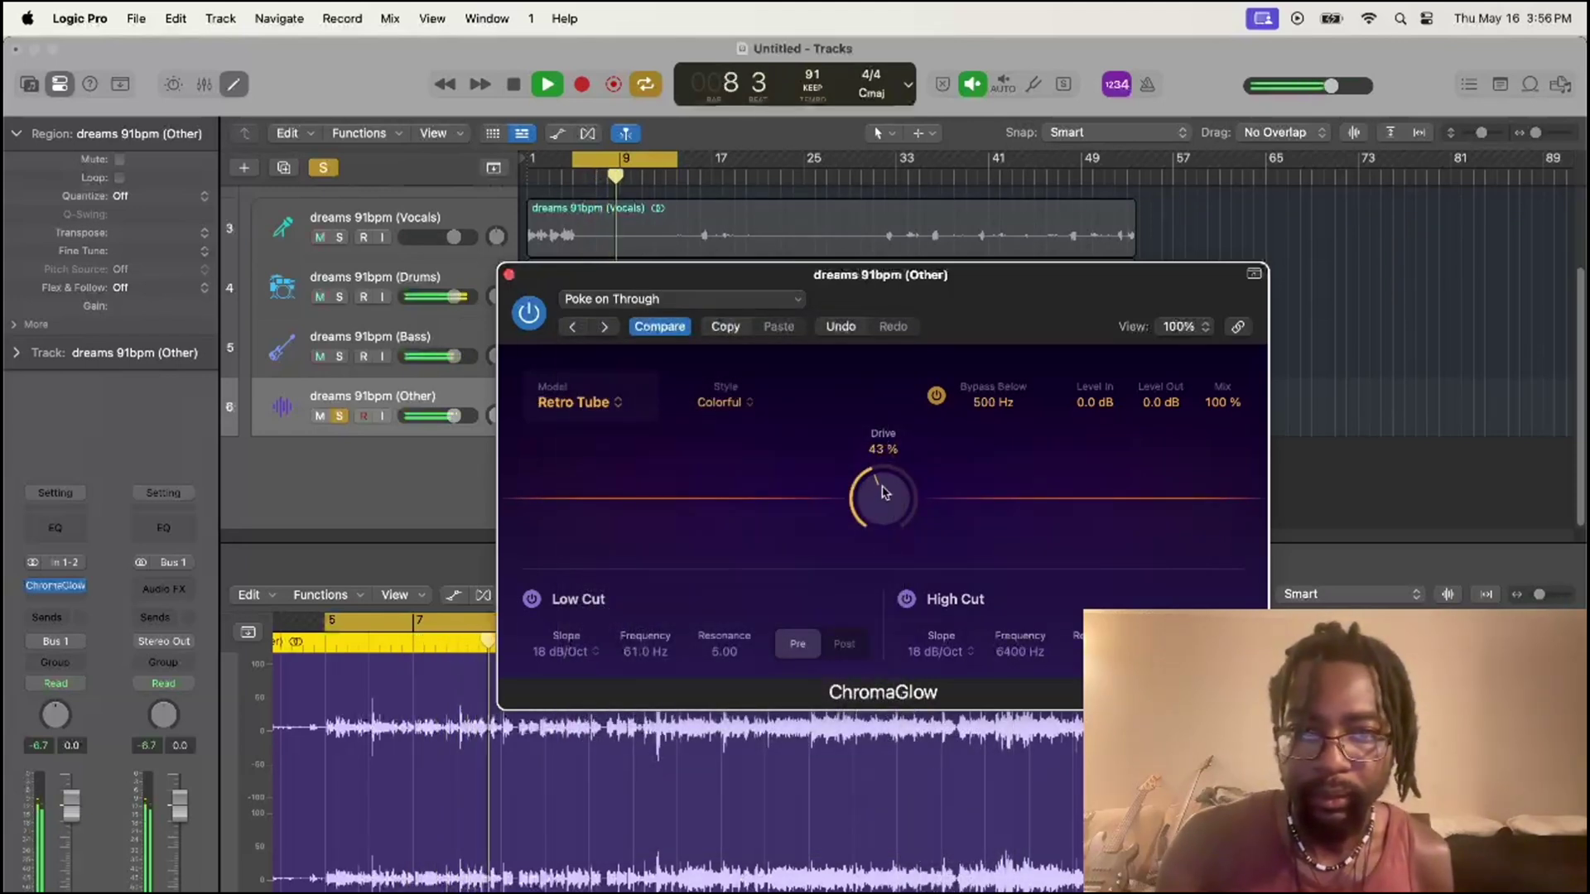
{"action": "mouse_move", "coordinate": [880, 439]}
{"action": "left_mouse_down"}
{"action": "mouse_move", "coordinate": [880, 394]}
{"action": "mouse_move", "coordinate": [880, 412]}
{"action": "left_mouse_up"}
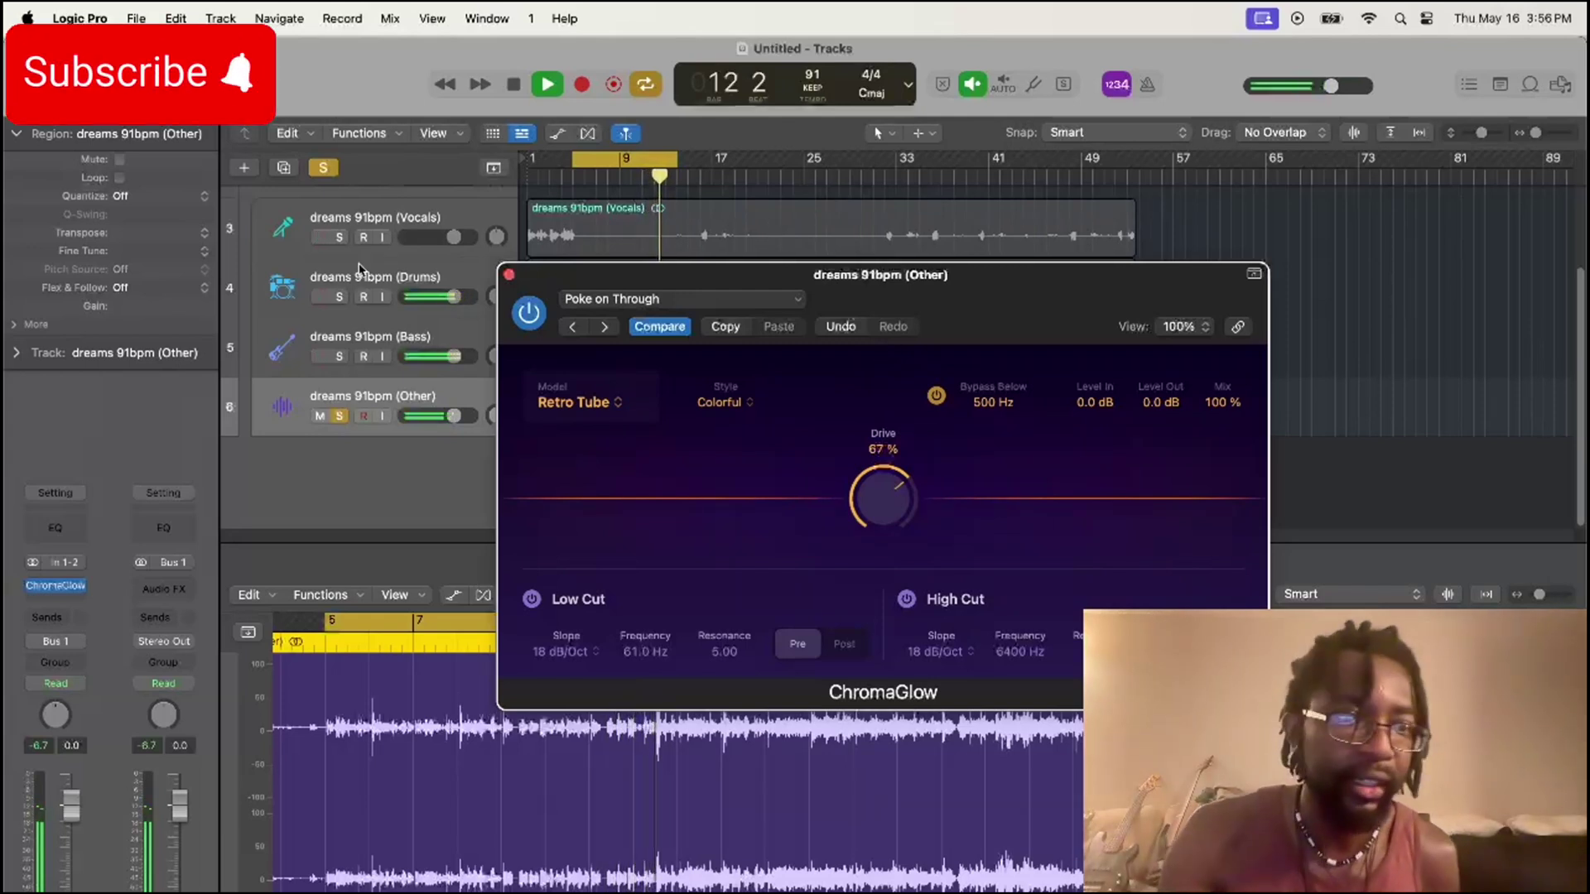
Step: Unsolo the Other stem and compare the full mix with ChromaGlow bypassed and active
{"action": "left_click", "coordinate": [339, 416]}
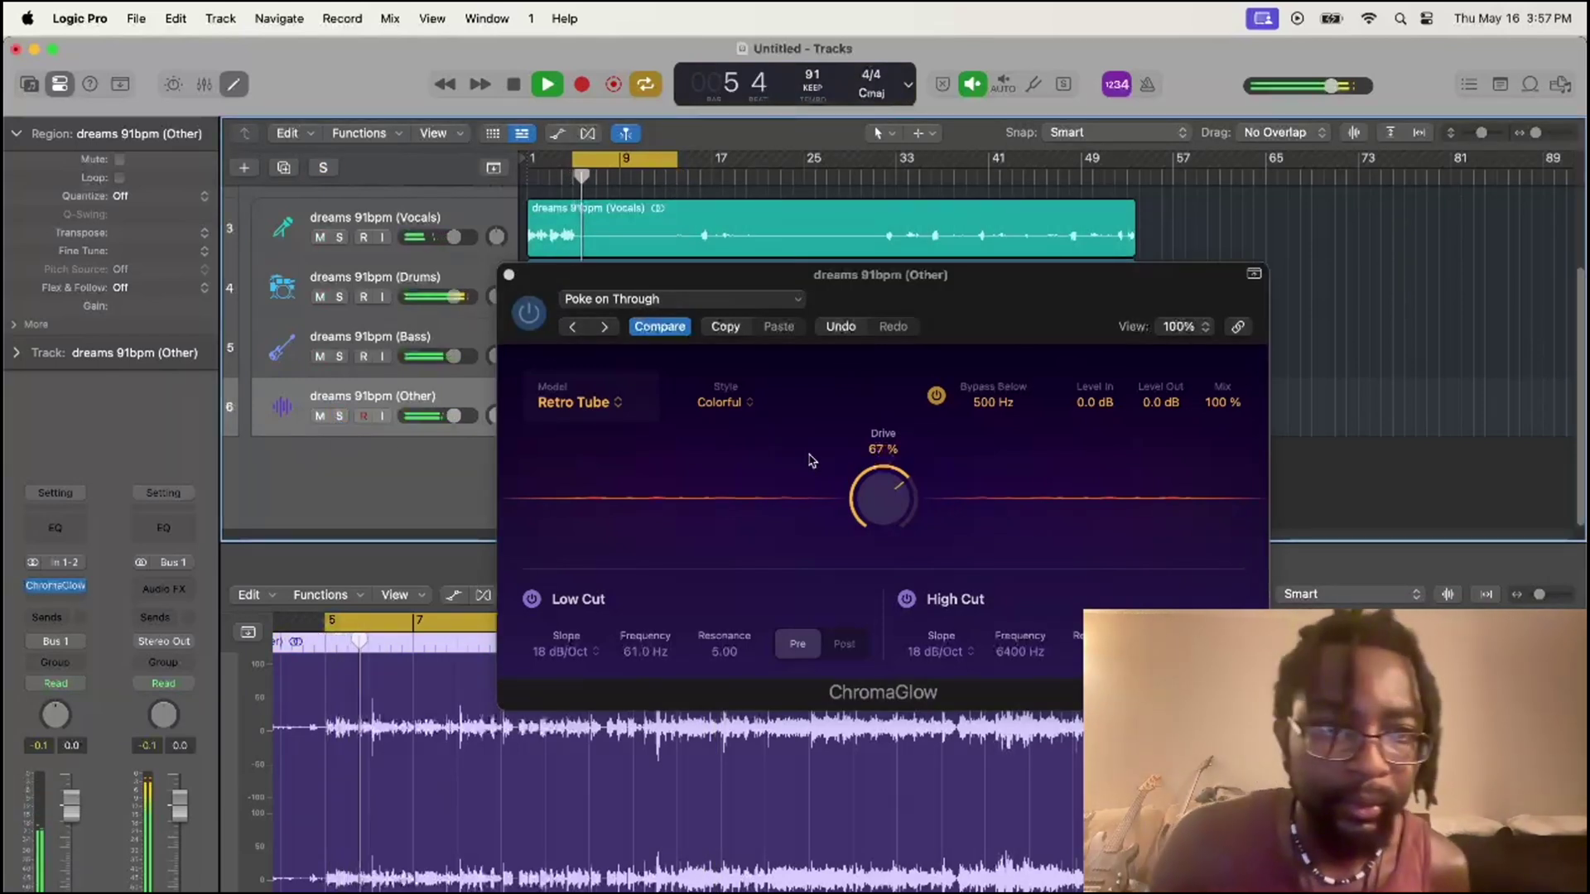
{"action": "left_click", "coordinate": [530, 314]}
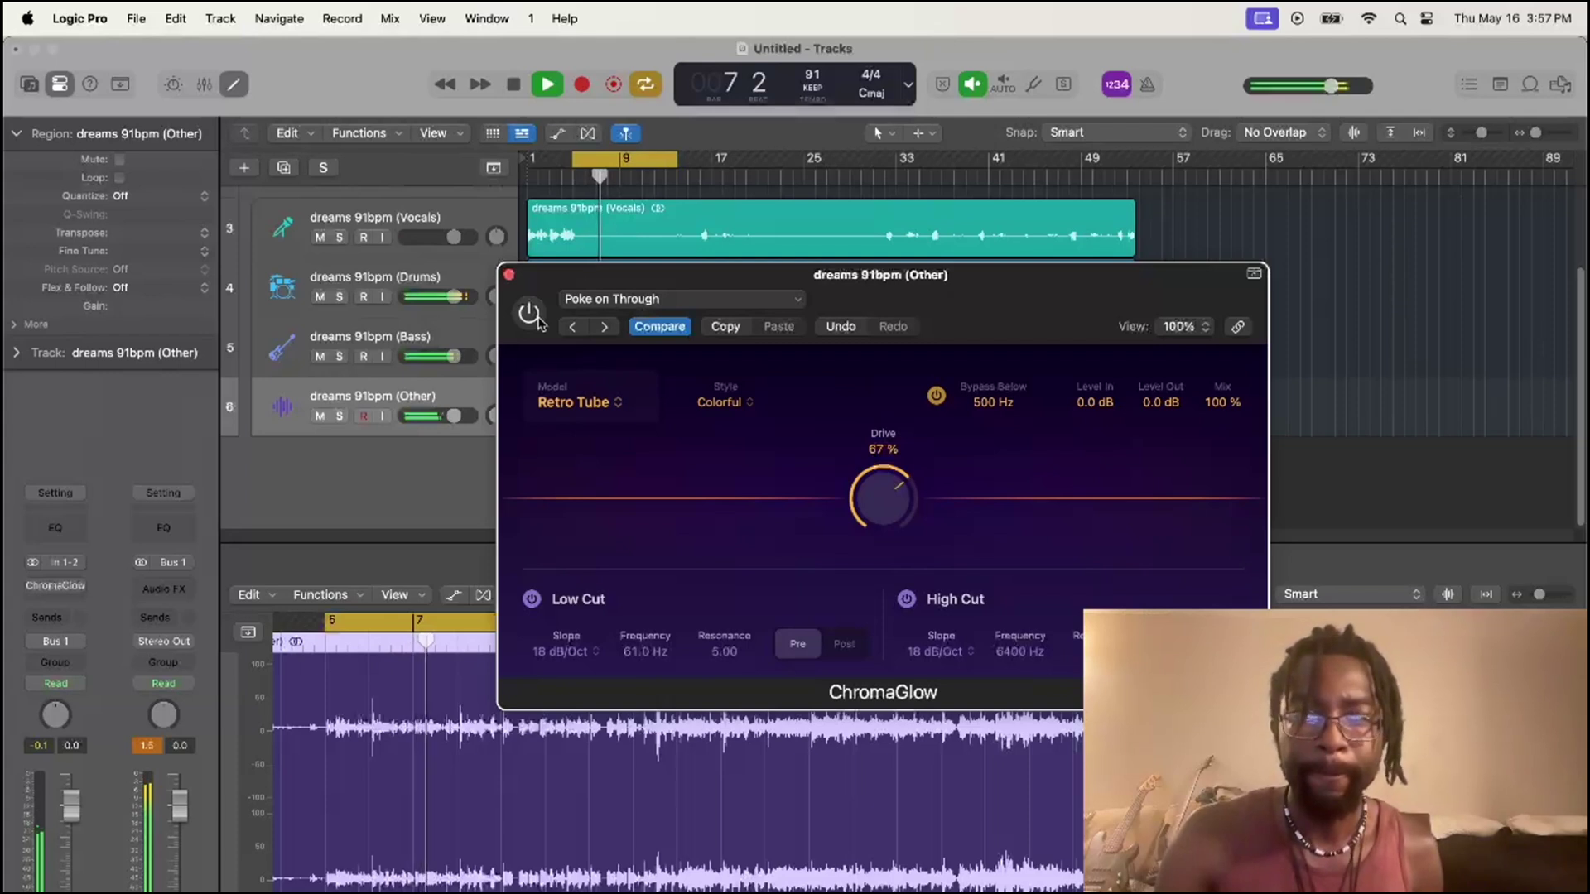
{"action": "left_click", "coordinate": [534, 318]}
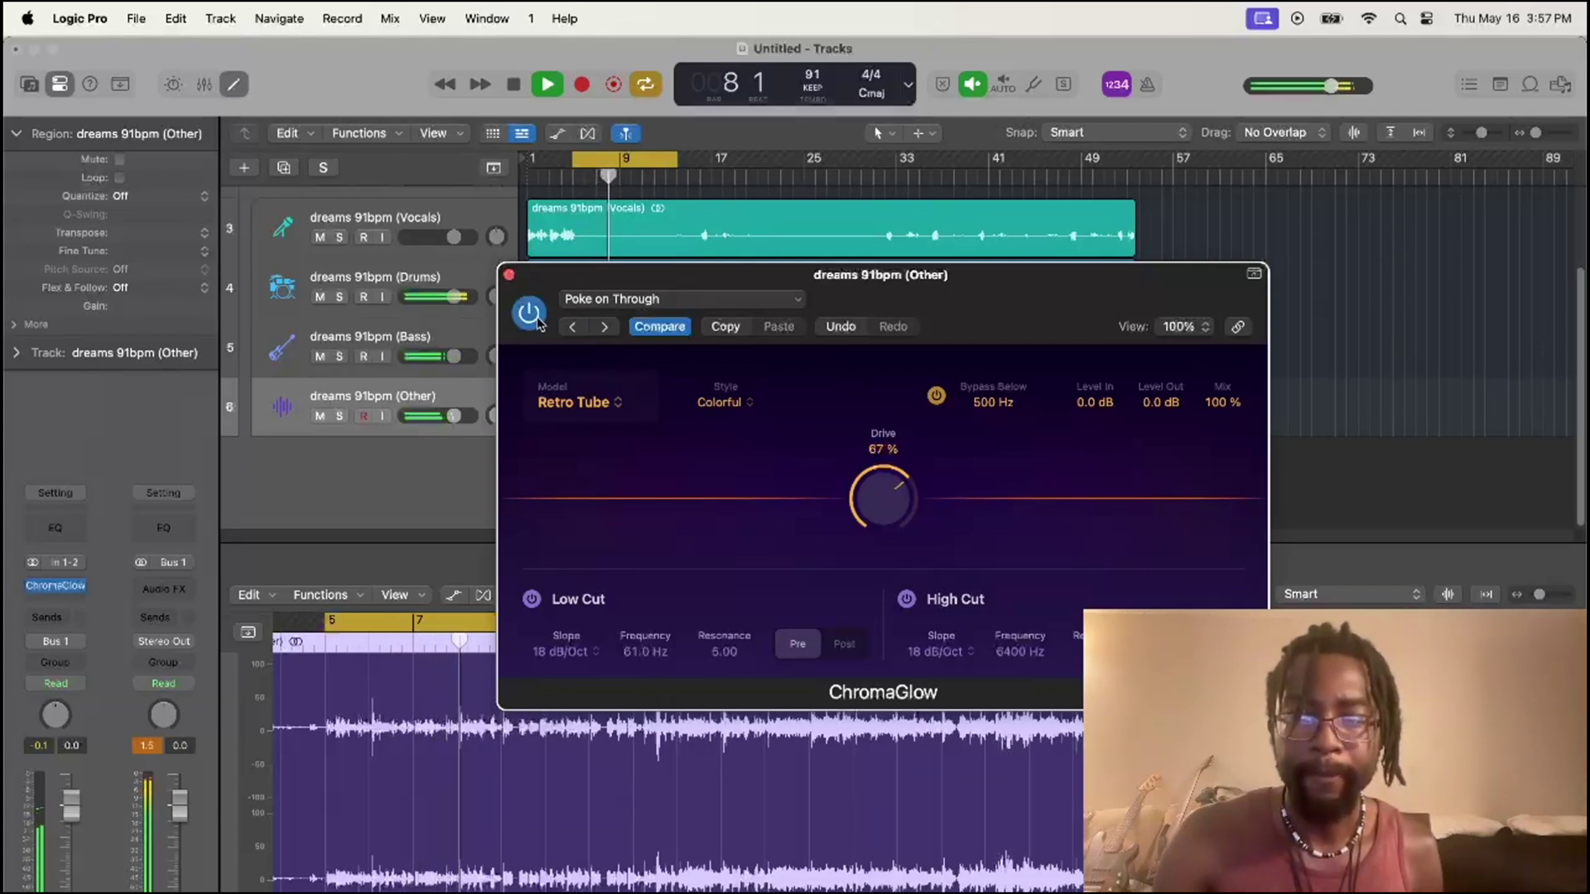
Step: Set the Poke on Through drive to 88 %, and try the Presence preset from the Keys category with squeeze at 24 %
{"action": "left_click_drag", "start_coordinate": [883, 497], "coordinate": [909, 391]}
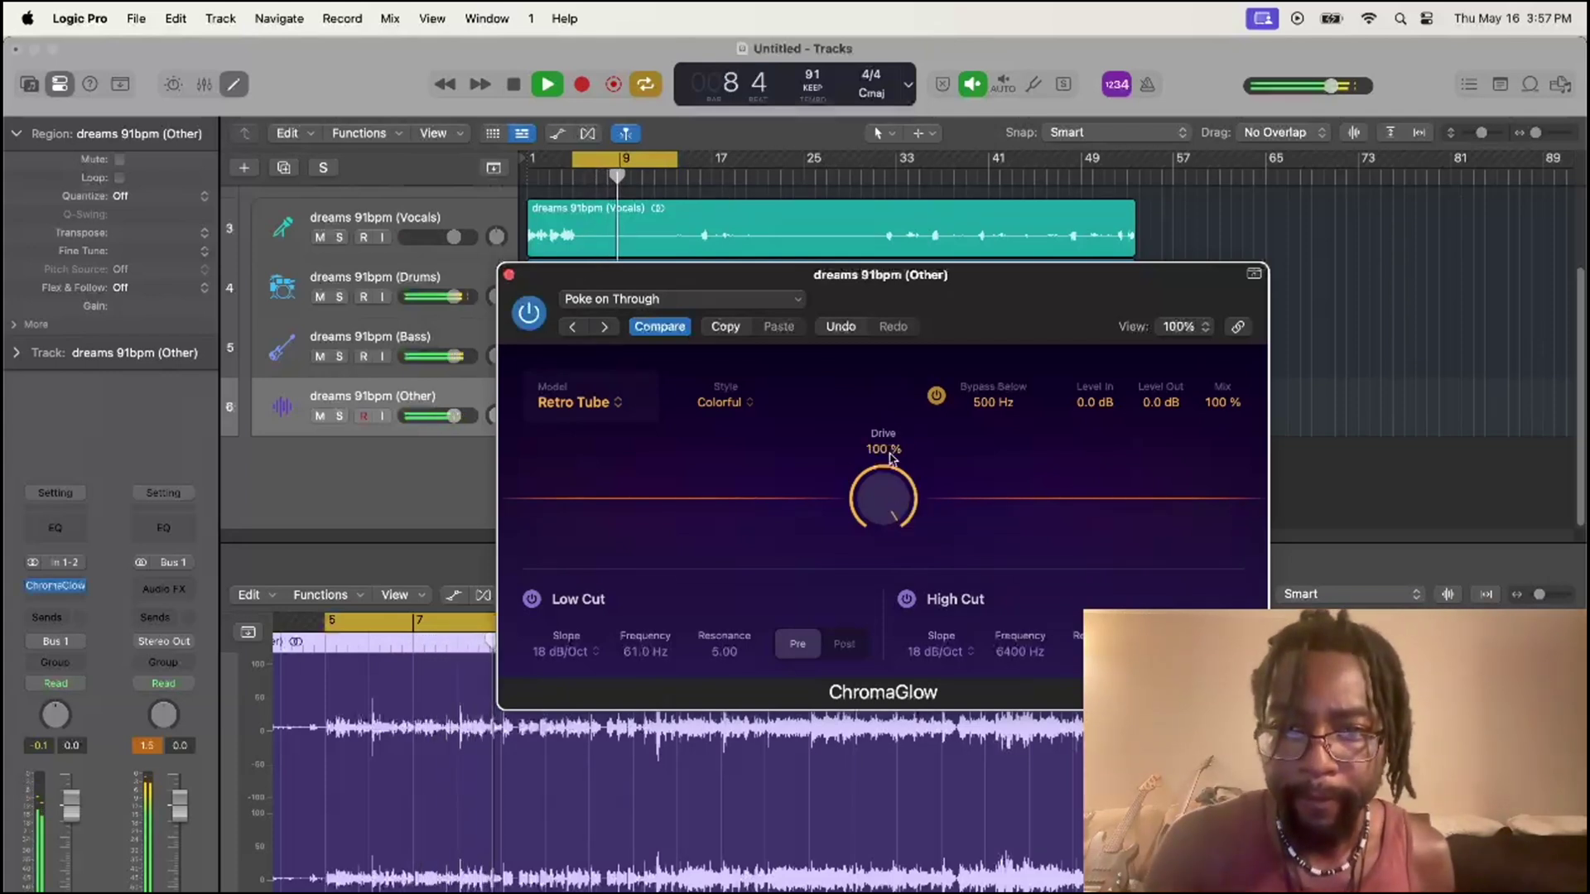
{"action": "left_click_drag", "start_coordinate": [888, 475], "coordinate": [890, 518]}
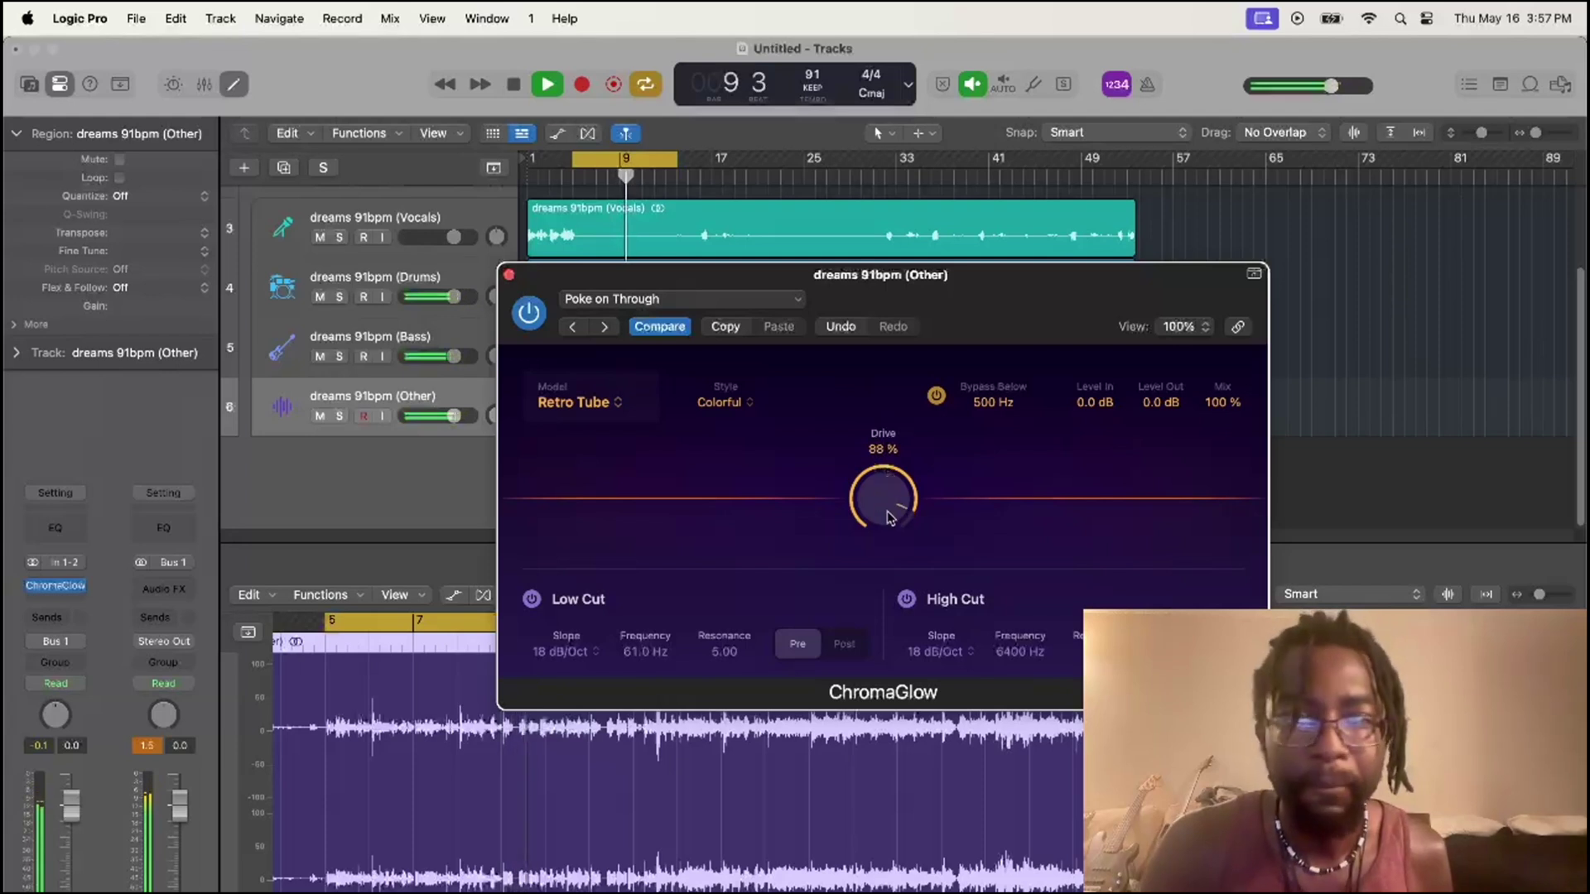
{"action": "left_click", "coordinate": [680, 299]}
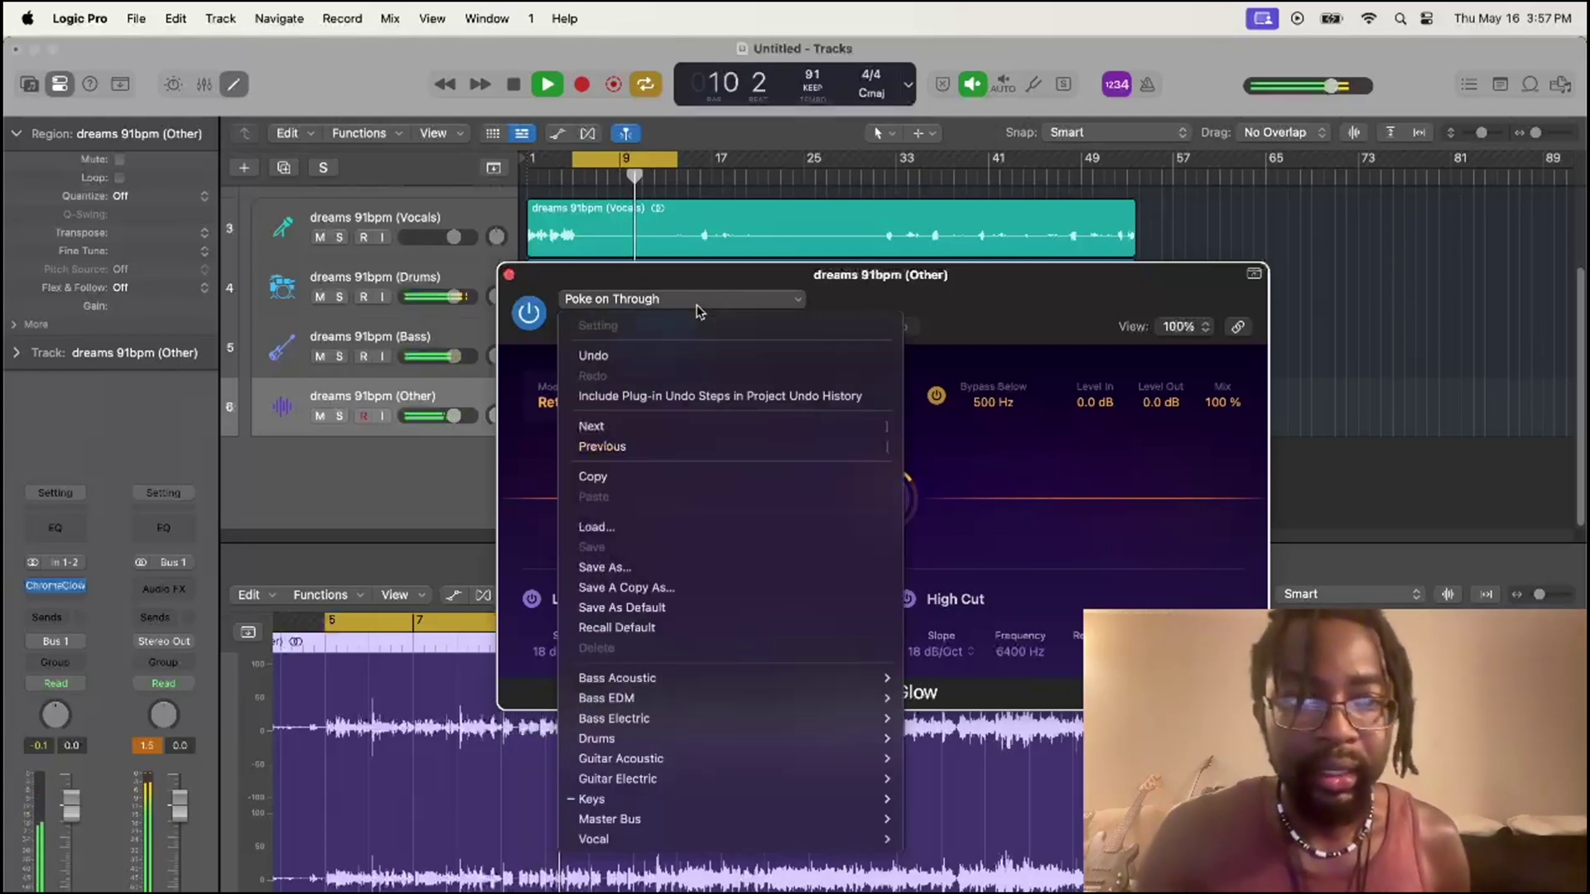
{"action": "mouse_move", "coordinate": [720, 799]}
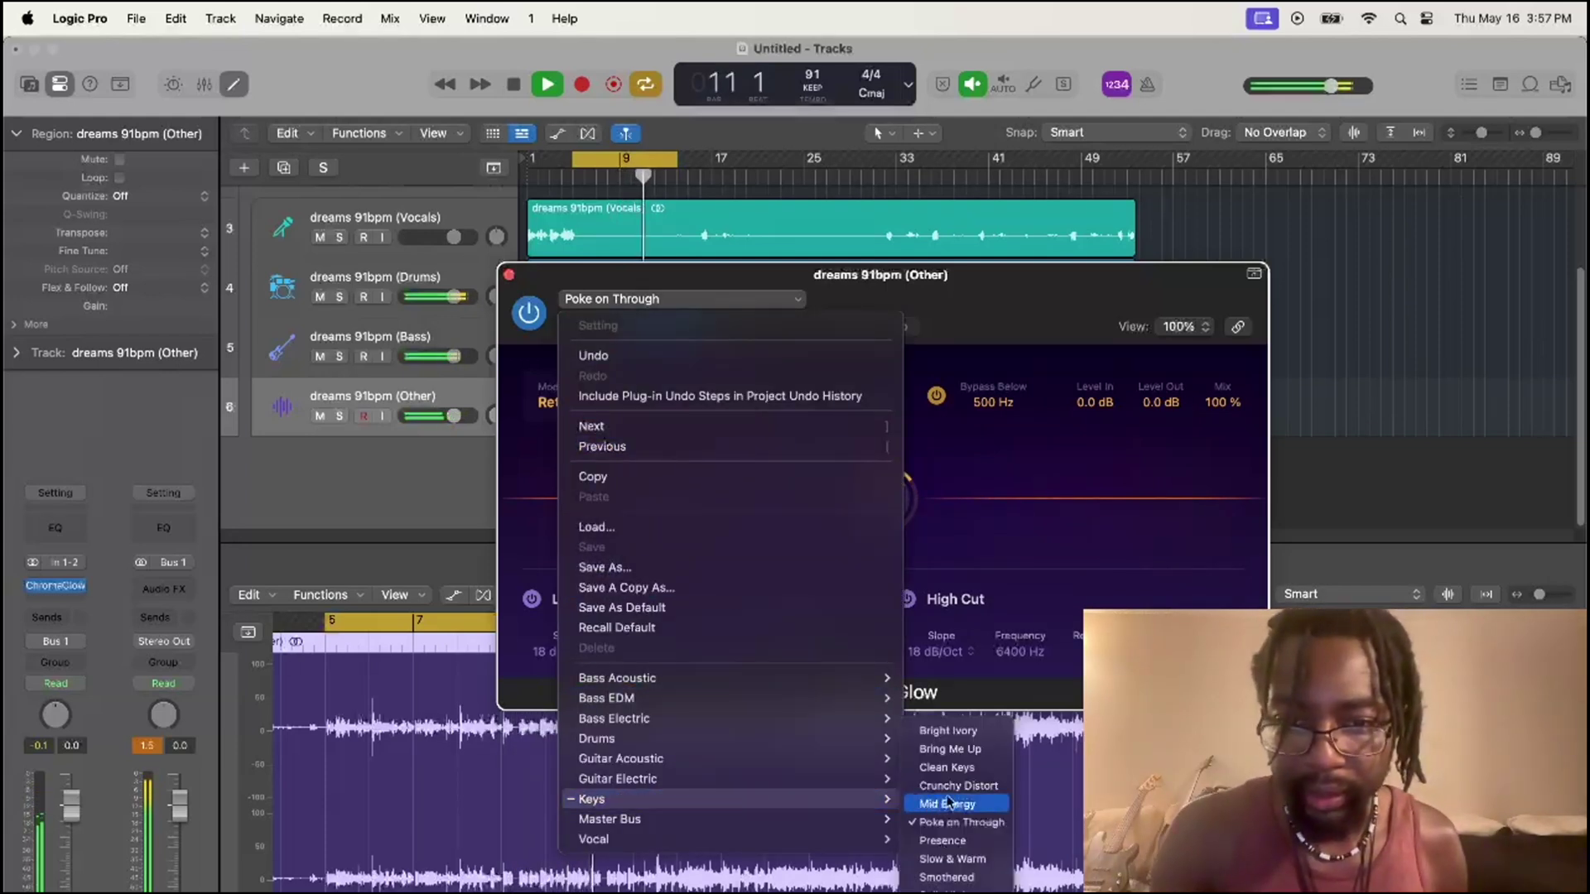
{"action": "left_click", "coordinate": [944, 841]}
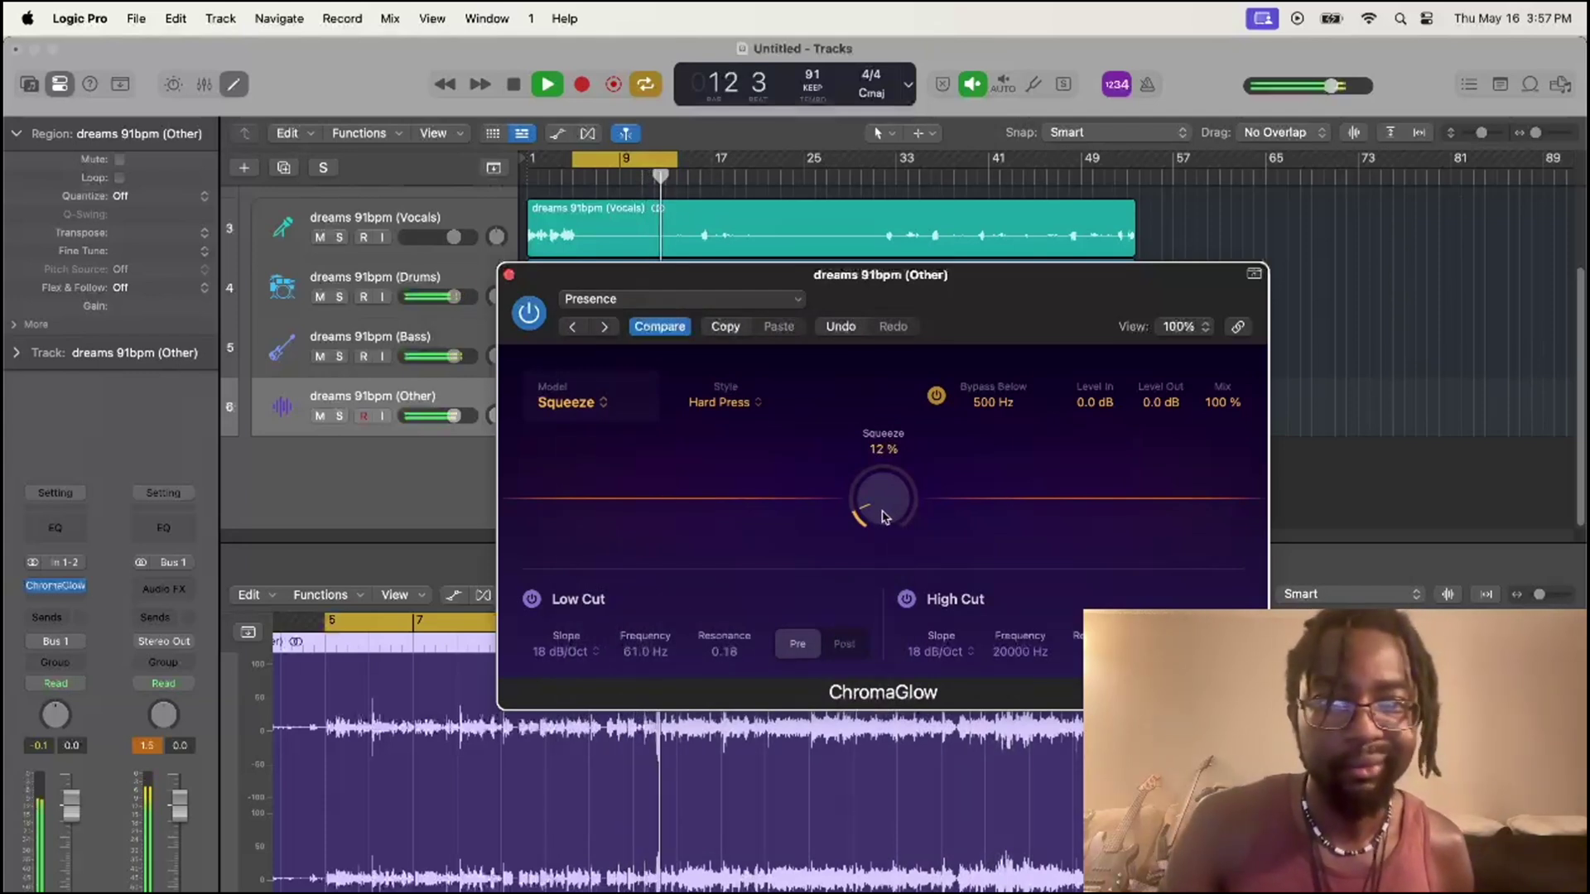
{"action": "left_click_drag", "start_coordinate": [884, 518], "coordinate": [886, 468]}
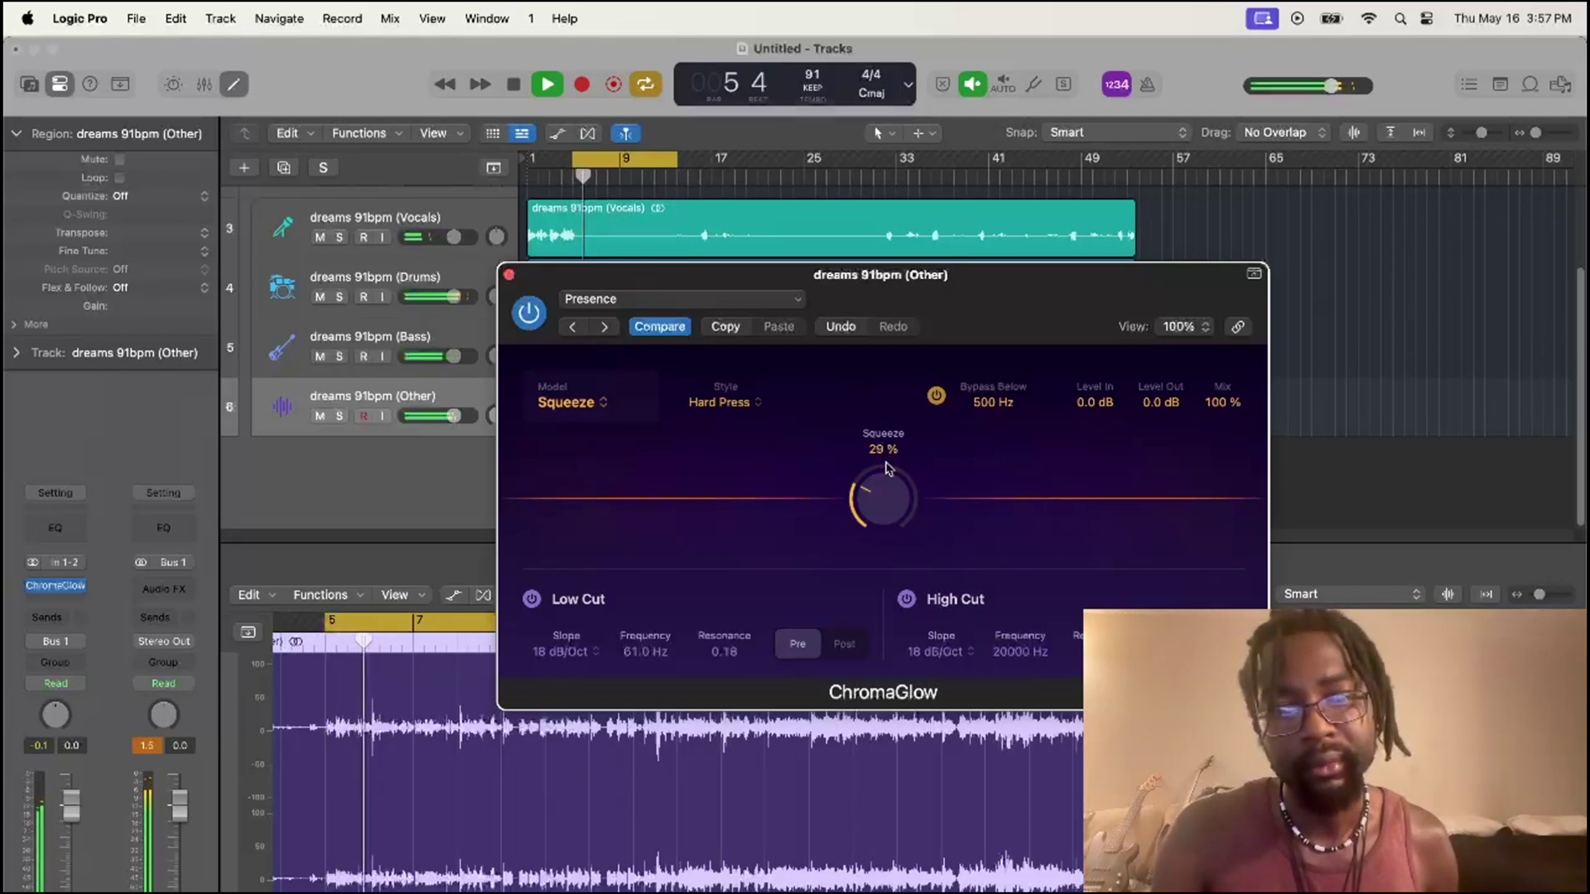
{"action": "left_click_drag", "start_coordinate": [886, 468], "coordinate": [883, 485]}
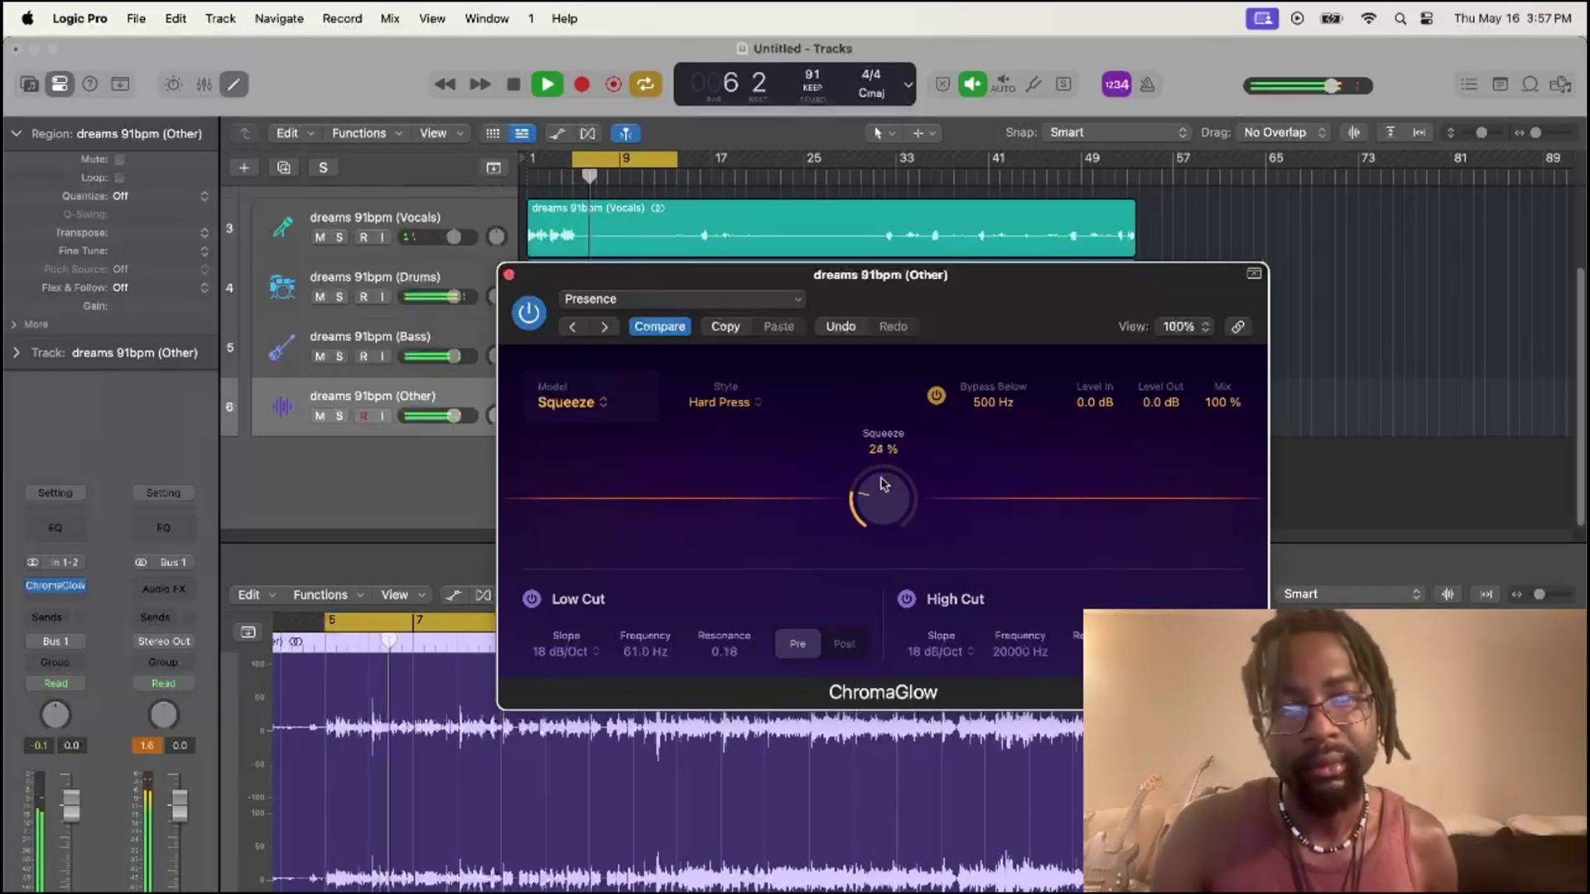
Step: Load the Clean Keys preset in ChromaGlow again and raise the drive to 55 %
{"action": "left_click", "coordinate": [684, 299]}
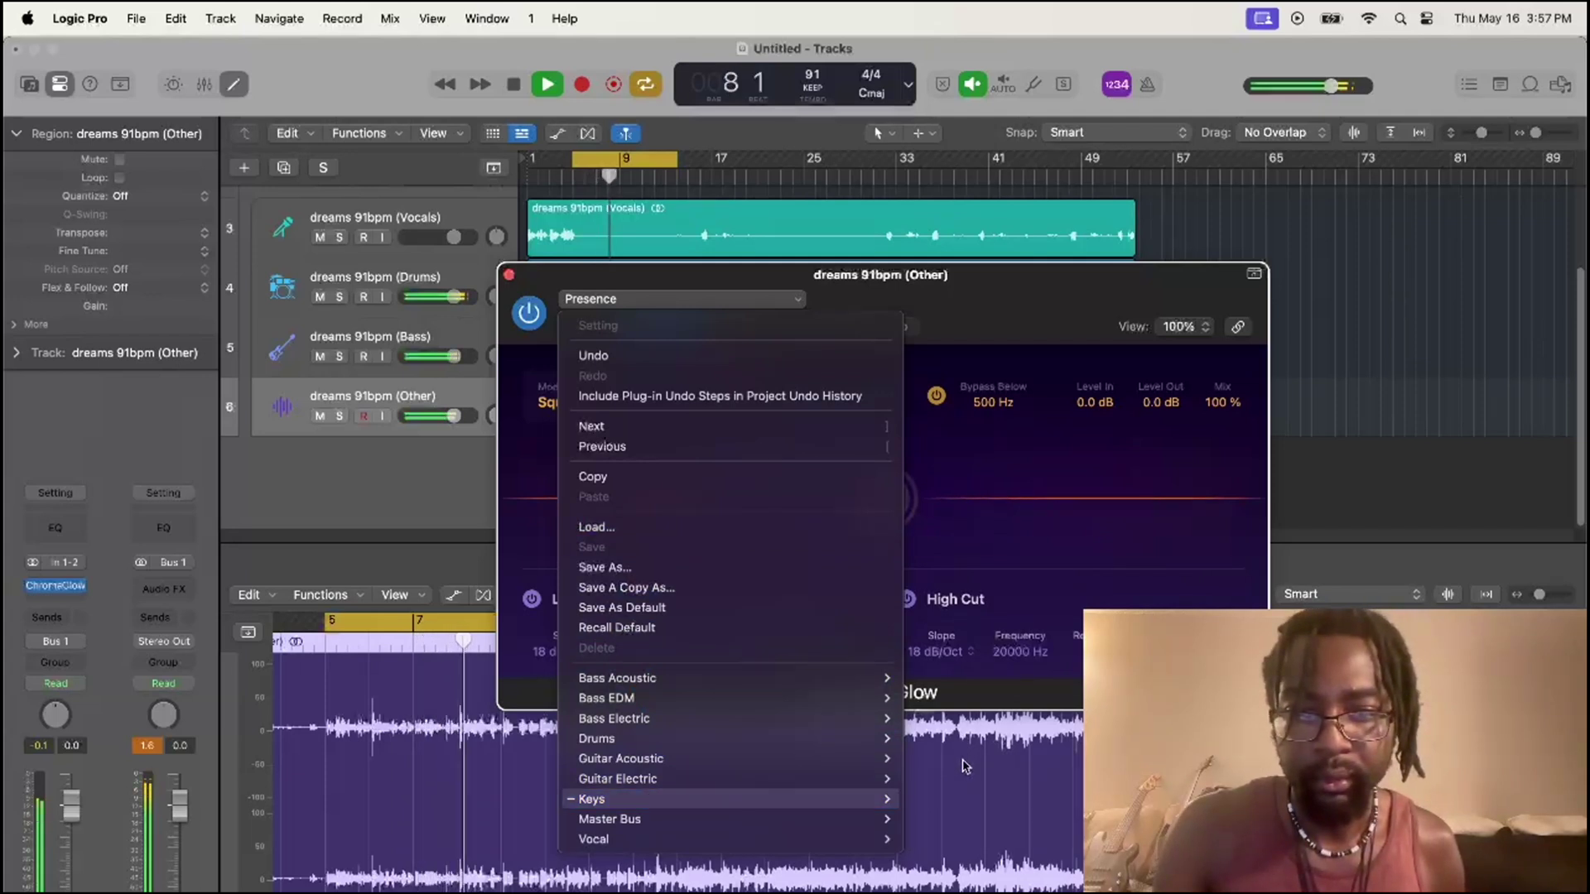
{"action": "left_click", "coordinate": [925, 680]}
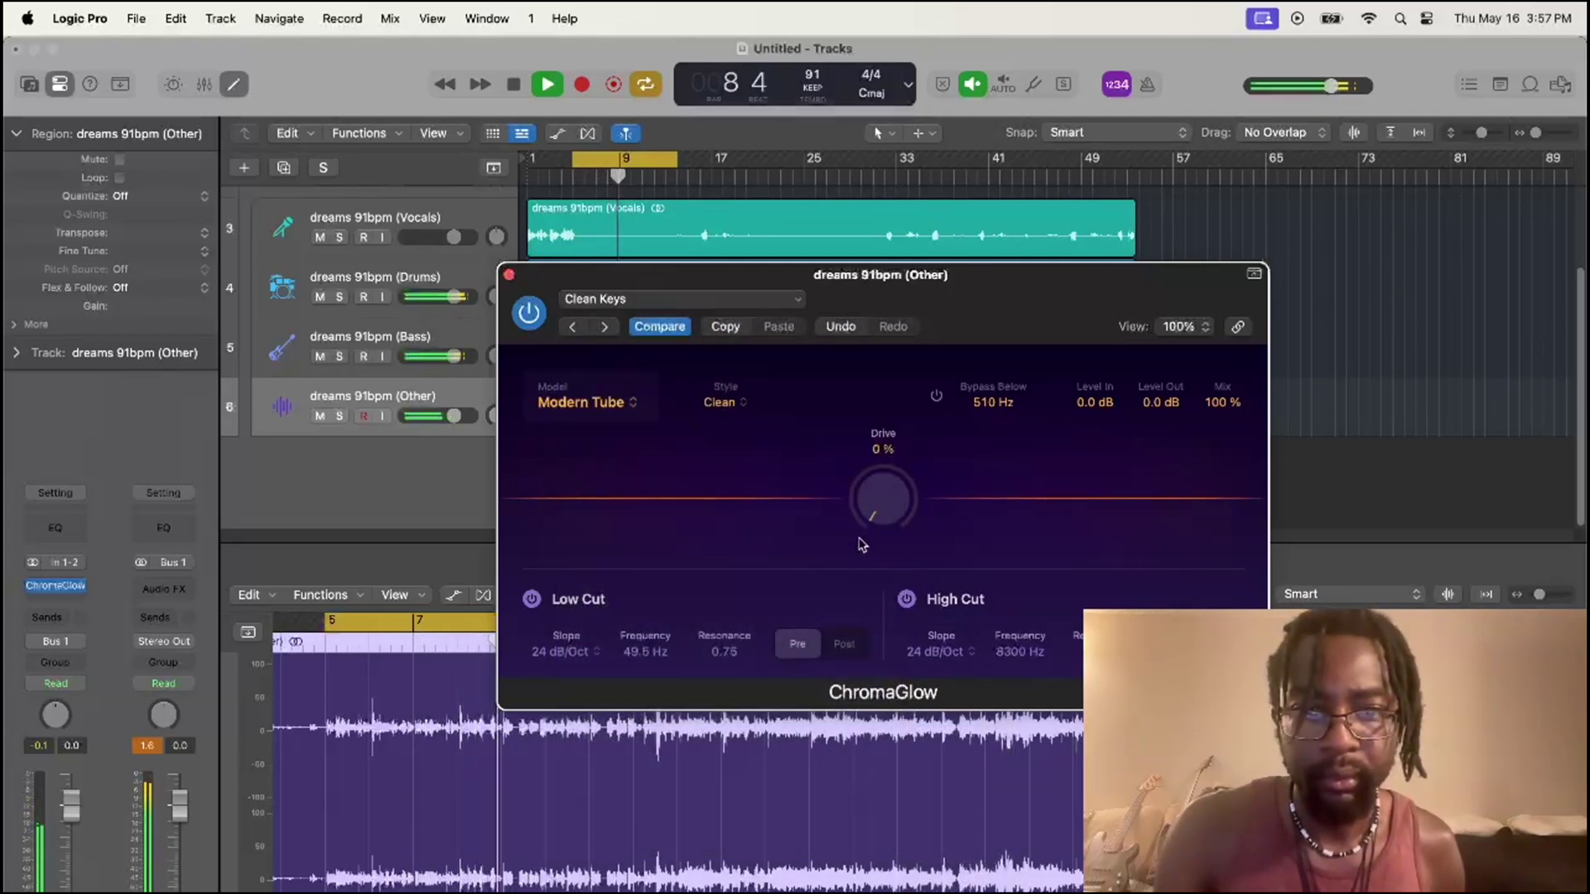
{"action": "left_click_drag", "start_coordinate": [878, 420], "coordinate": [940, 367]}
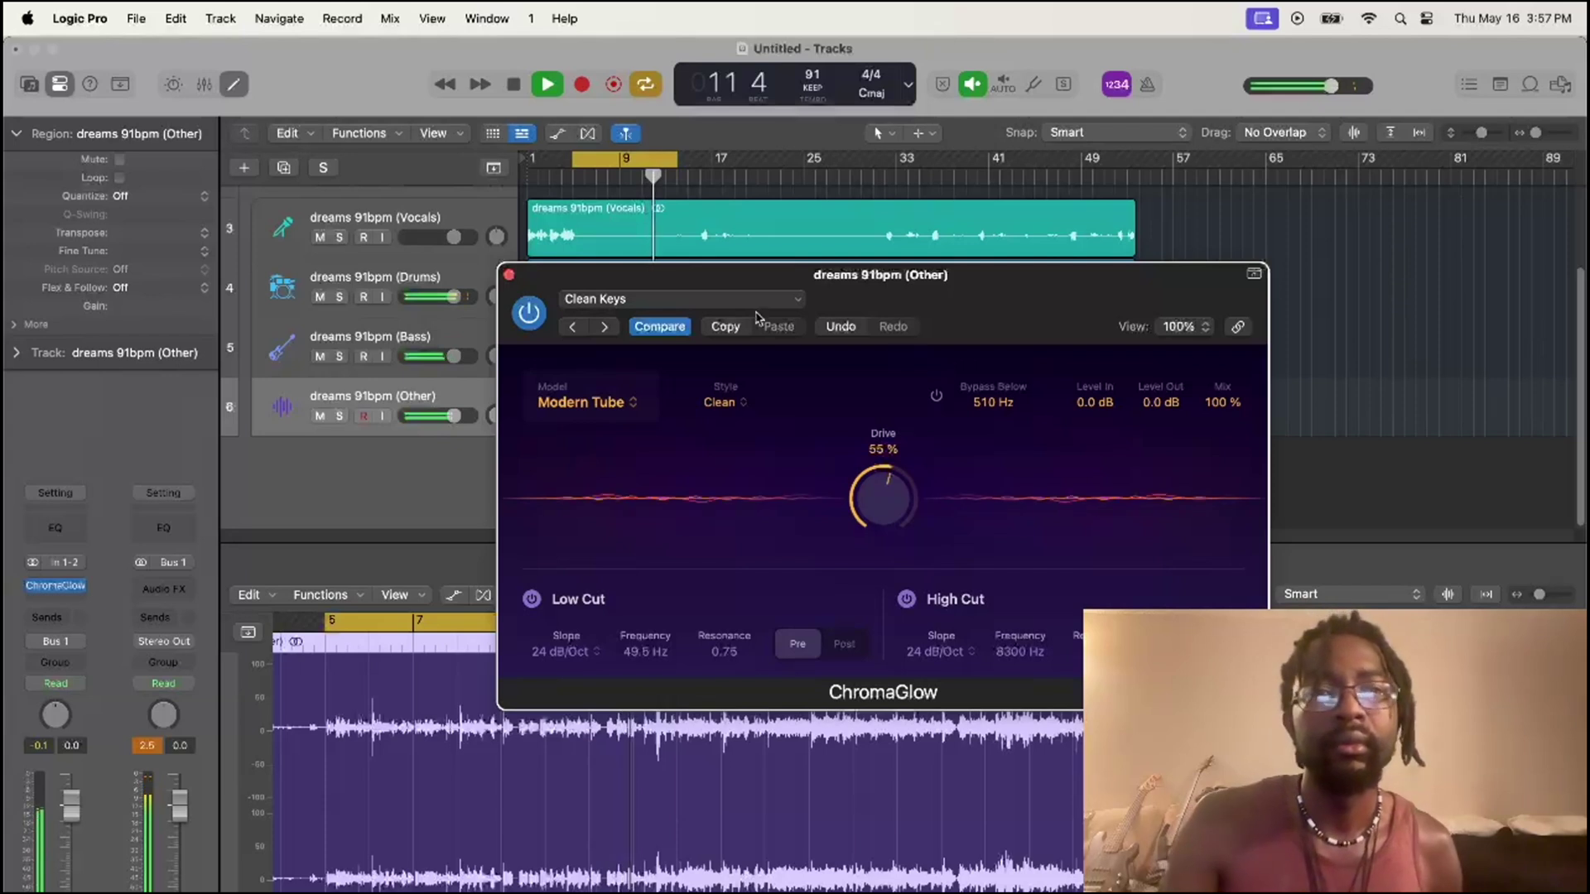
Step: Compare the mix with ChromaGlow bypassed and active, fine-tune the drive to 47 %, and close the plug-in window
{"action": "left_click", "coordinate": [517, 321]}
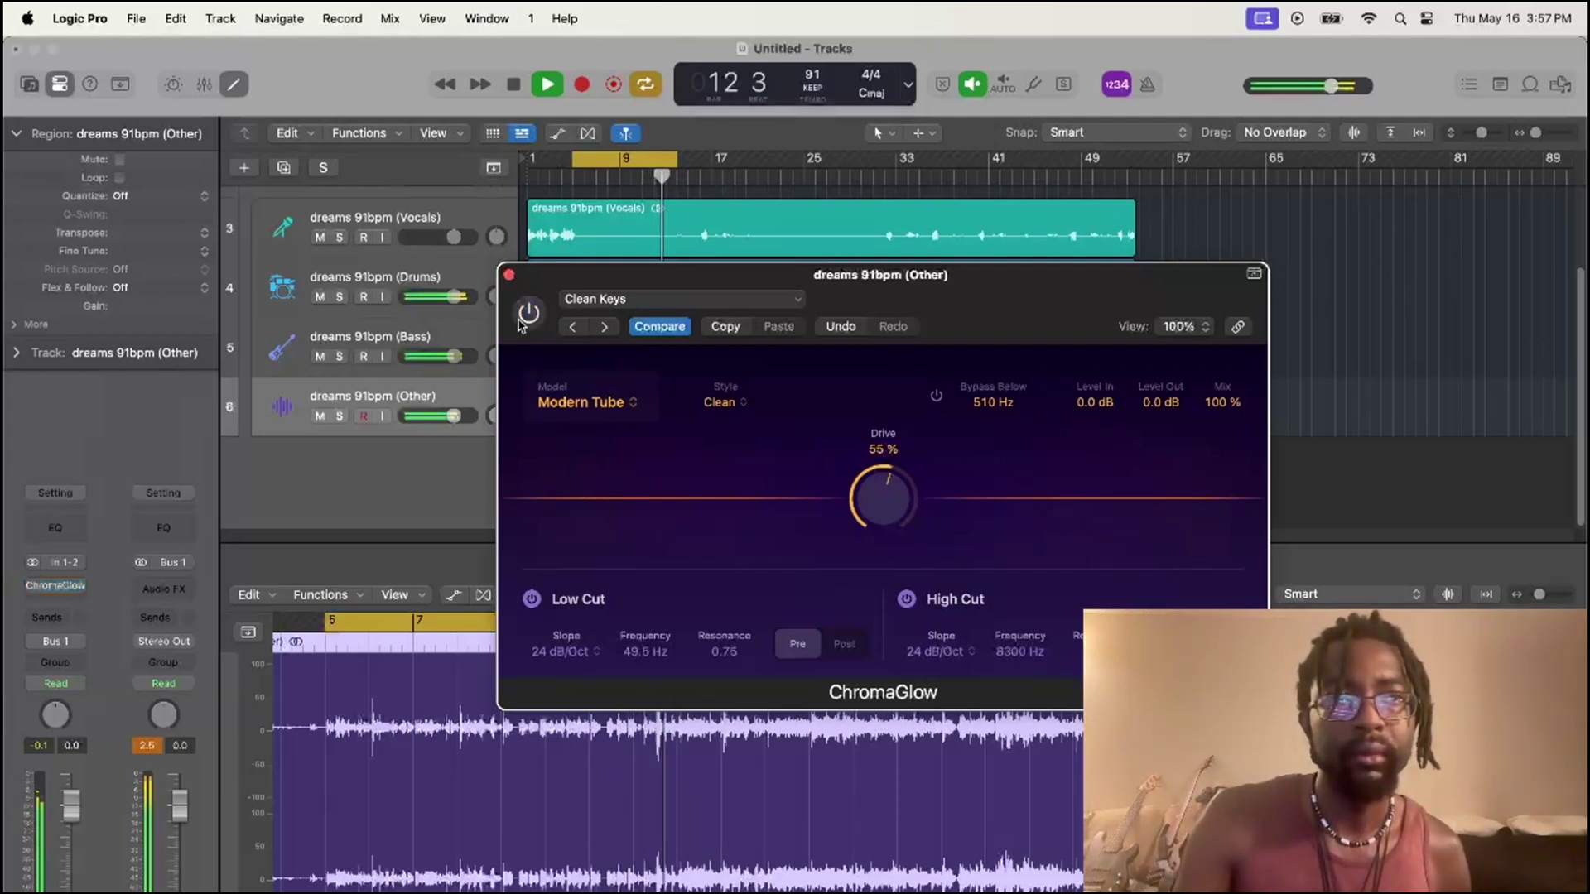
{"action": "left_click", "coordinate": [524, 322]}
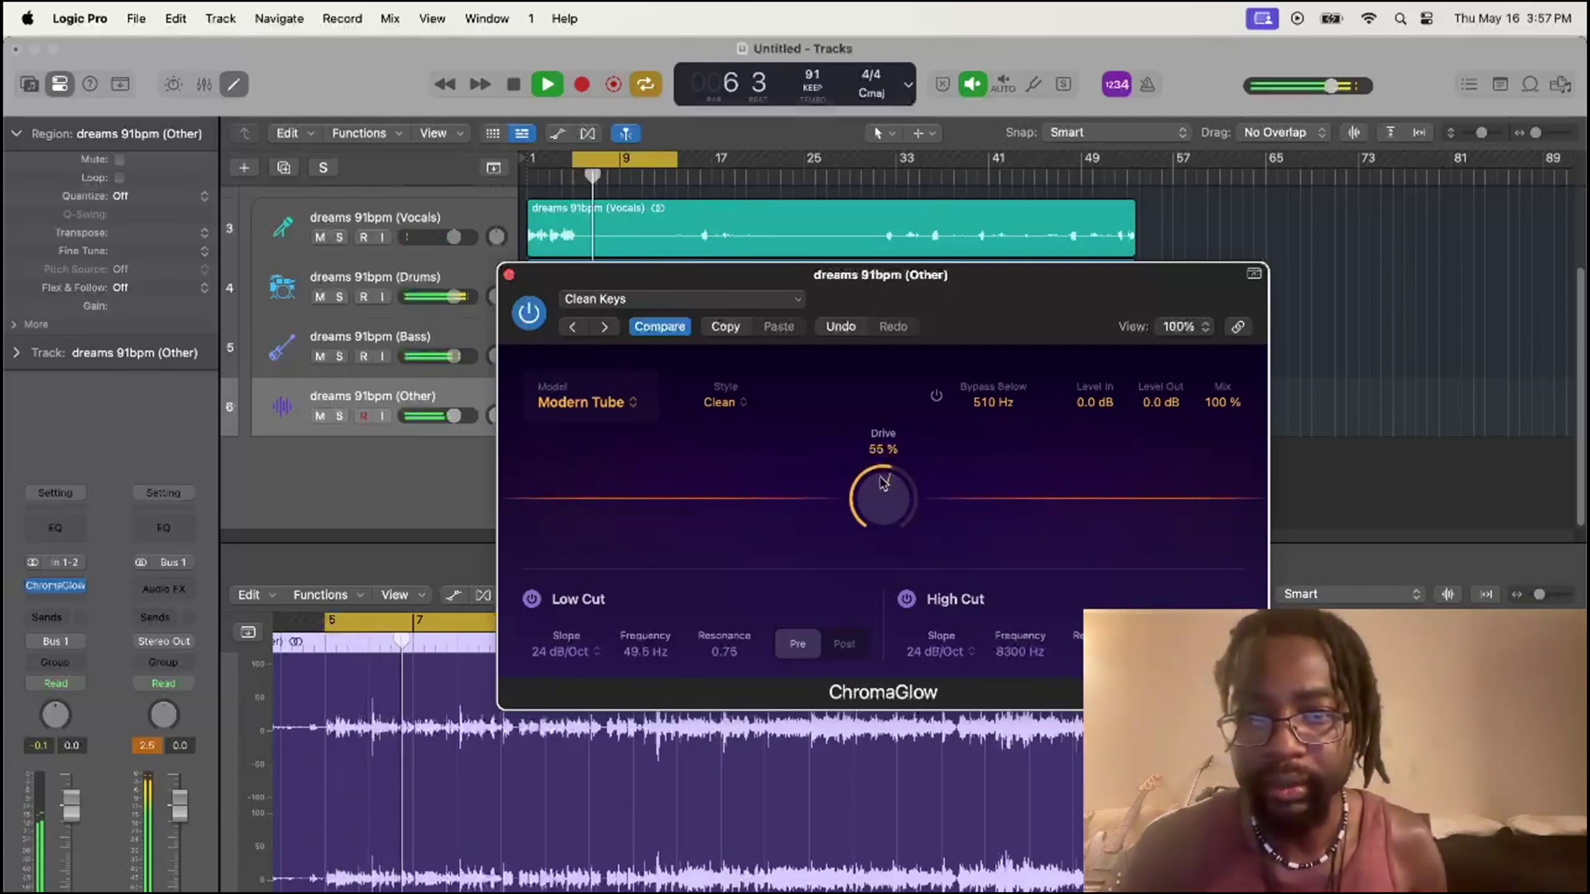
{"action": "left_click_drag", "start_coordinate": [884, 484], "coordinate": [881, 489]}
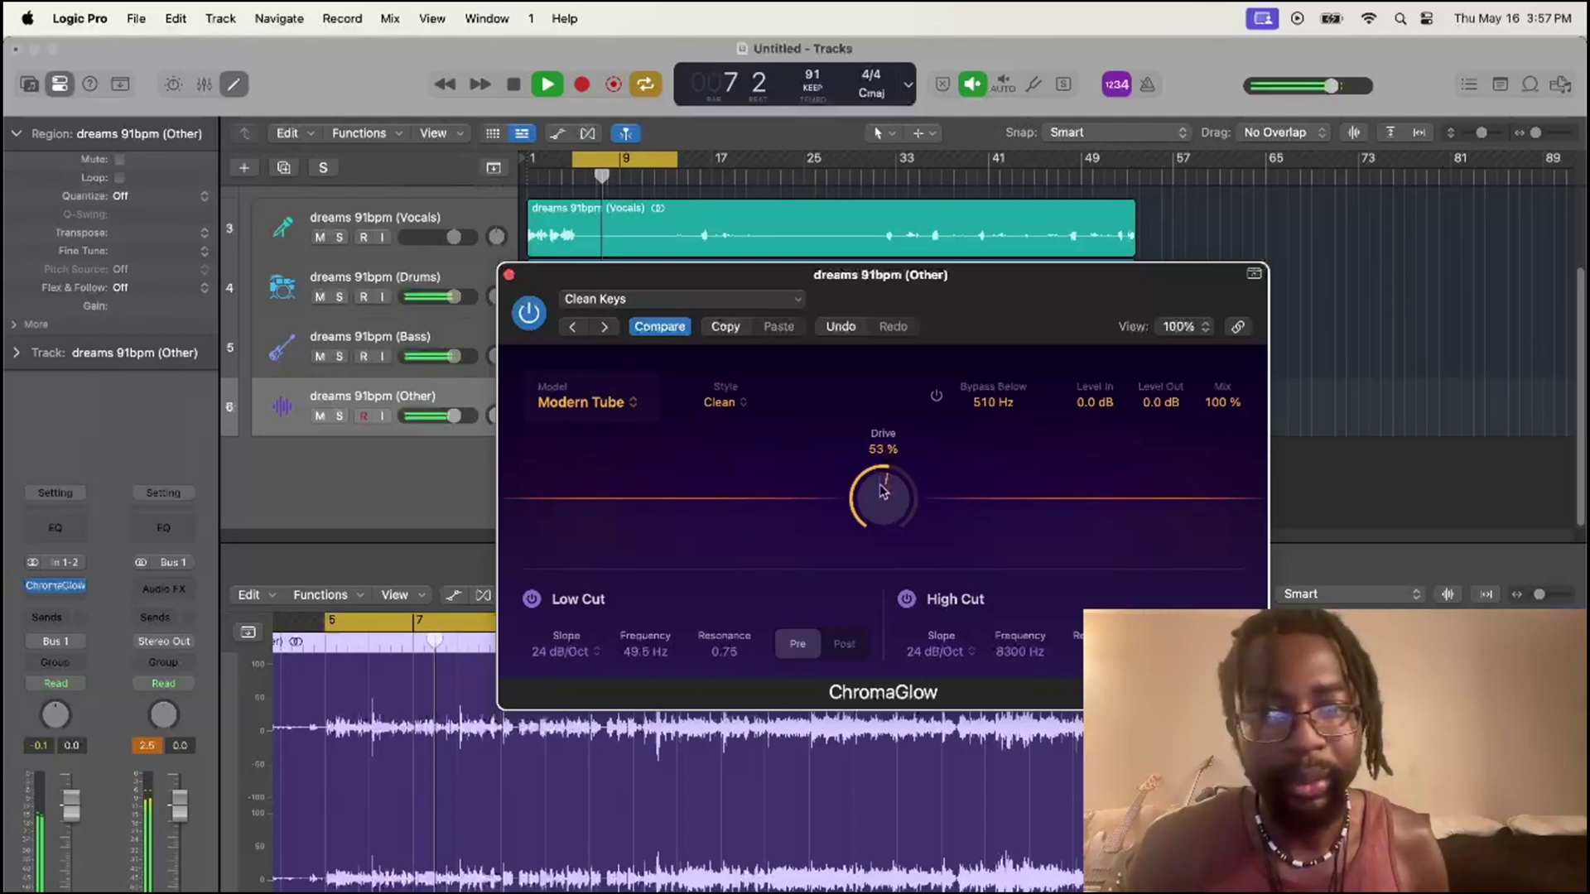
{"action": "left_click", "coordinate": [528, 323]}
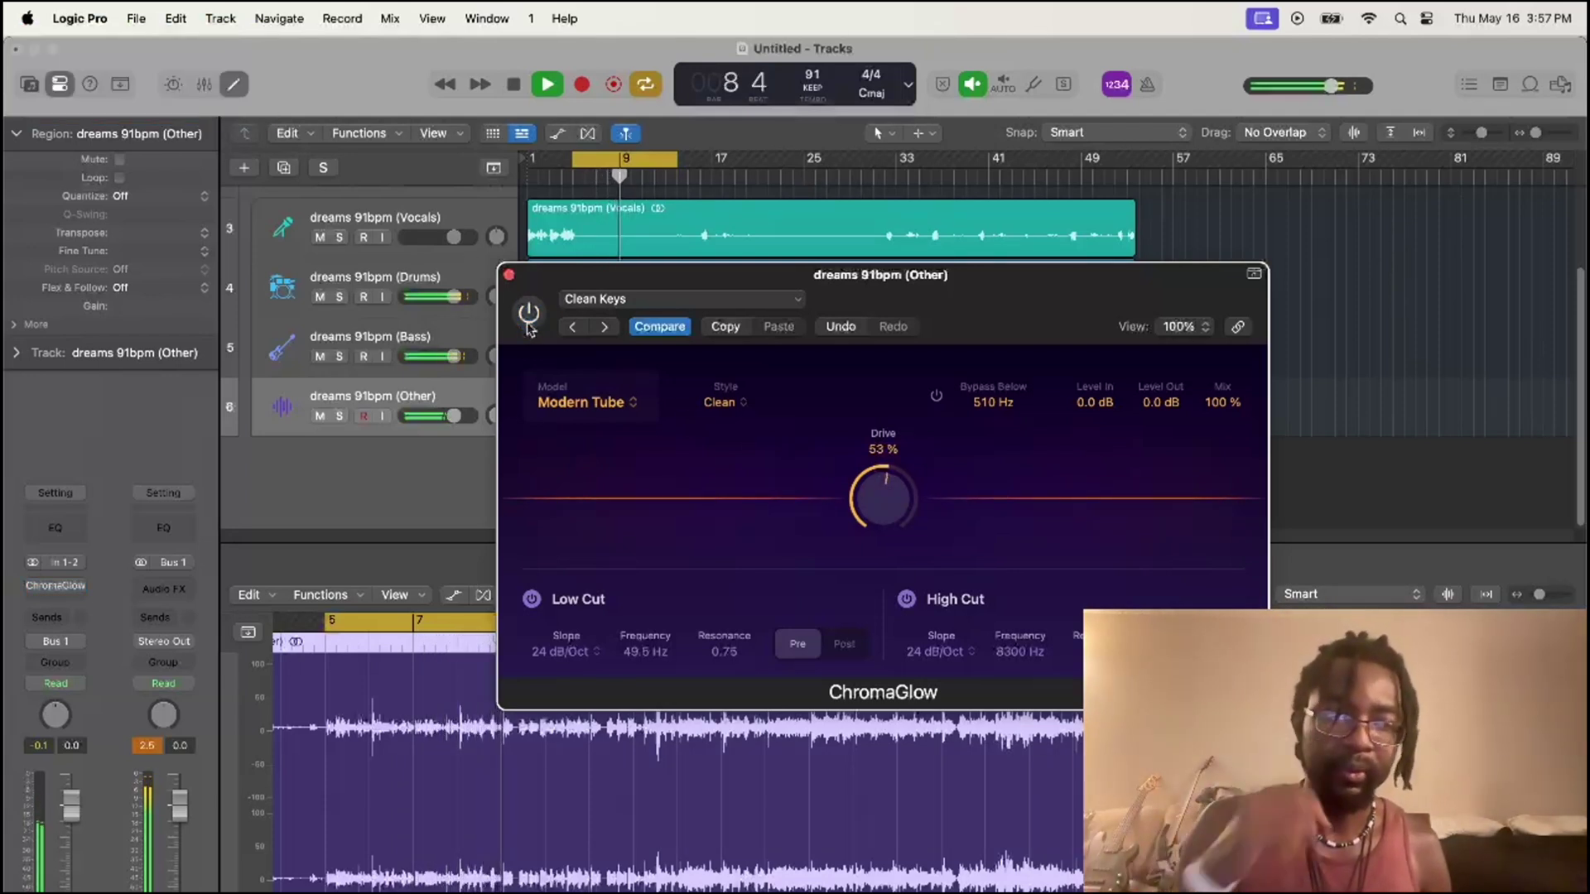
{"action": "left_click", "coordinate": [529, 323]}
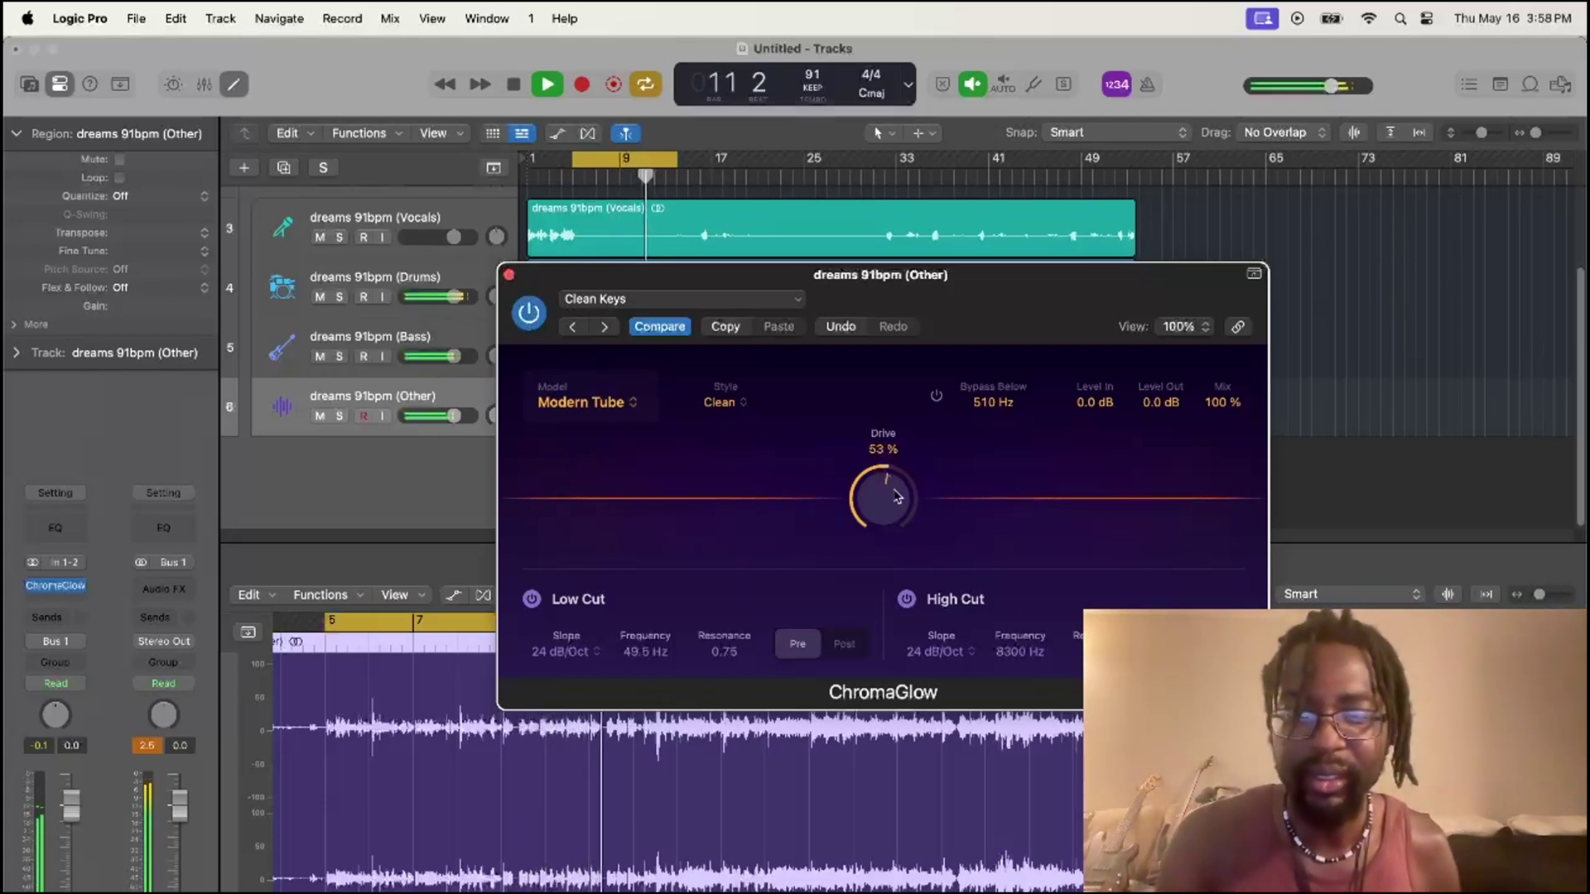
{"action": "left_click_drag", "start_coordinate": [889, 503], "coordinate": [889, 512]}
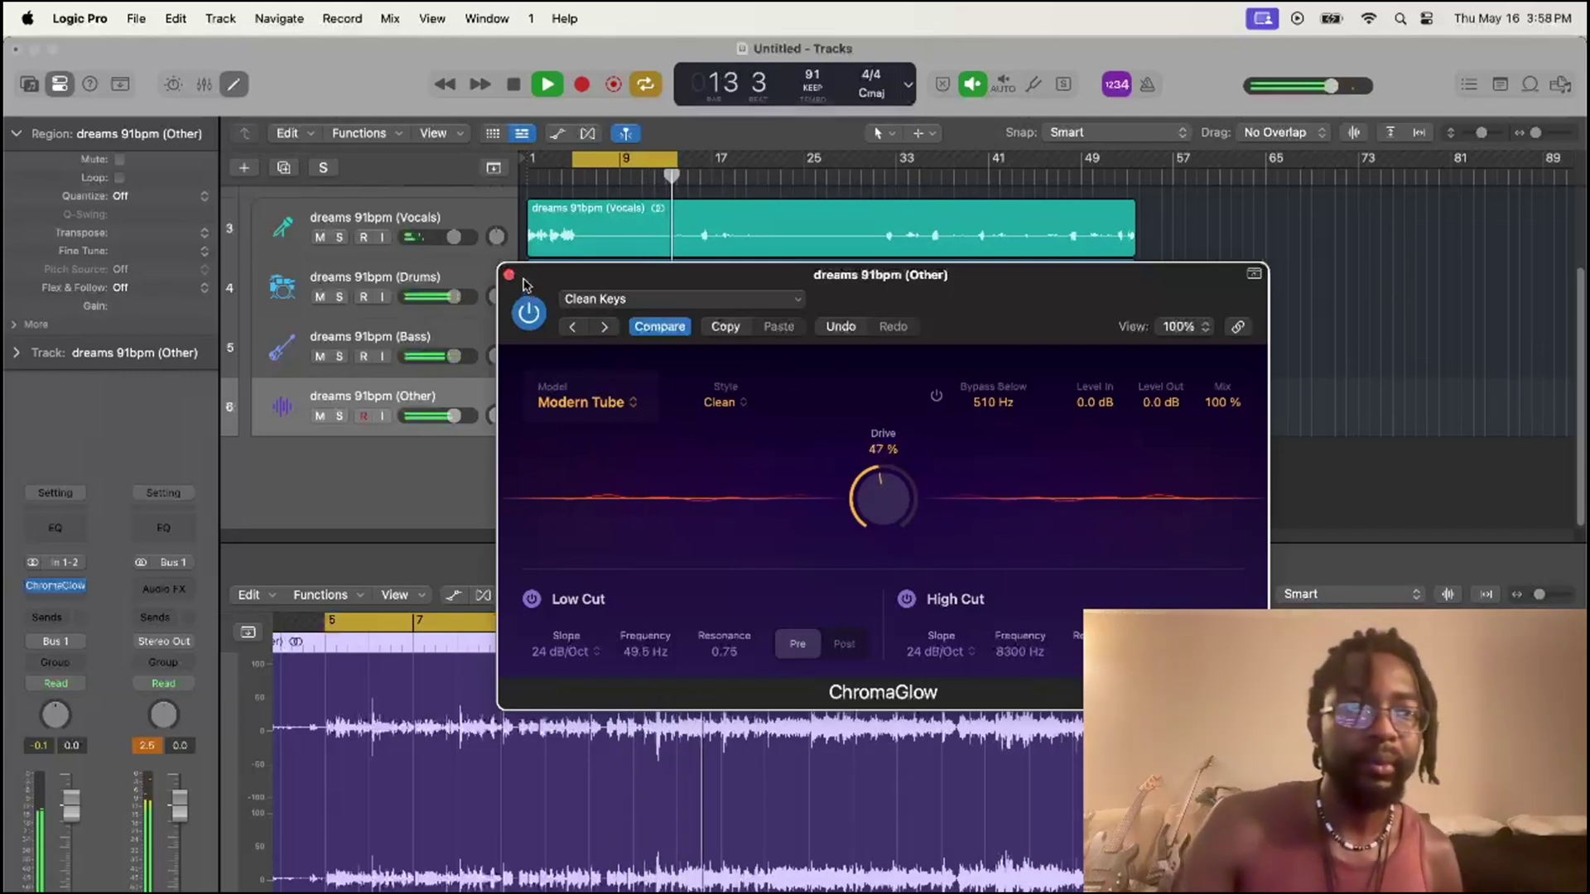
{"action": "key", "text": "super+w"}
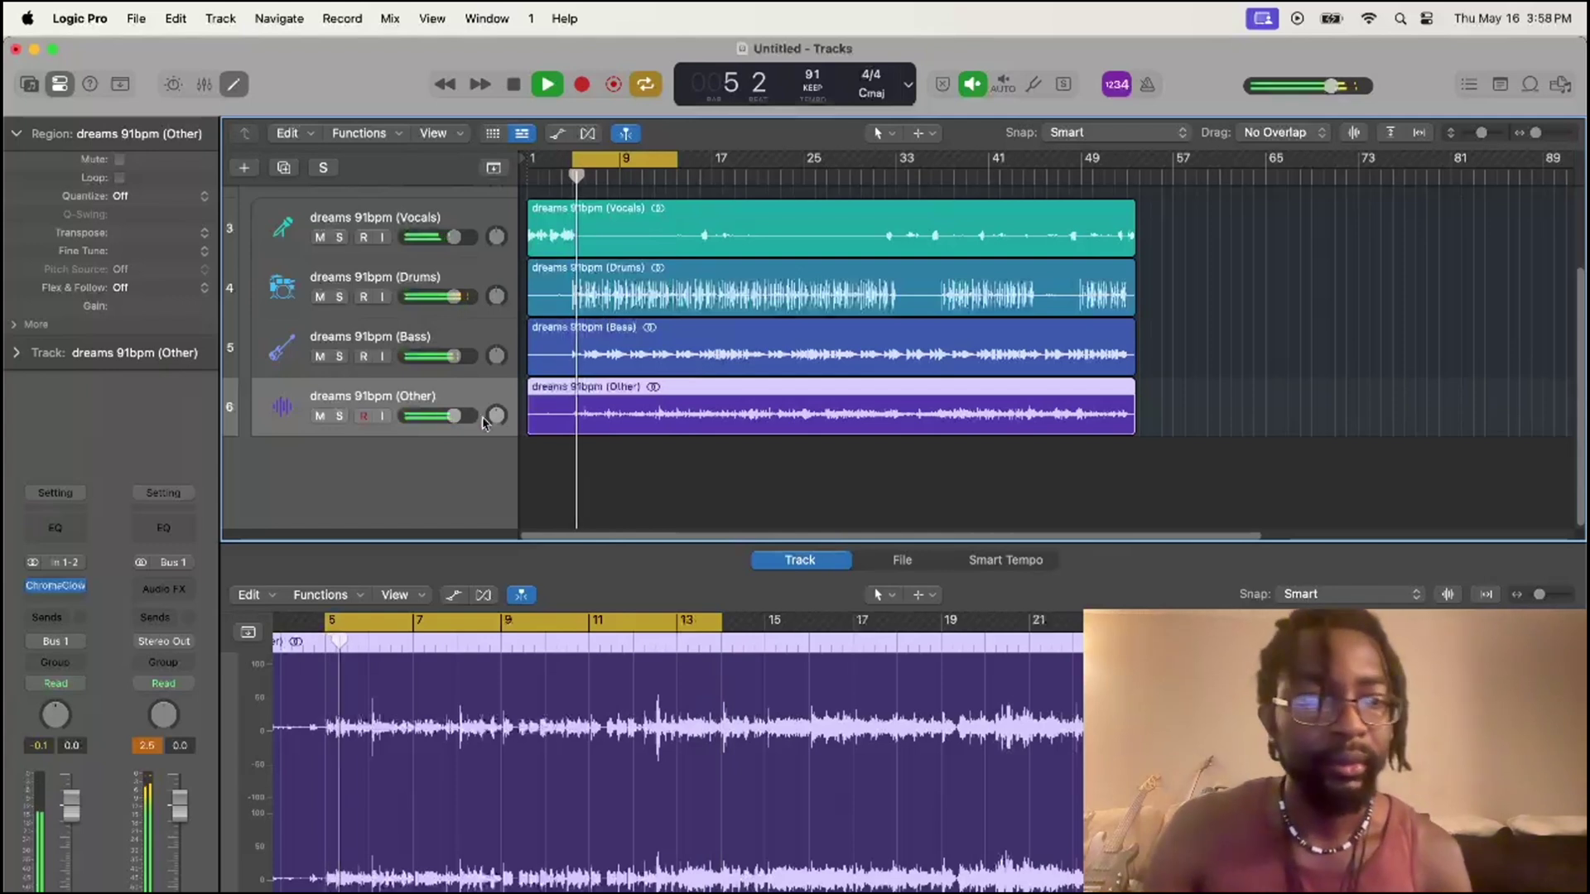
Step: Stop playback, extend the cycle range over the full length of the stem regions, and return the playhead to bar 1
{"action": "scroll", "coordinate": [670, 364], "scroll_direction": "up", "scroll_amount": 3}
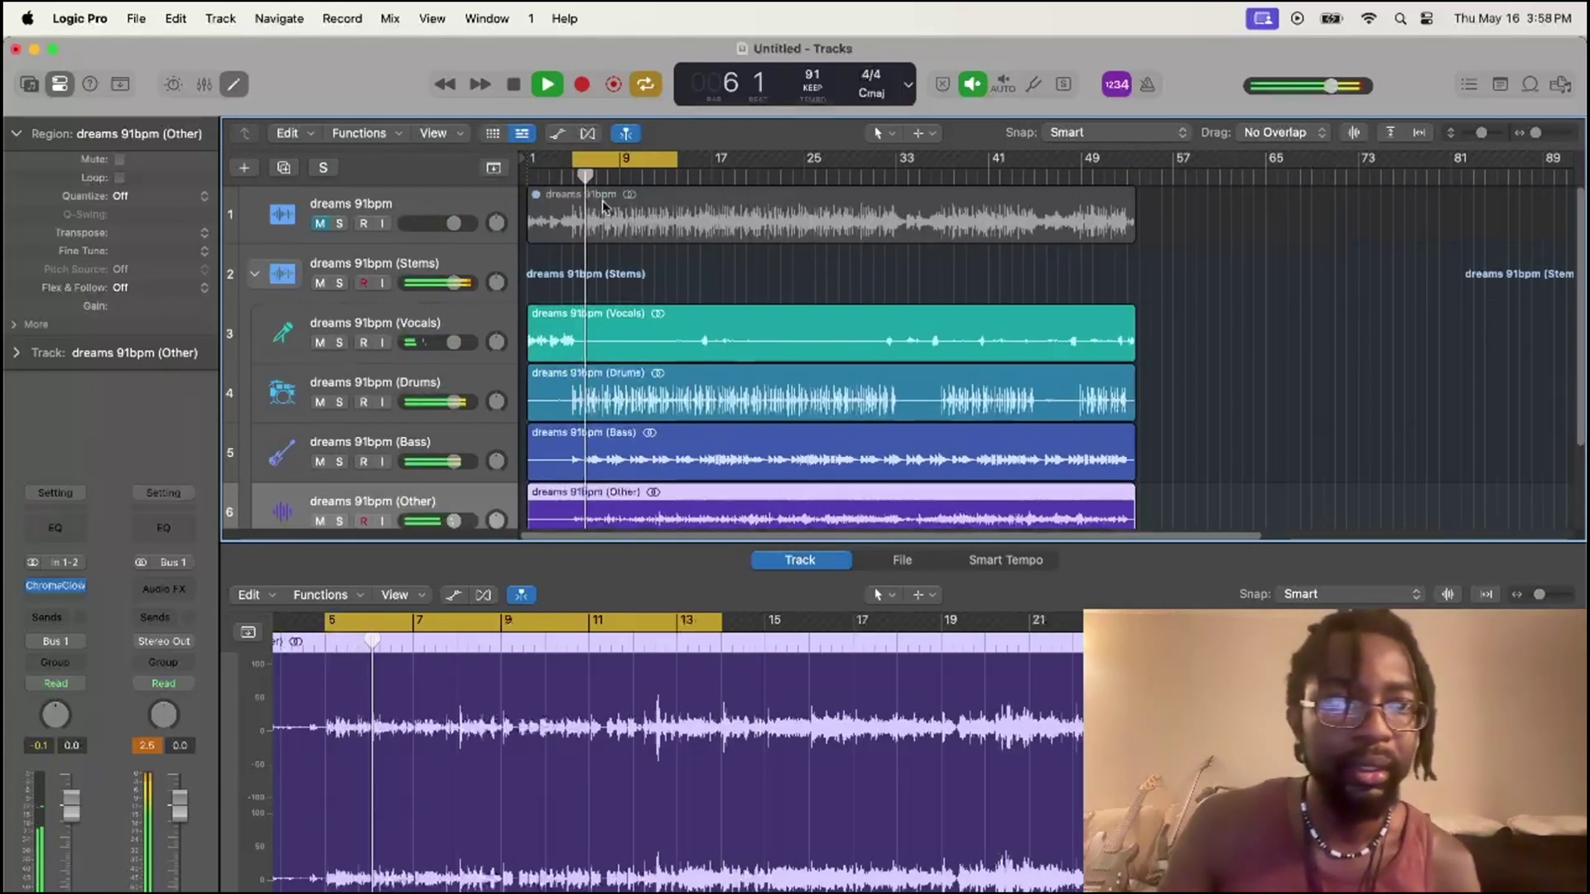
{"action": "left_click", "coordinate": [513, 85]}
{"action": "left_click_drag", "start_coordinate": [613, 159], "coordinate": [1128, 209]}
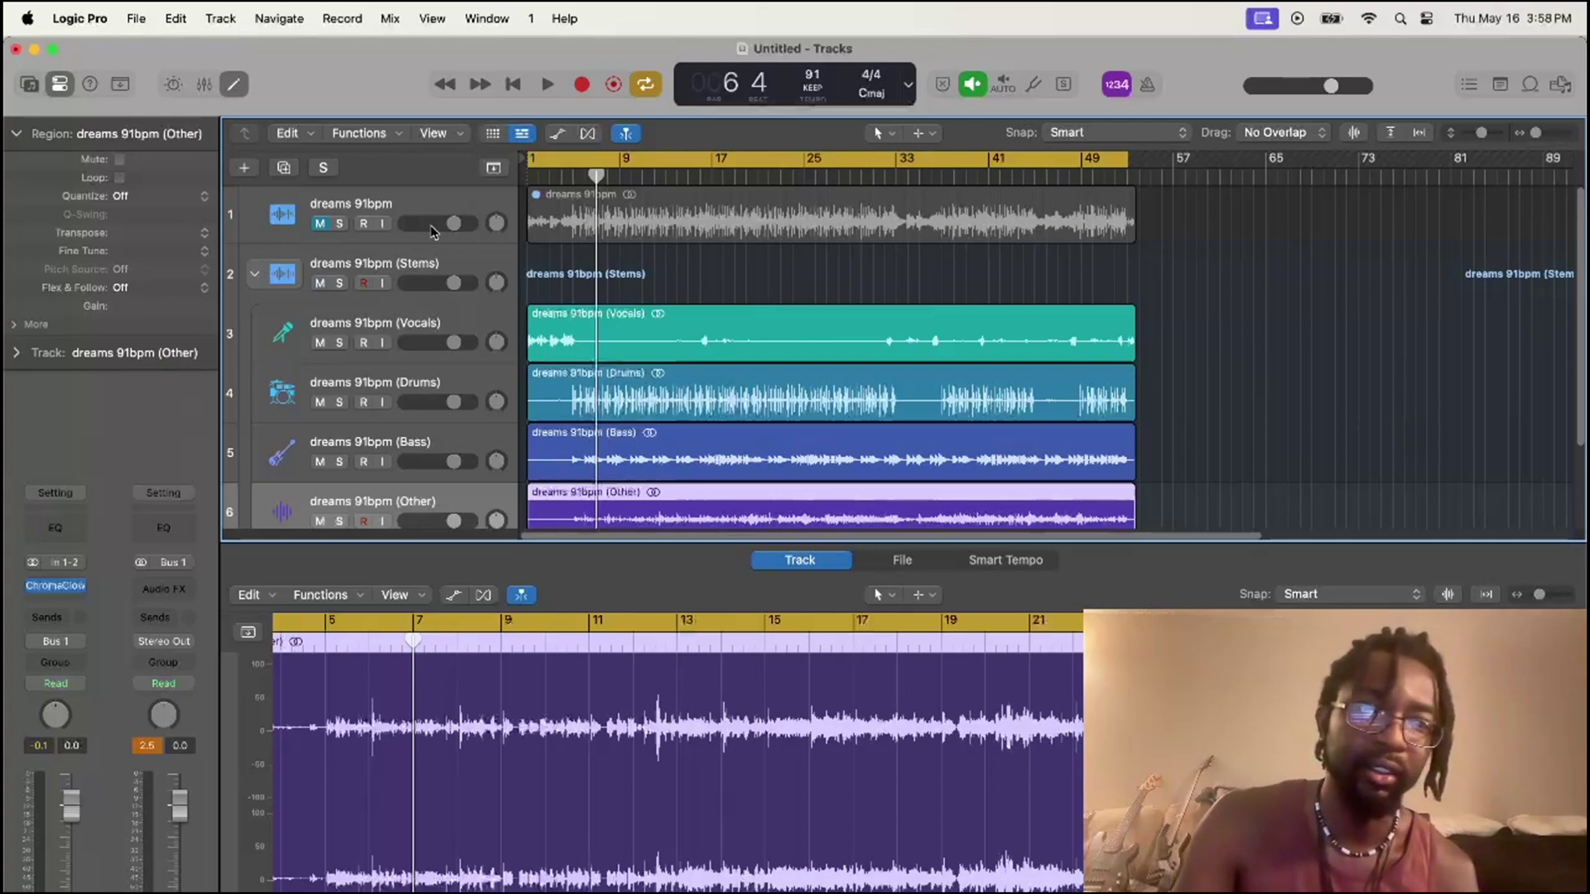
{"action": "scroll", "coordinate": [822, 367], "scroll_direction": "down", "scroll_amount": 3}
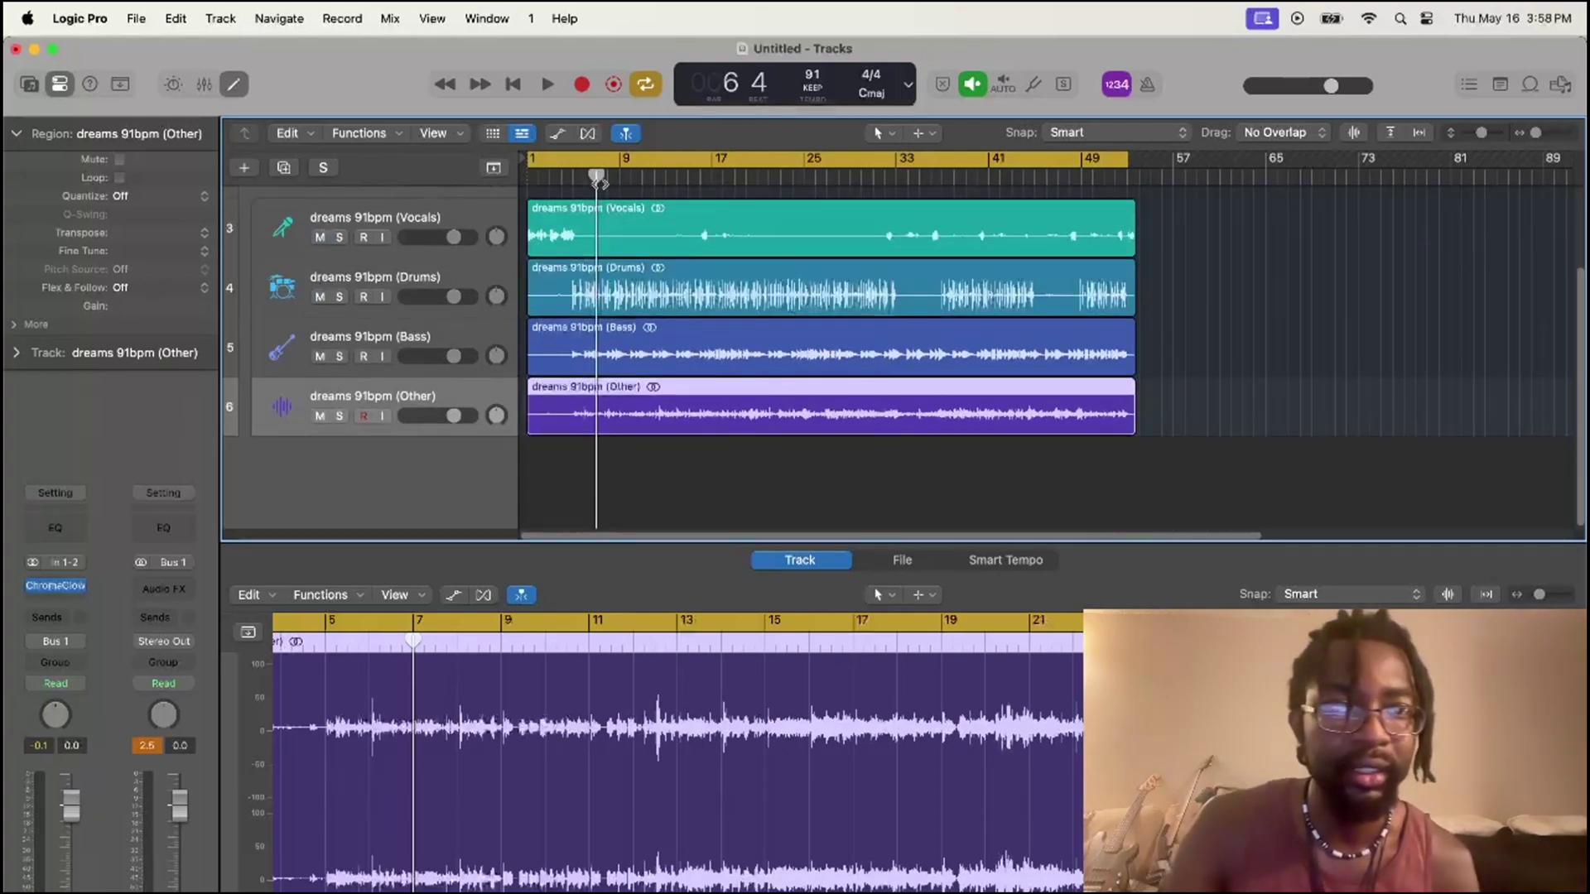
{"action": "key", "text": "Return"}
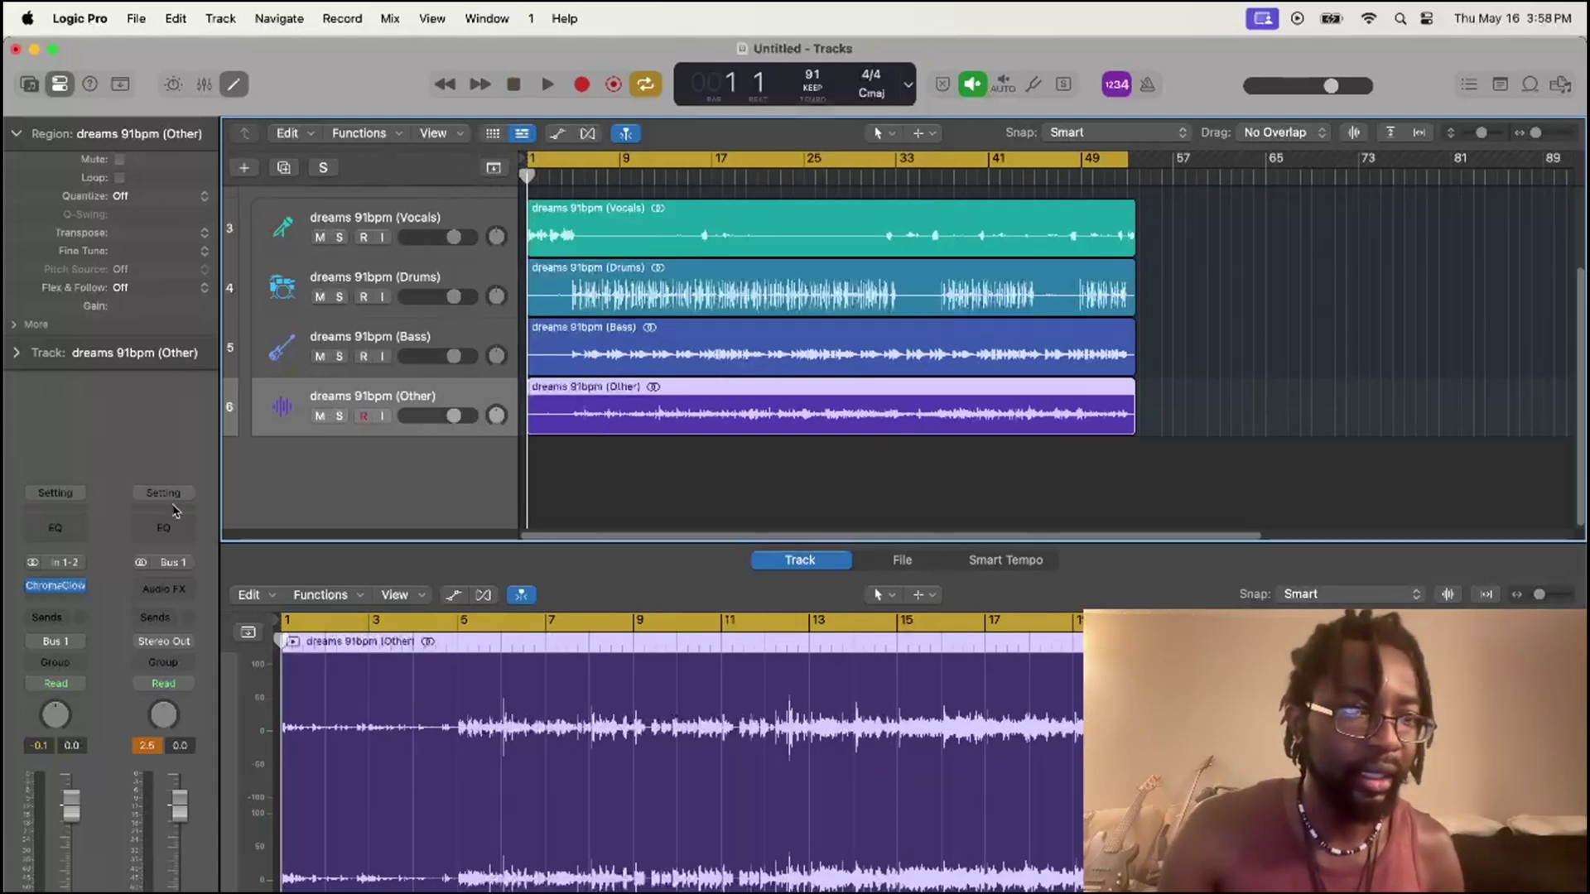
Step: Select the original dreams 91bpm track, let Mastering Assistant analyze the mix on the Stereo Out channel, and reposition its window
{"action": "scroll", "coordinate": [422, 470], "scroll_direction": "up", "scroll_amount": 3}
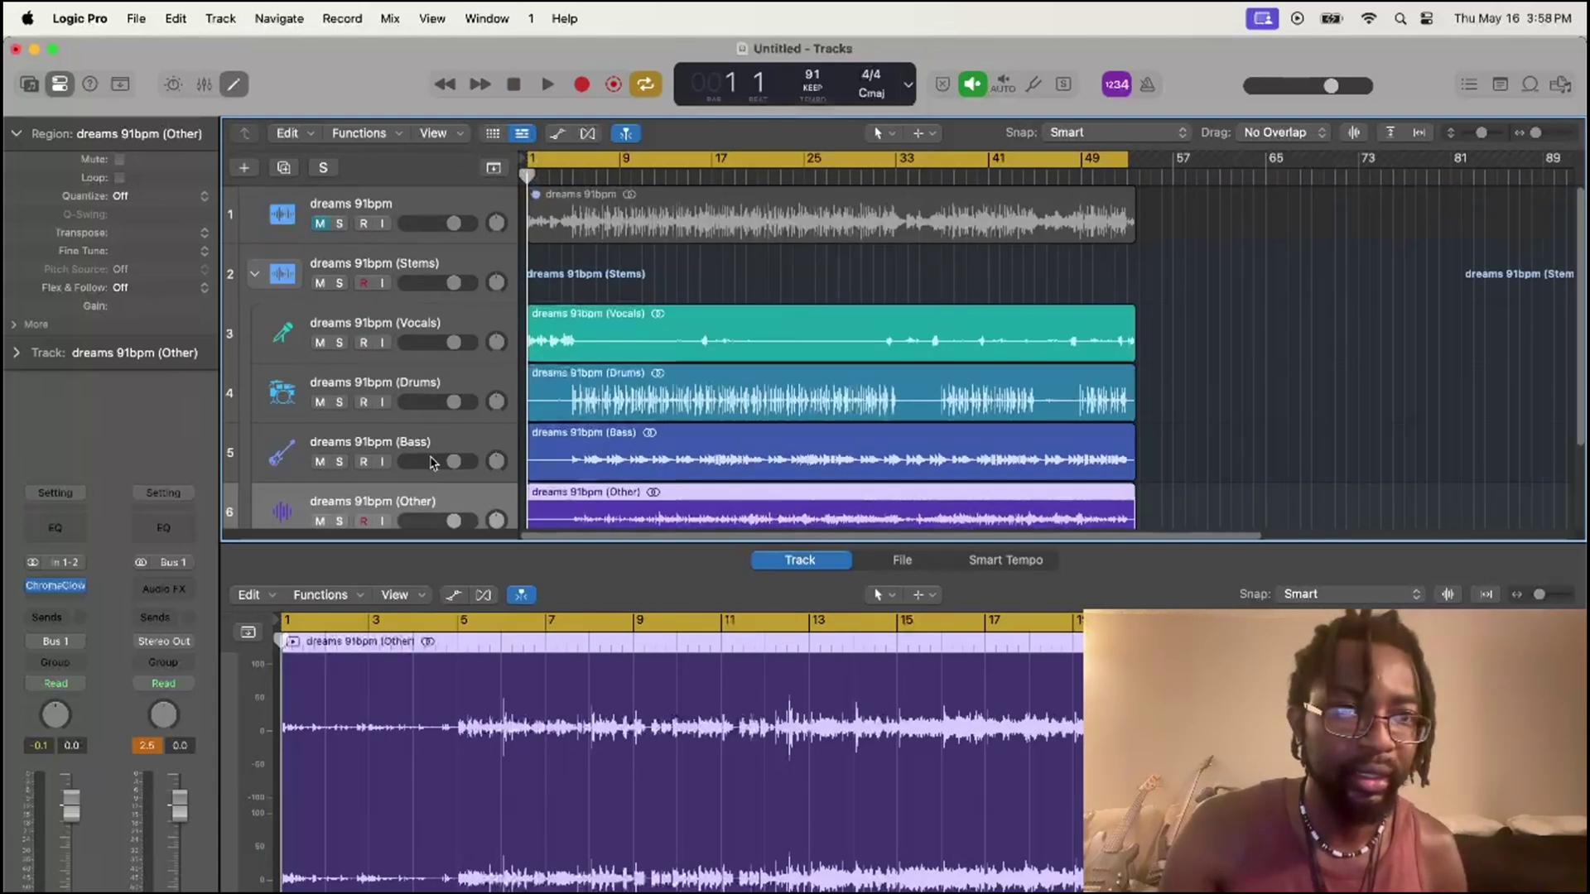
{"action": "double_click", "coordinate": [403, 214]}
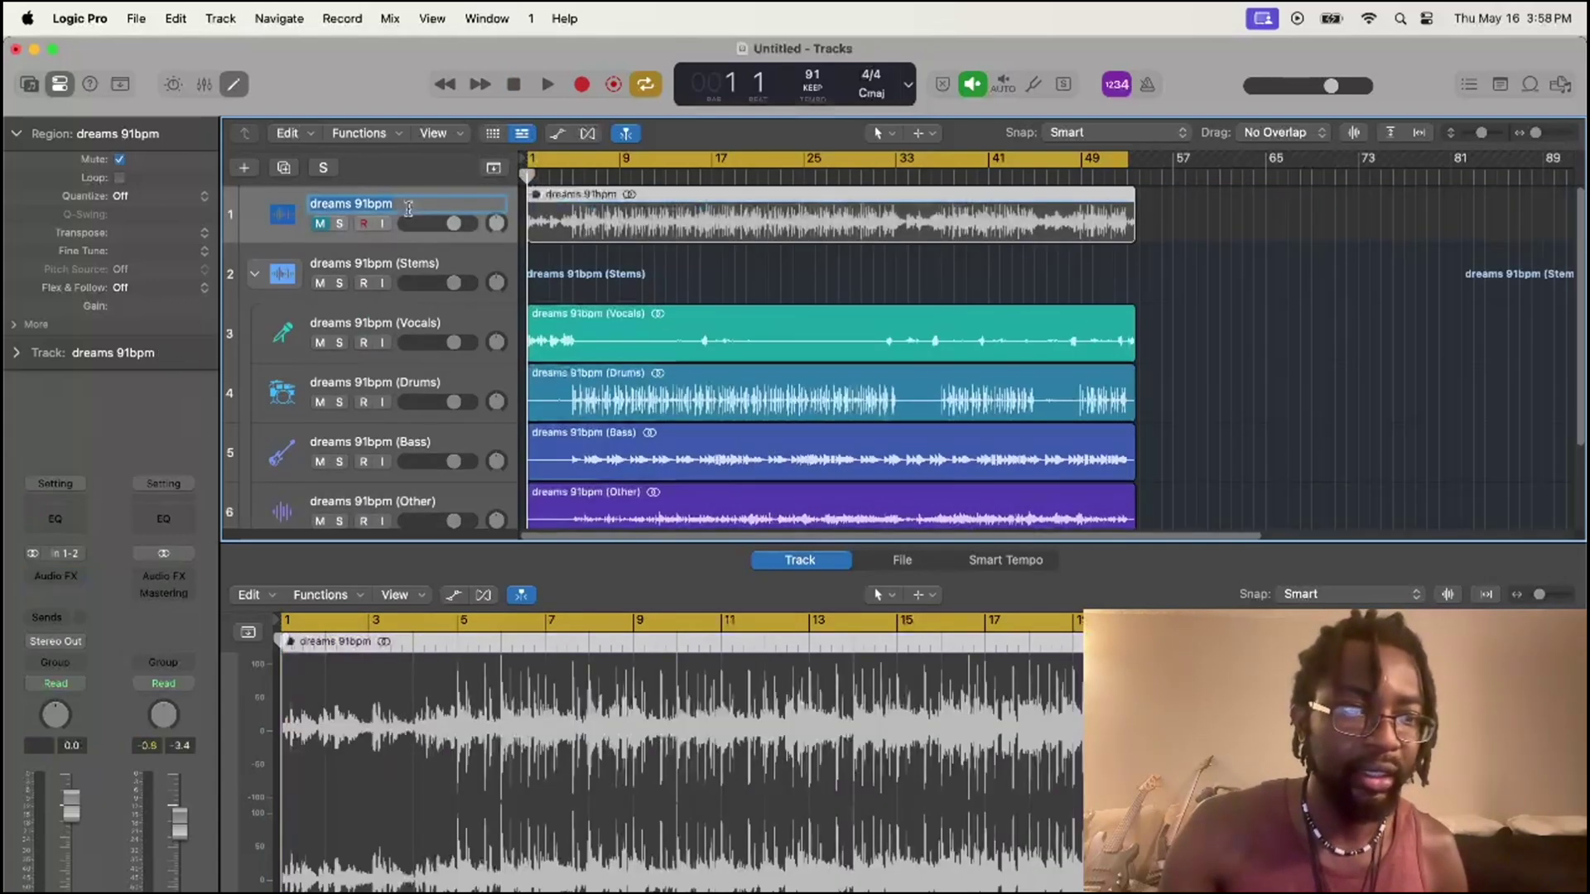
{"action": "left_click", "coordinate": [164, 594]}
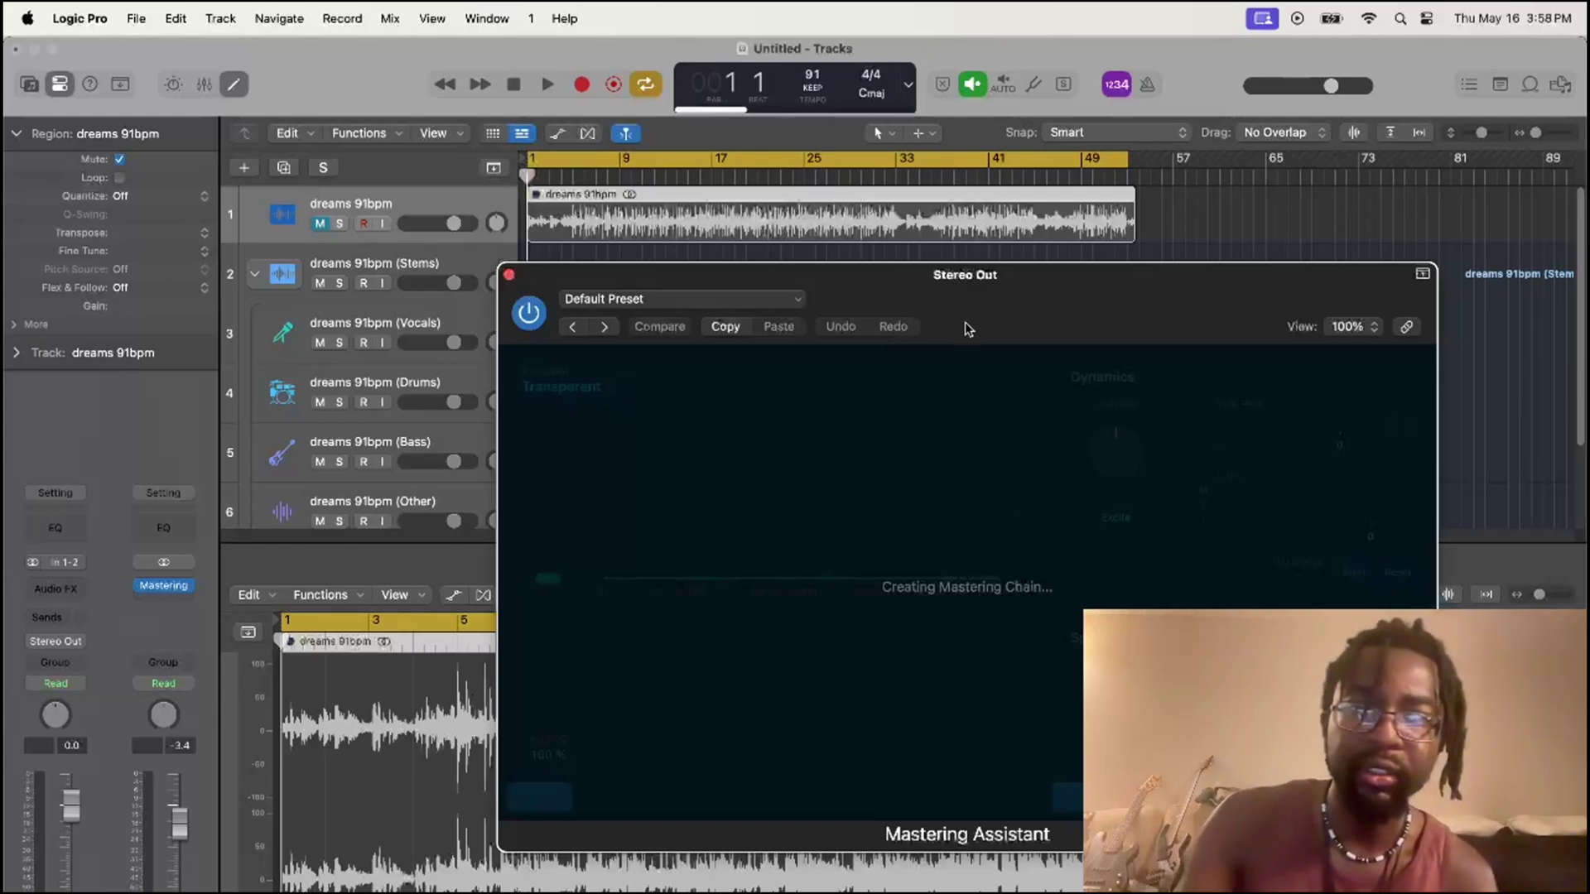
{"action": "left_click_drag", "start_coordinate": [967, 329], "coordinate": [851, 196]}
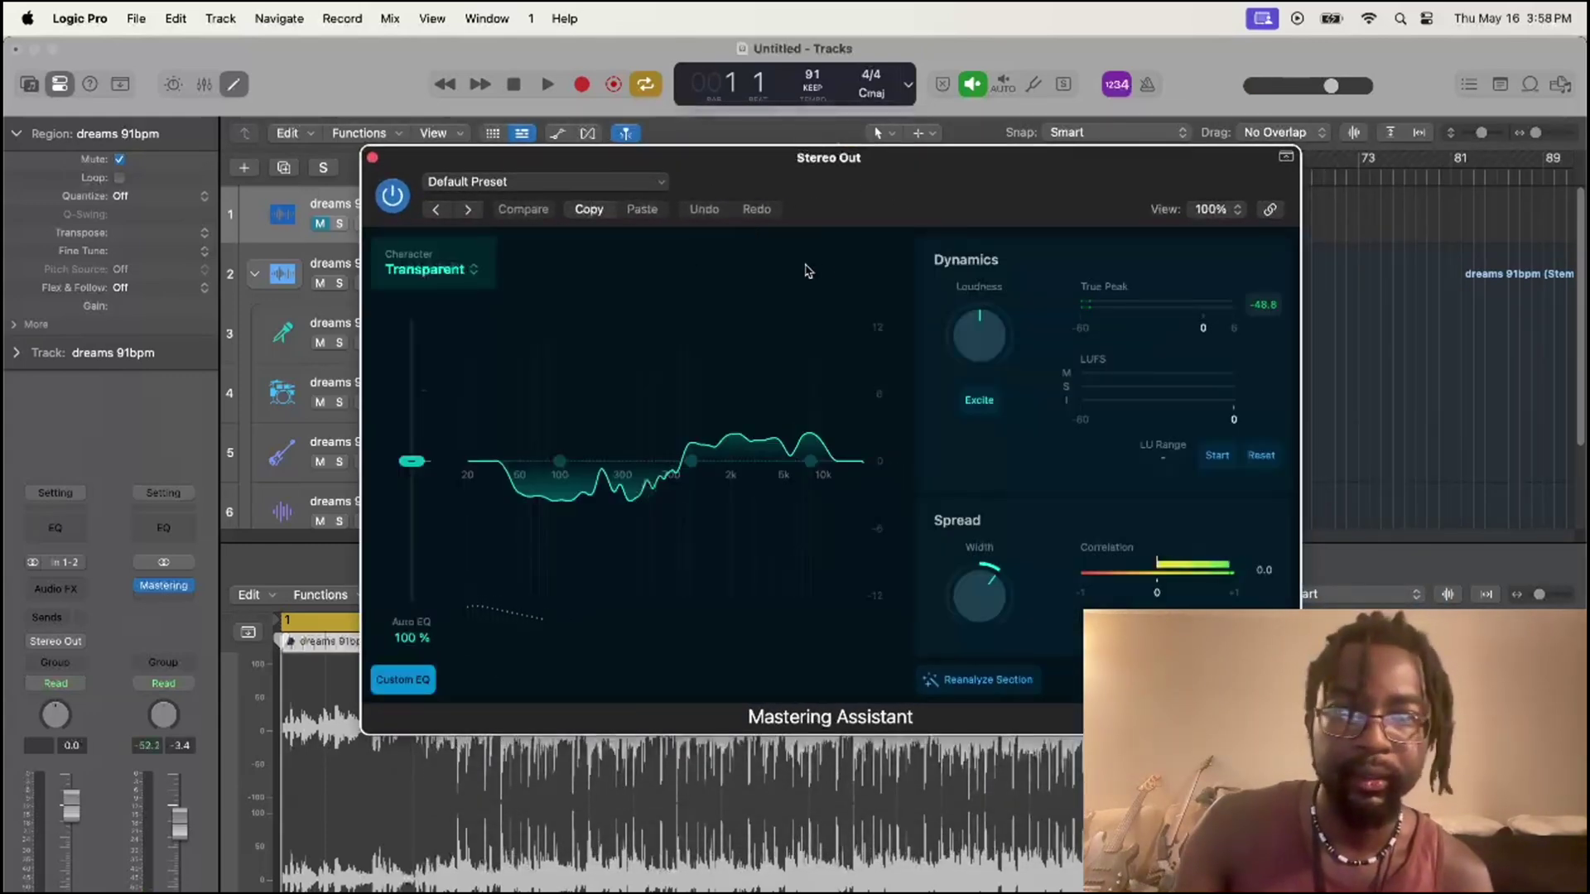
{"action": "left_click_drag", "start_coordinate": [853, 193], "coordinate": [957, 238]}
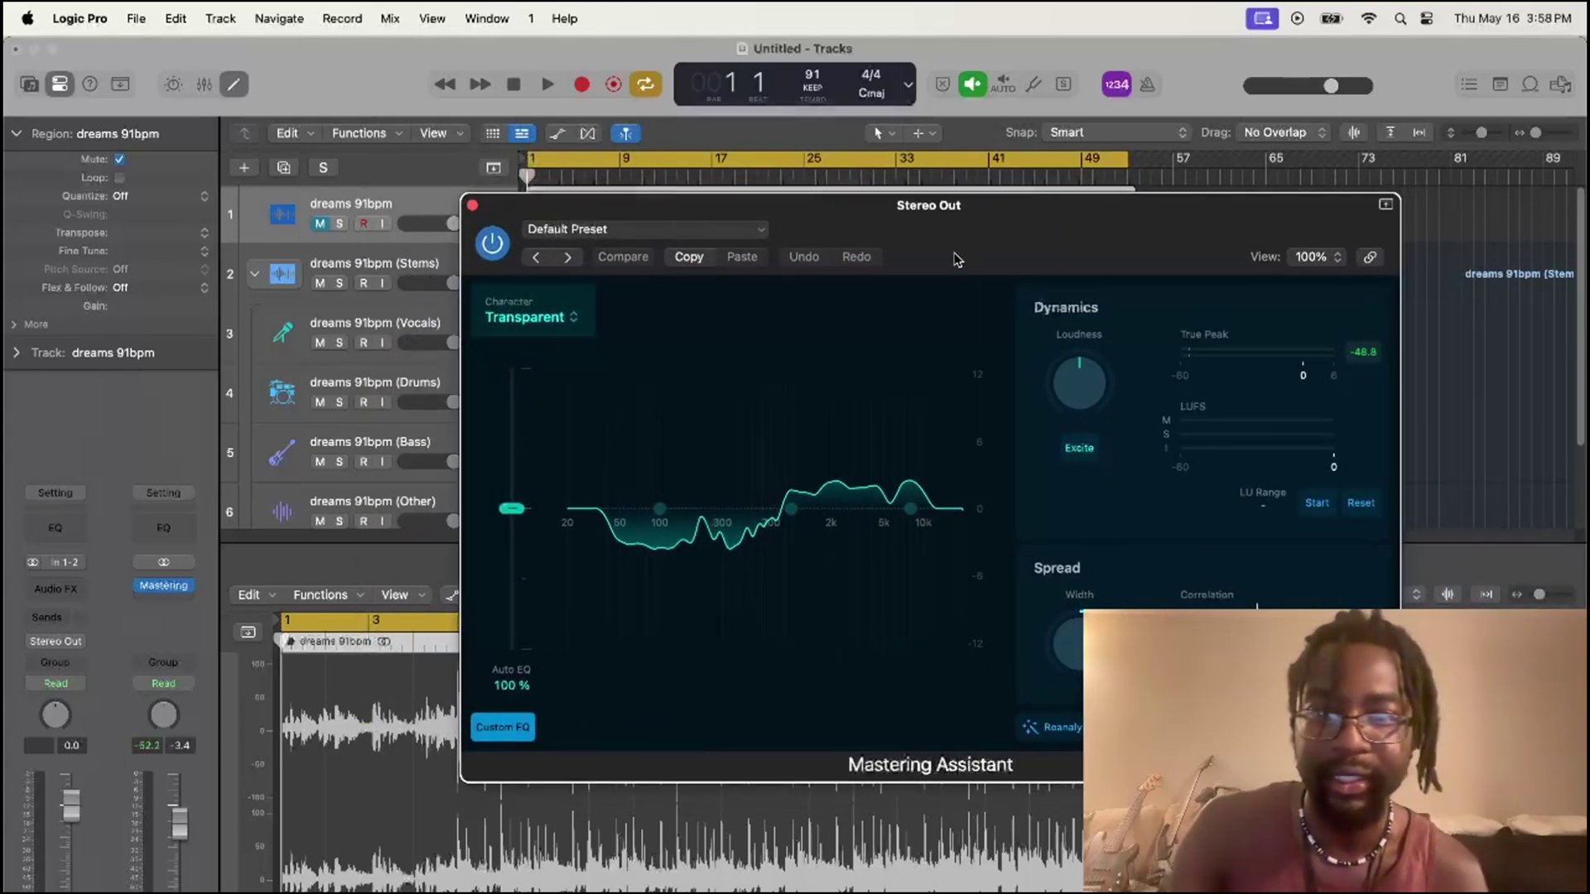
{"action": "left_click_drag", "start_coordinate": [897, 245], "coordinate": [852, 270]}
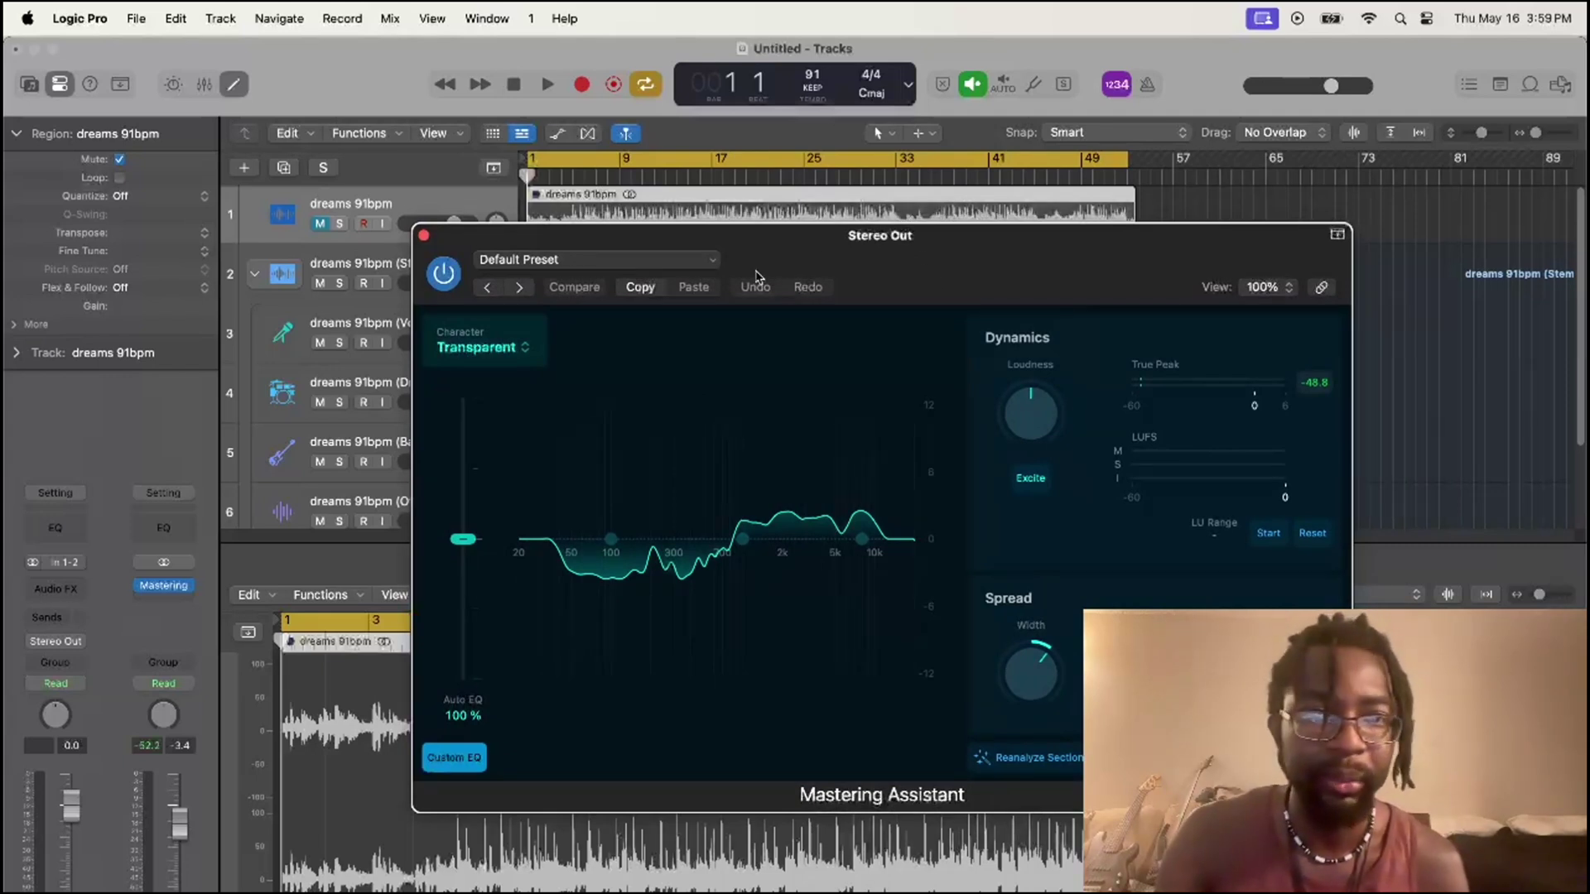
Step: Play the song from bar 1 and compare the mix with Mastering Assistant bypassed and active
{"action": "left_click", "coordinate": [547, 86]}
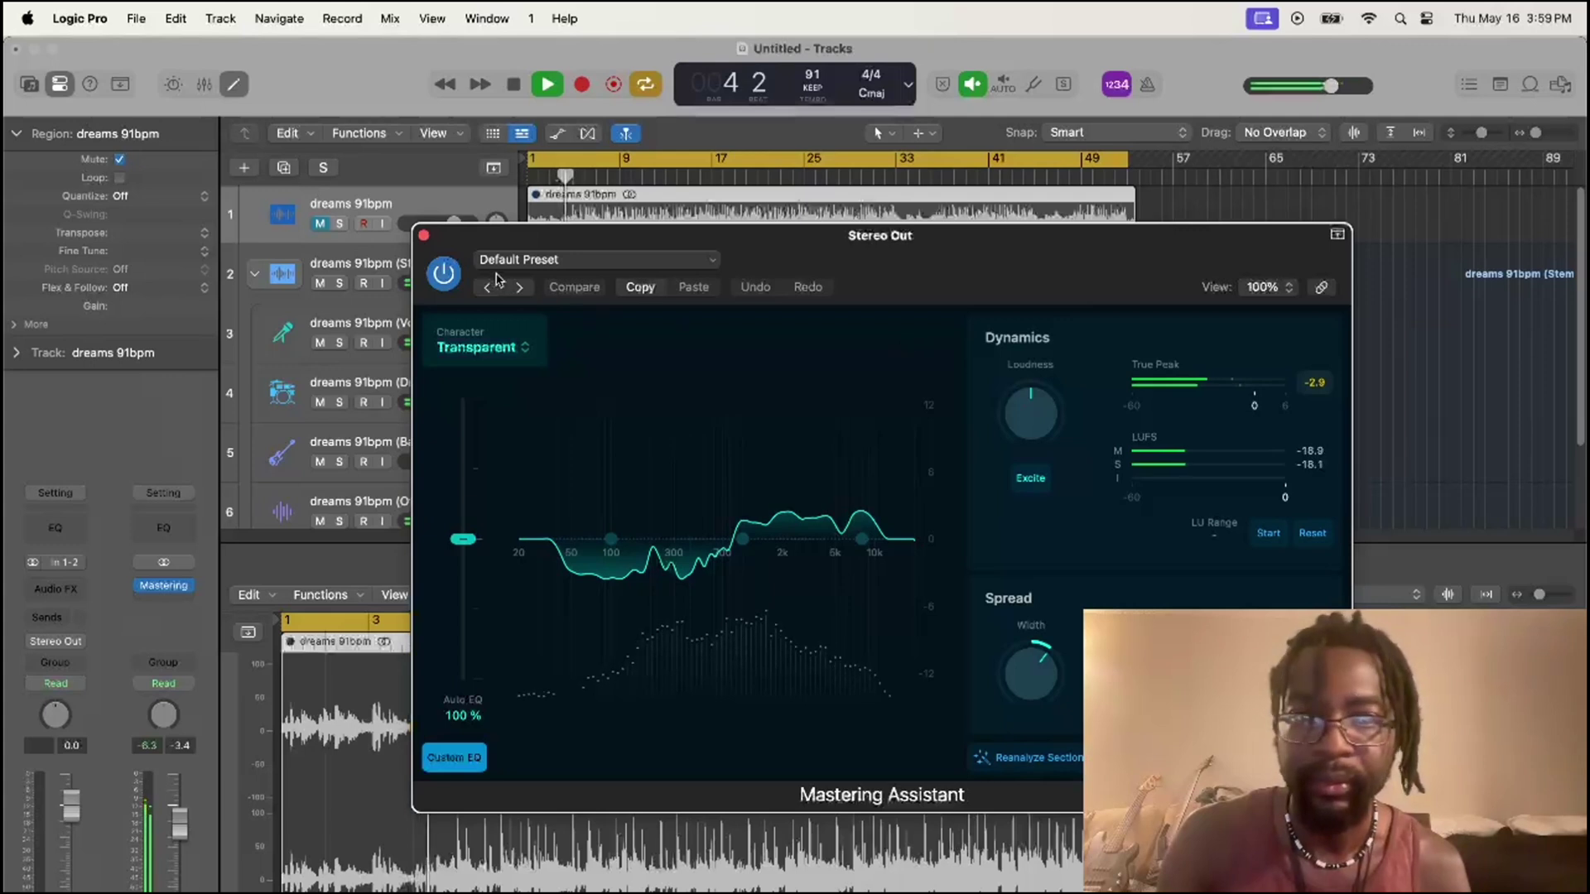
{"action": "left_click", "coordinate": [444, 274]}
{"action": "left_click", "coordinate": [444, 274]}
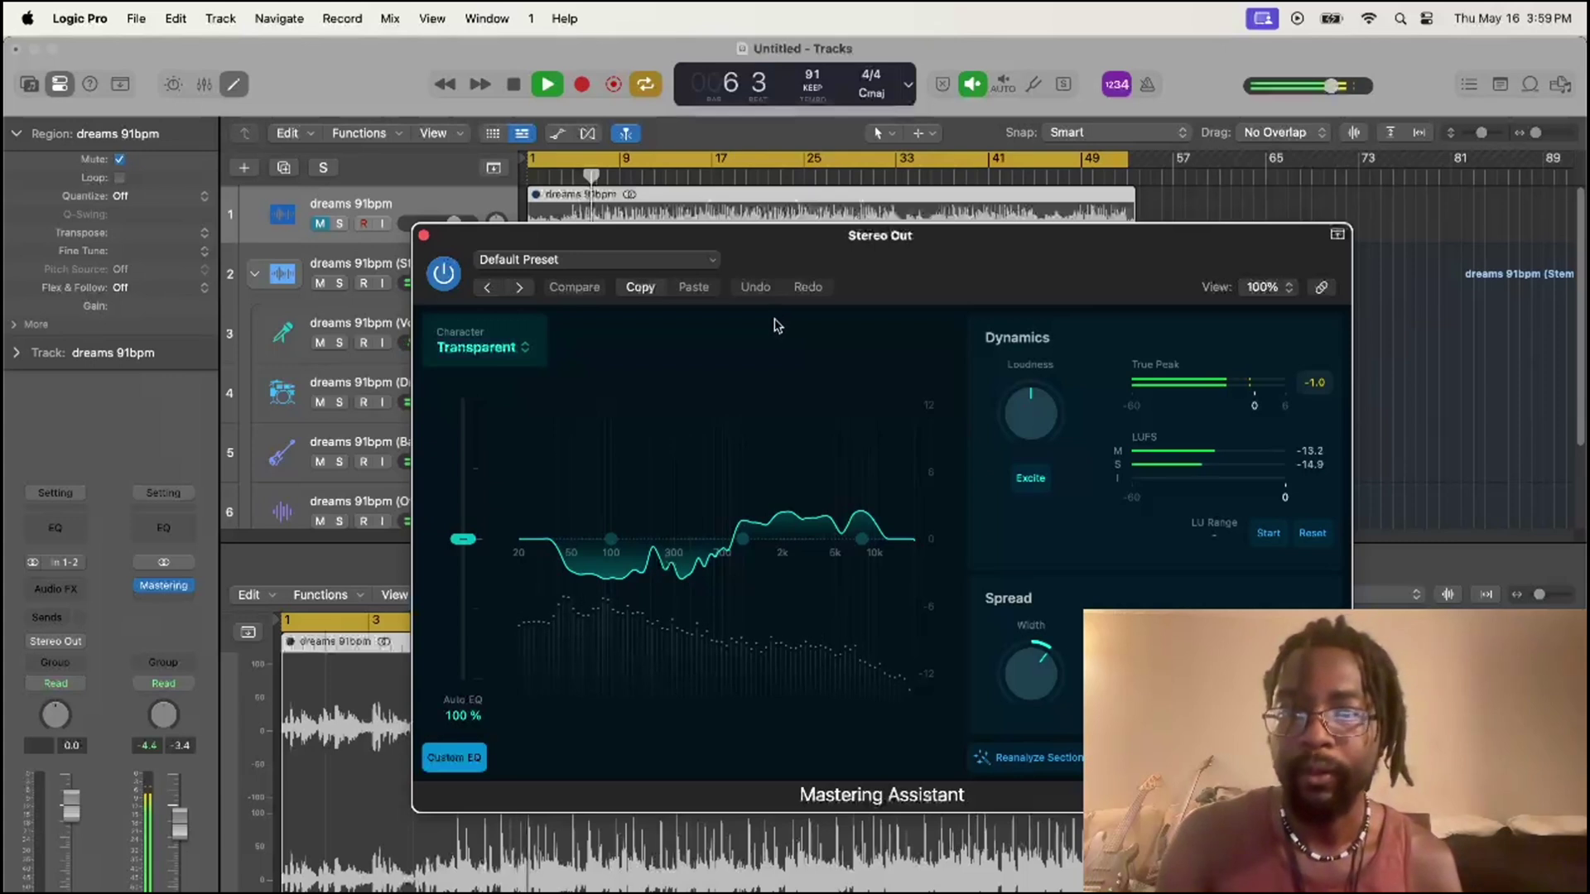
{"action": "left_click", "coordinate": [444, 275]}
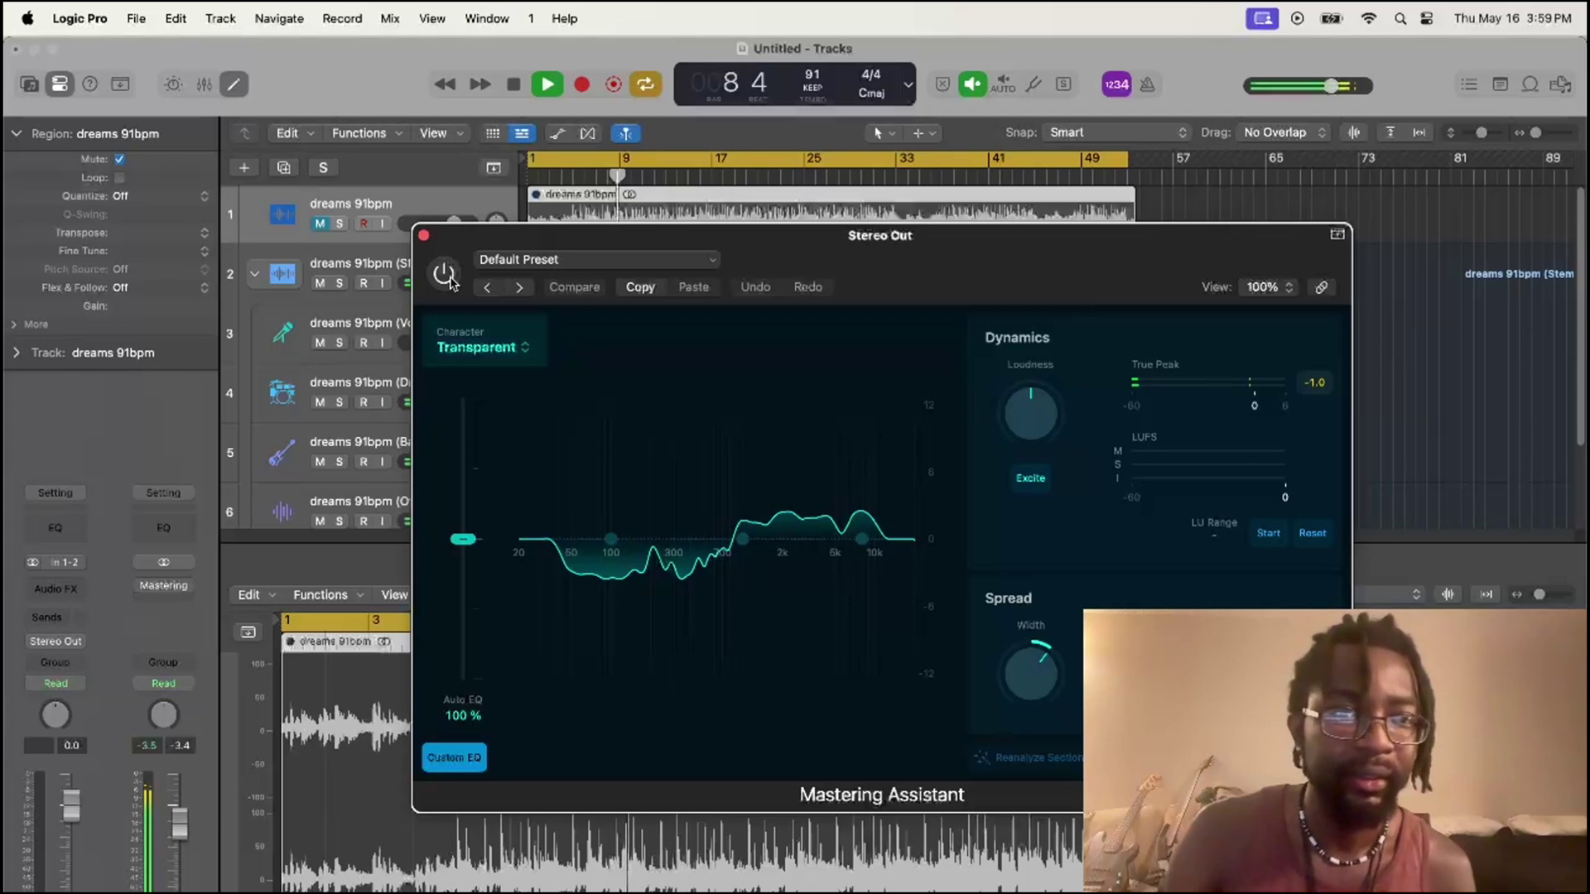
{"action": "left_click", "coordinate": [452, 282]}
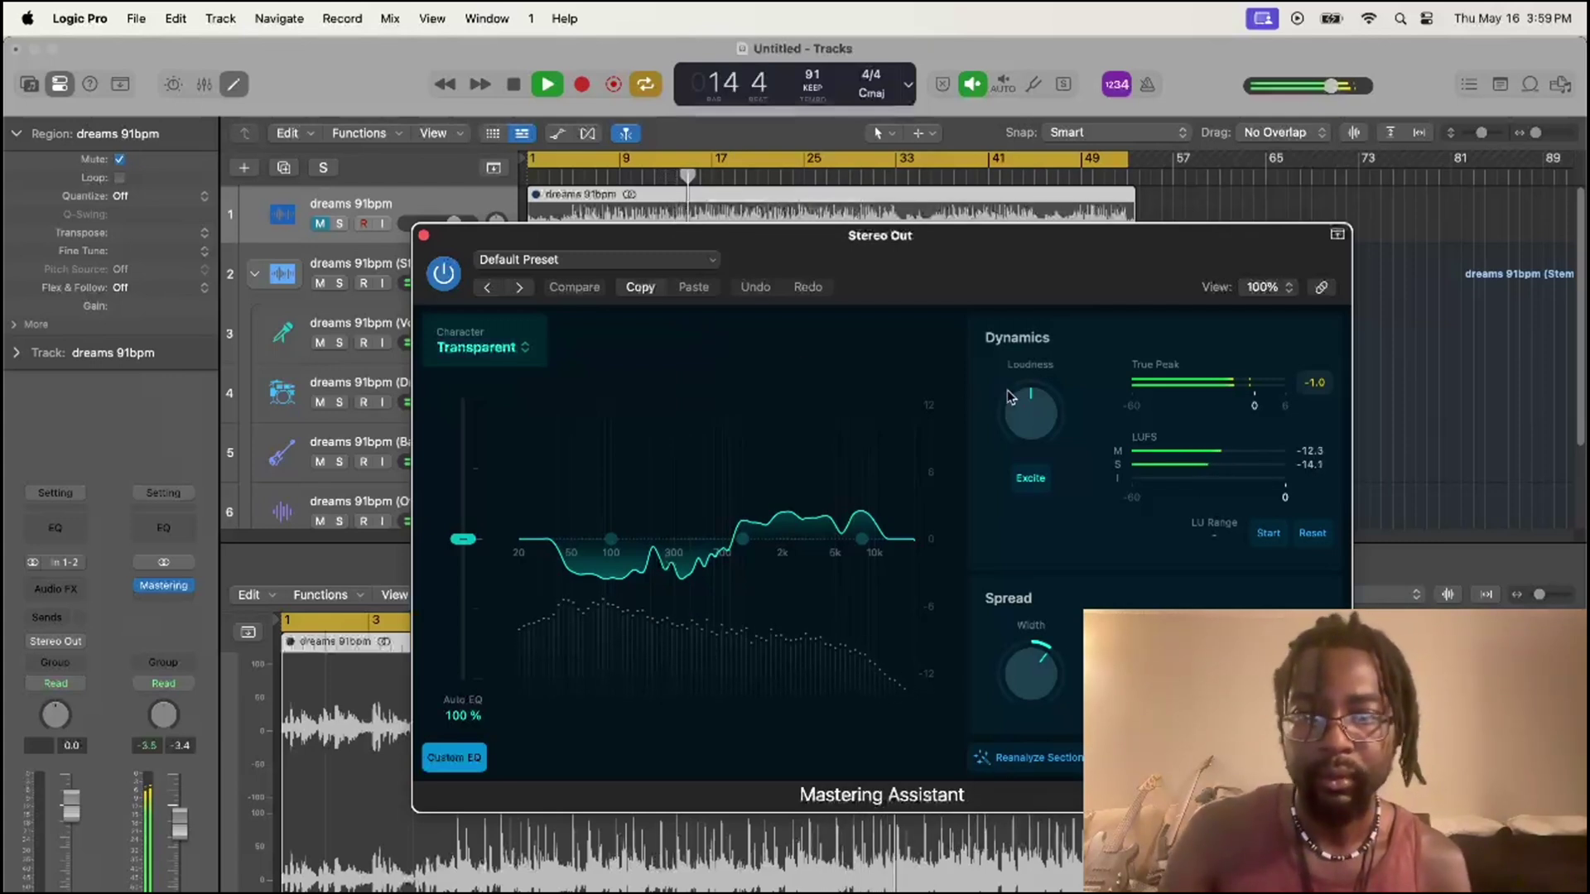
Step: Raise the Mastering Assistant loudness very slightly above its neutral setting and close the plug-in window
{"action": "mouse_move", "coordinate": [1049, 414]}
{"action": "left_click_drag", "start_coordinate": [1049, 414], "coordinate": [1051, 404]}
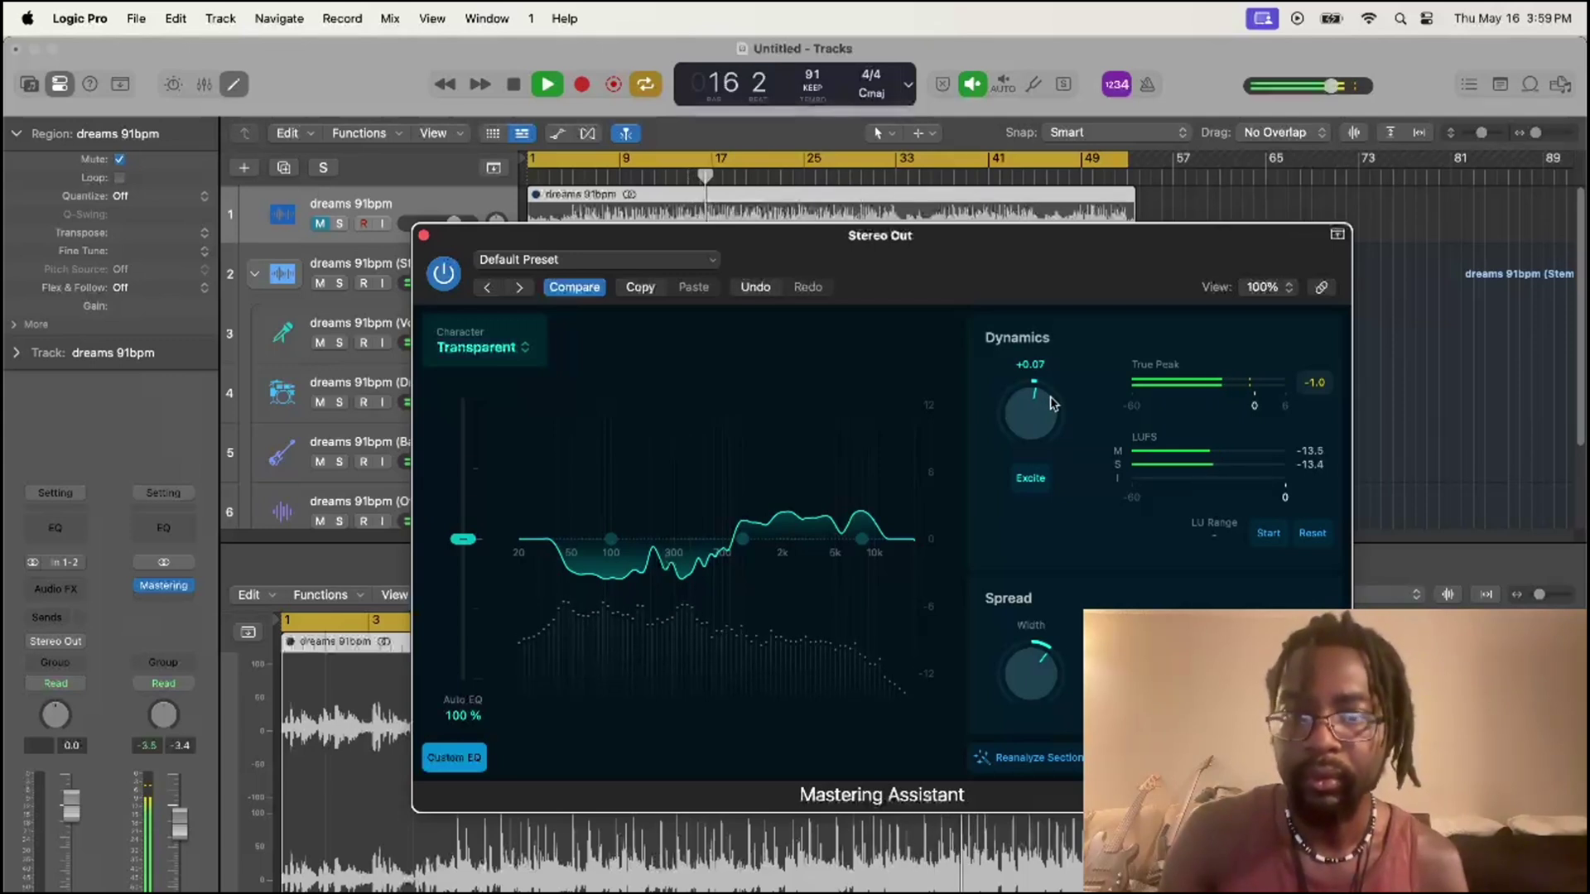
{"action": "left_click_drag", "start_coordinate": [1051, 404], "coordinate": [1051, 409]}
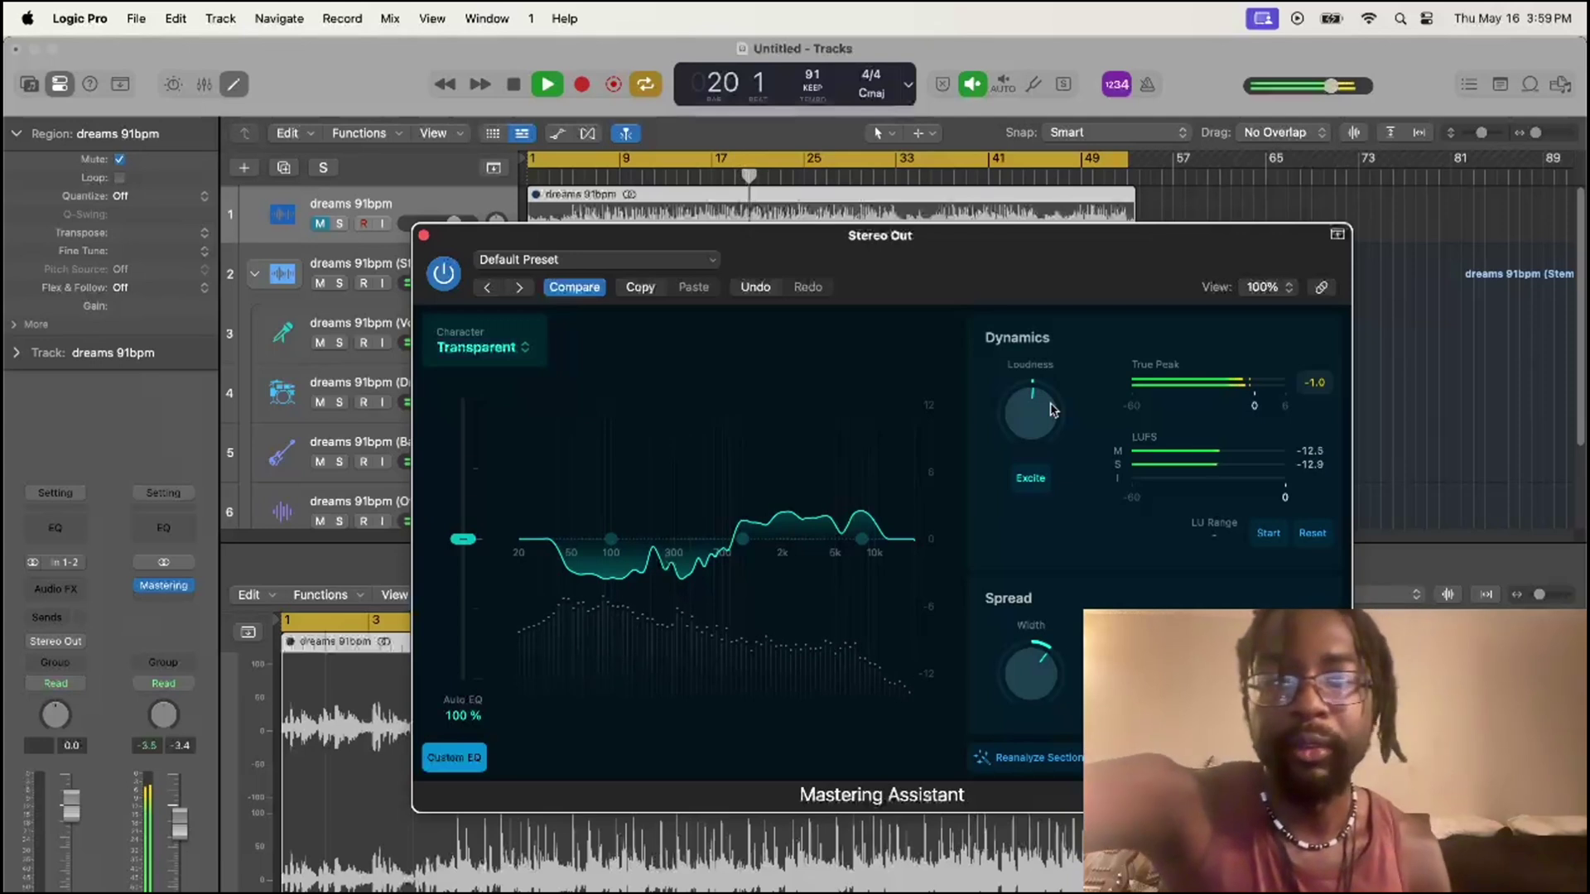
{"action": "left_click", "coordinate": [423, 236]}
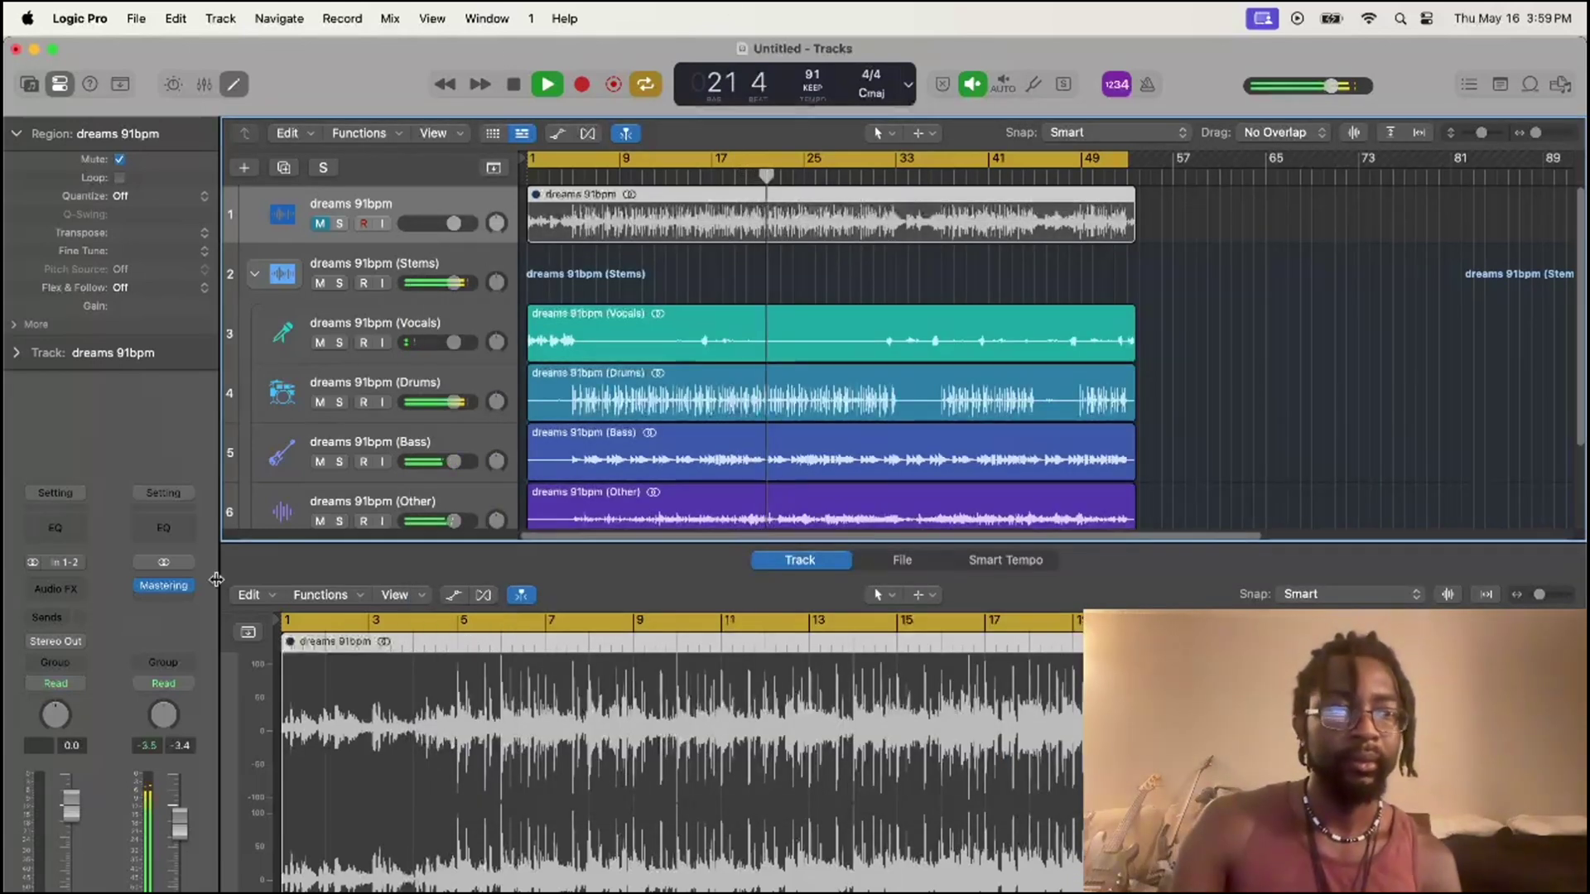
Step: Listen to the mastered mix while reviewing the stem tracks, and stop playback
{"action": "mouse_move", "coordinate": [148, 588]}
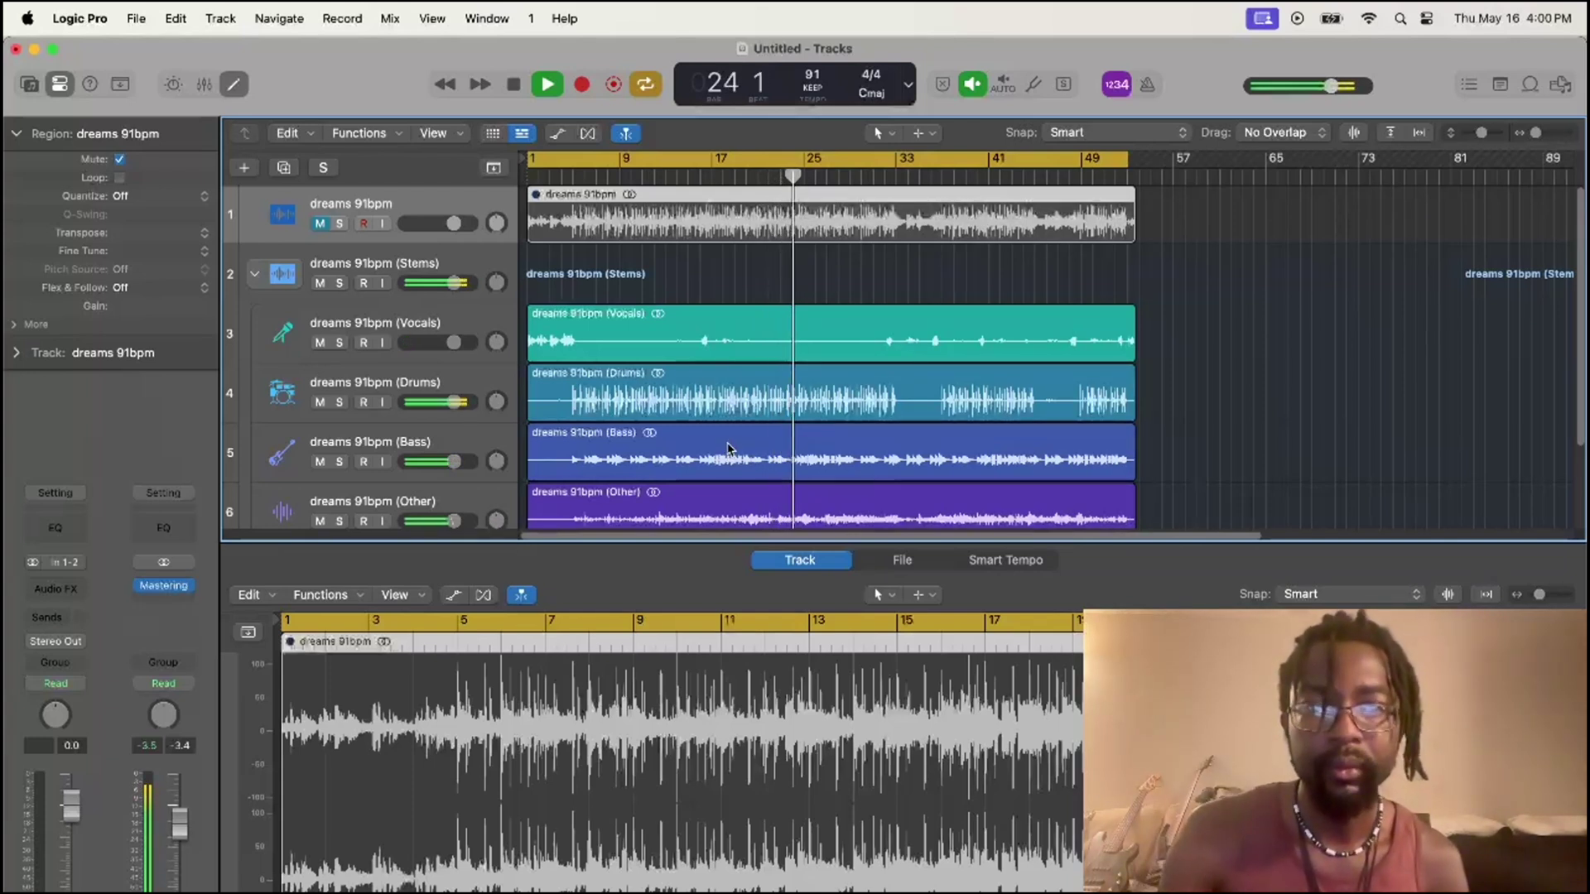
{"action": "scroll", "coordinate": [732, 205], "scroll_direction": "down", "scroll_amount": 3}
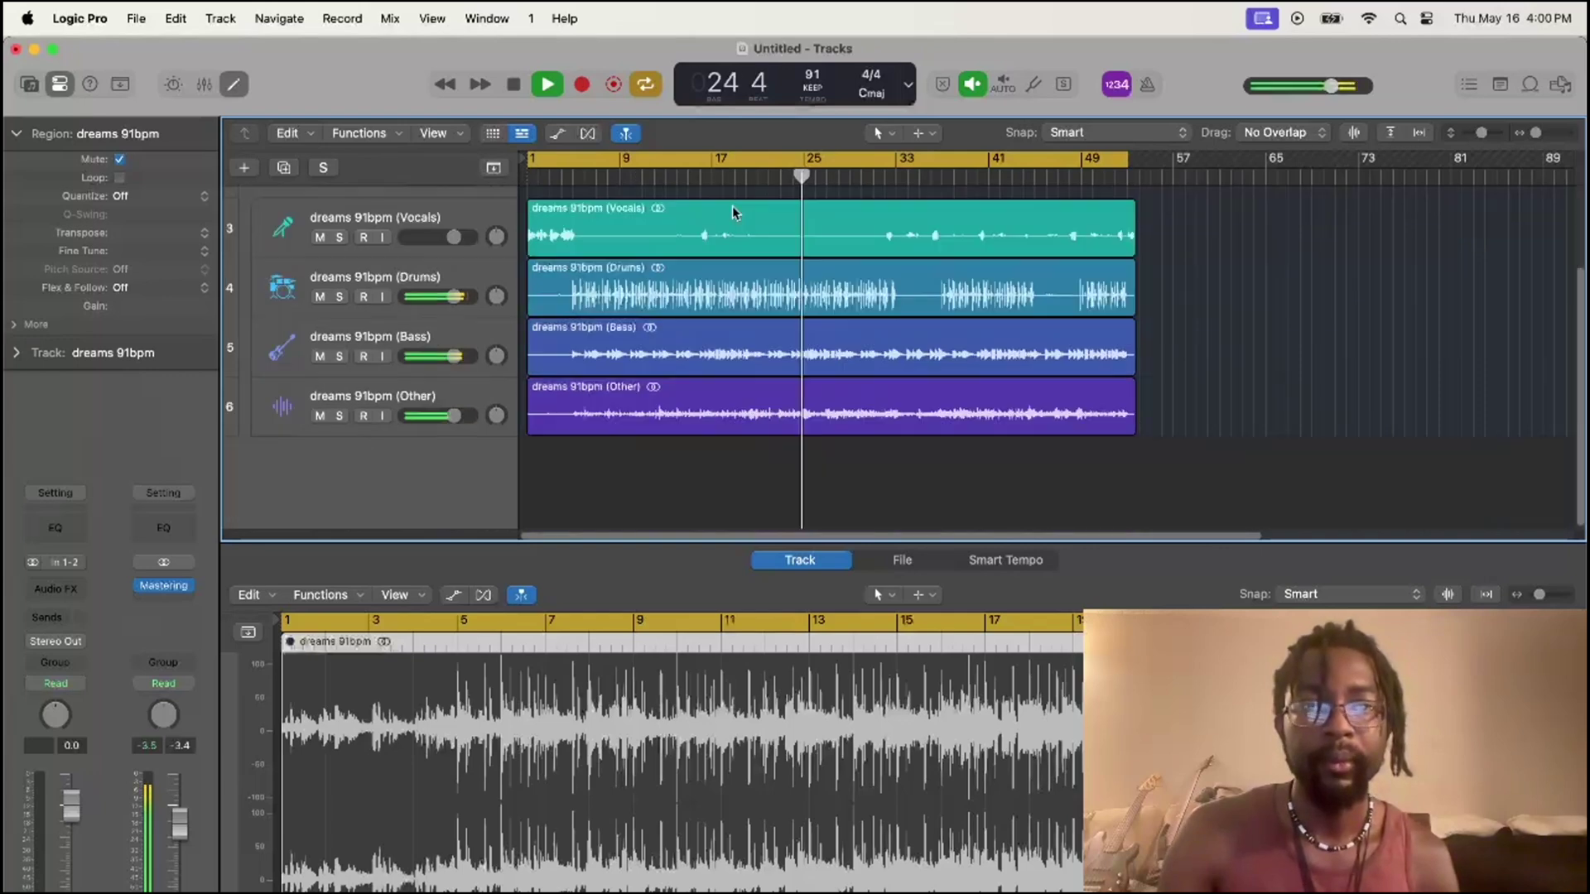
{"action": "scroll", "coordinate": [727, 205], "scroll_direction": "up", "scroll_amount": 2}
{"action": "scroll", "coordinate": [721, 219], "scroll_direction": "up", "scroll_amount": 1}
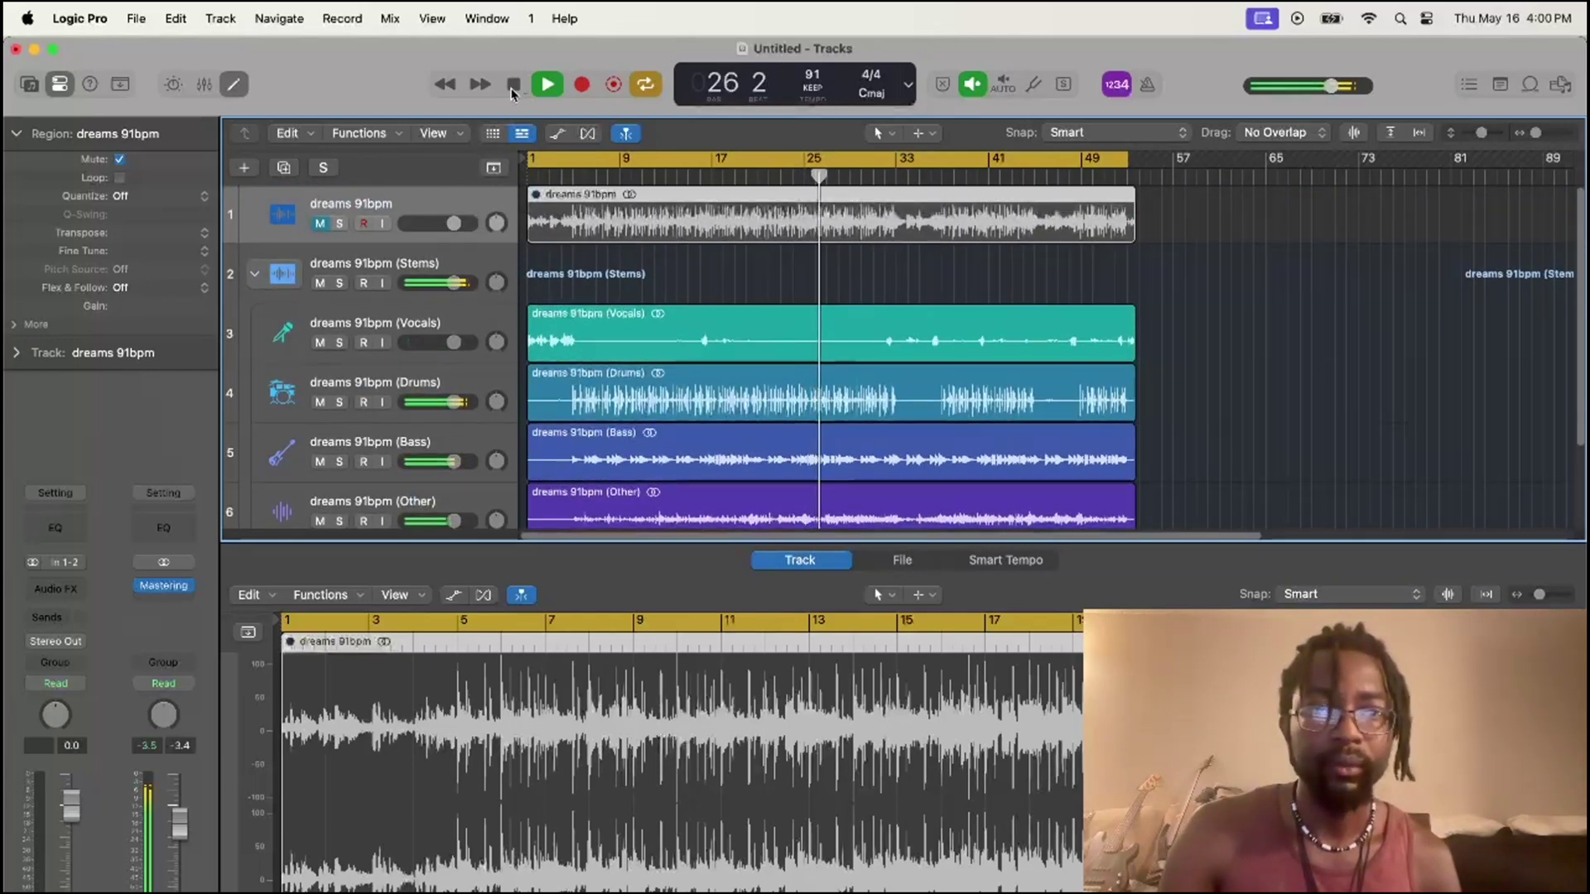
{"action": "left_click", "coordinate": [513, 91]}
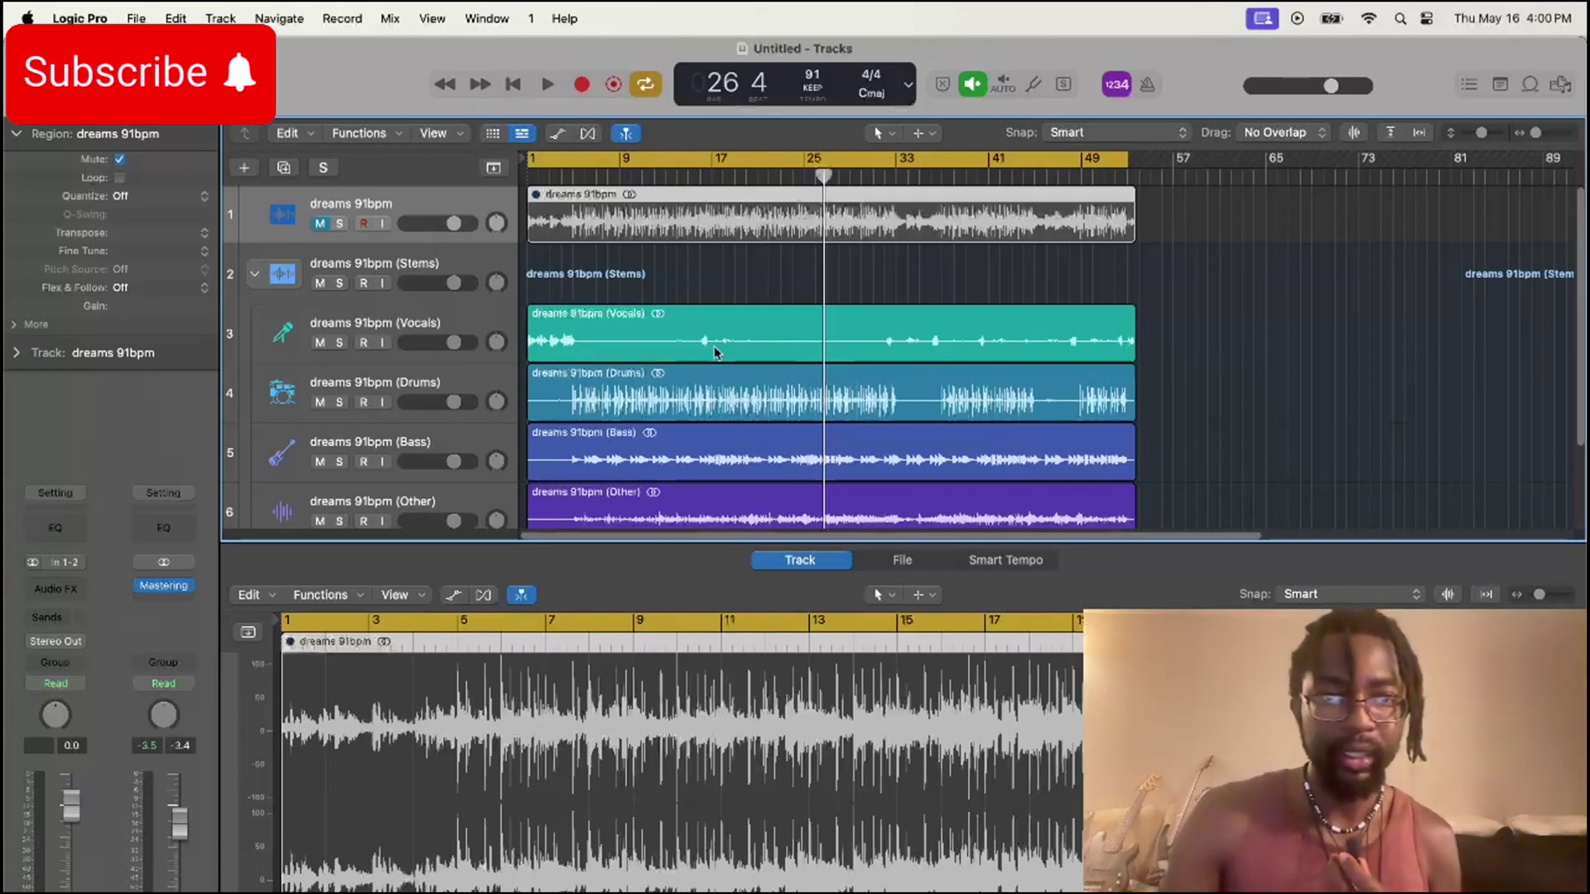
{"action": "scroll", "coordinate": [708, 385], "scroll_direction": "down", "scroll_amount": 3}
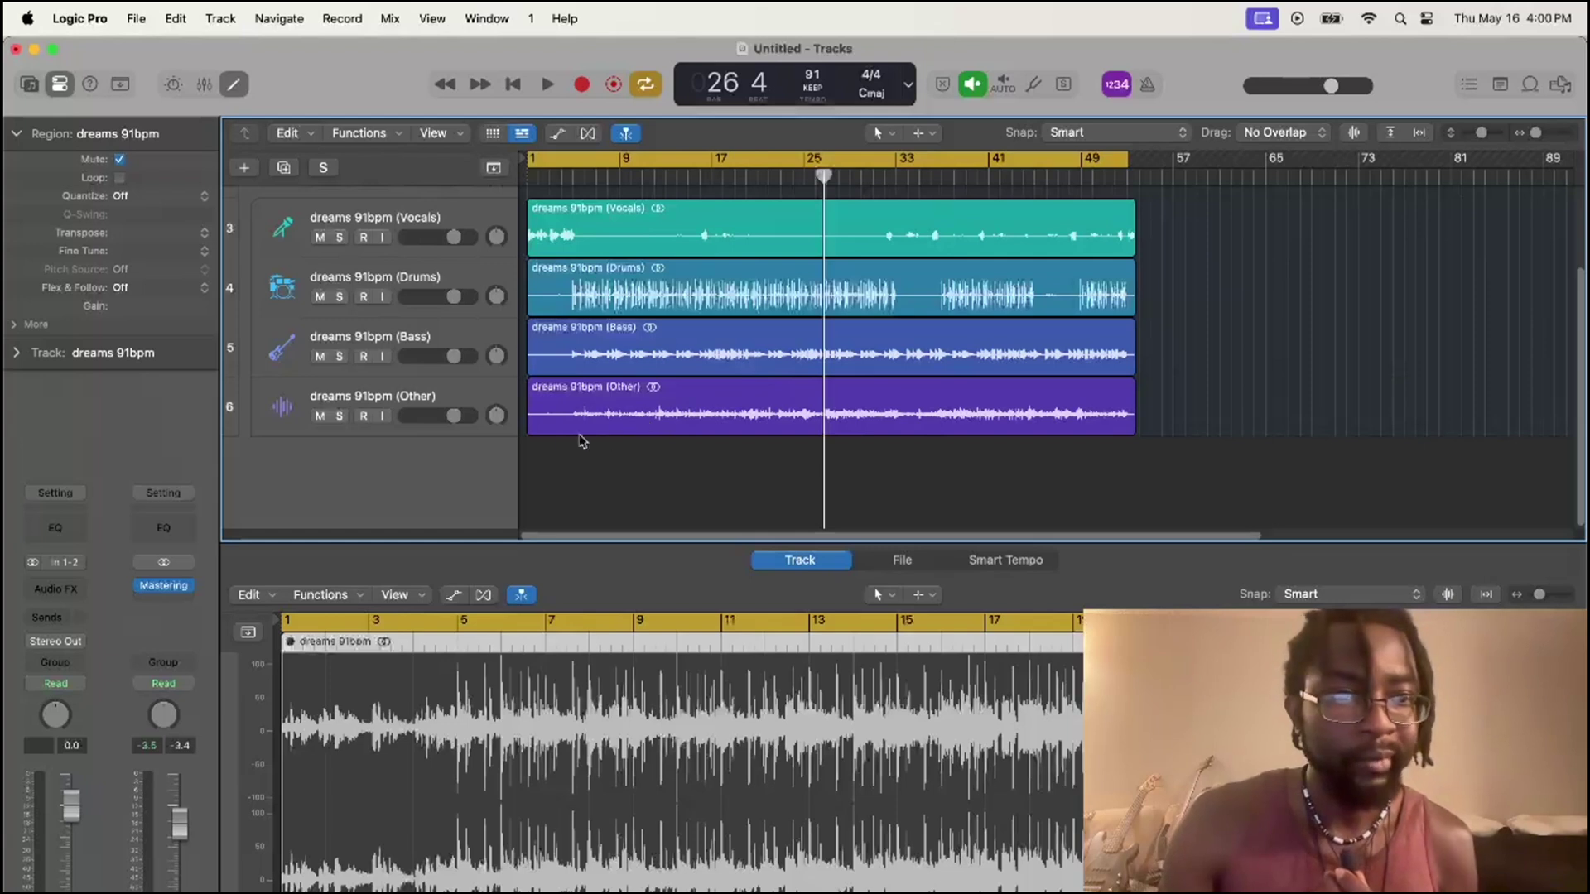
{"action": "scroll", "coordinate": [334, 501], "scroll_direction": "up", "scroll_amount": 3}
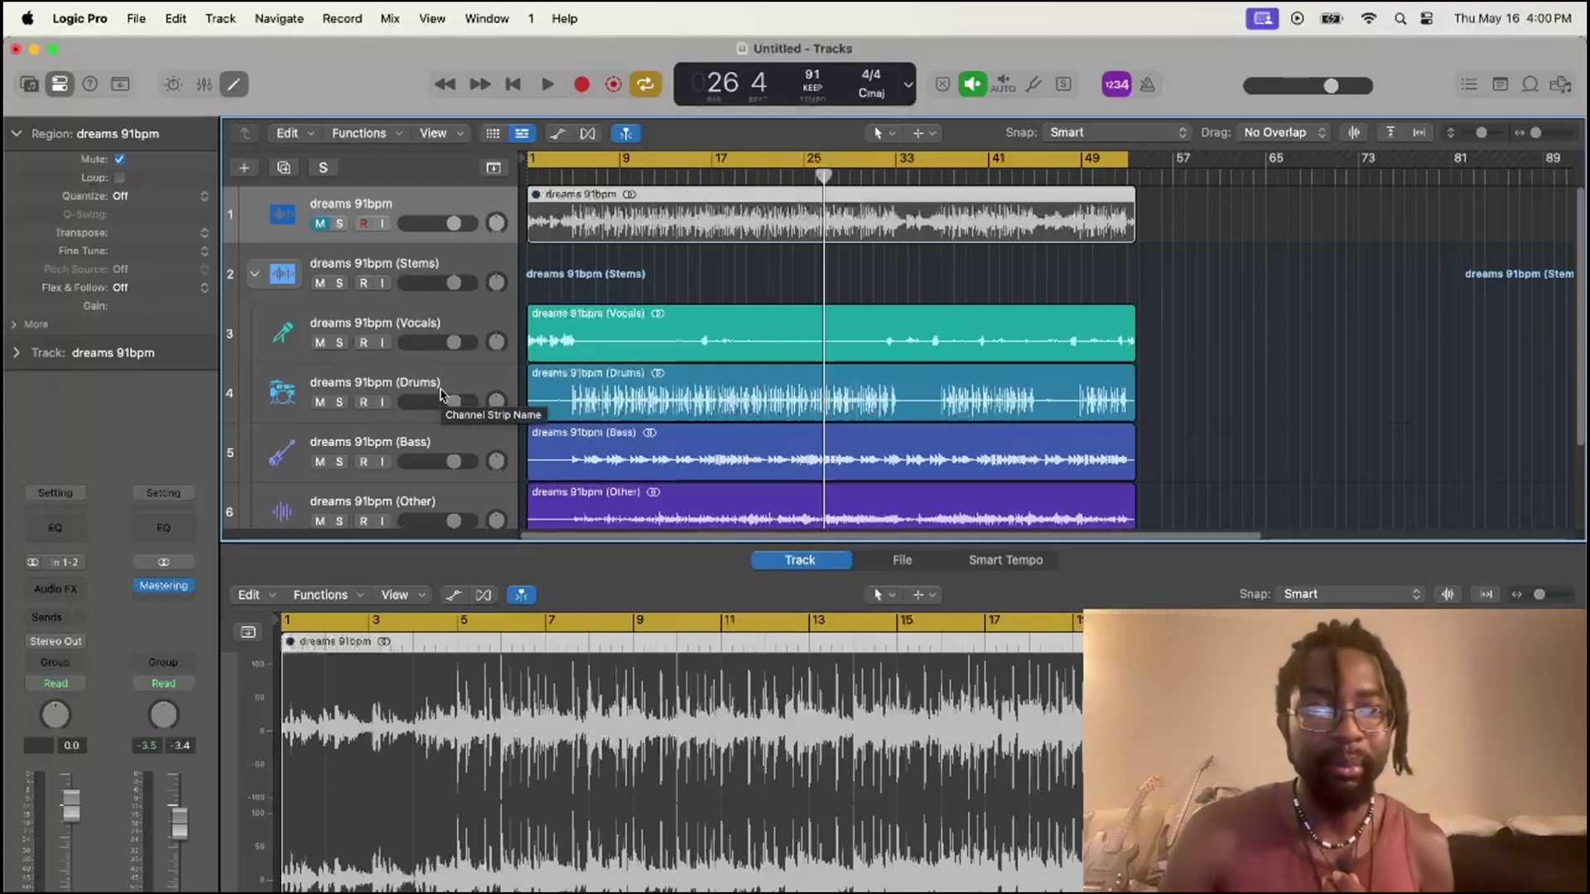
{"action": "scroll", "coordinate": [395, 240], "scroll_direction": "down", "scroll_amount": 3}
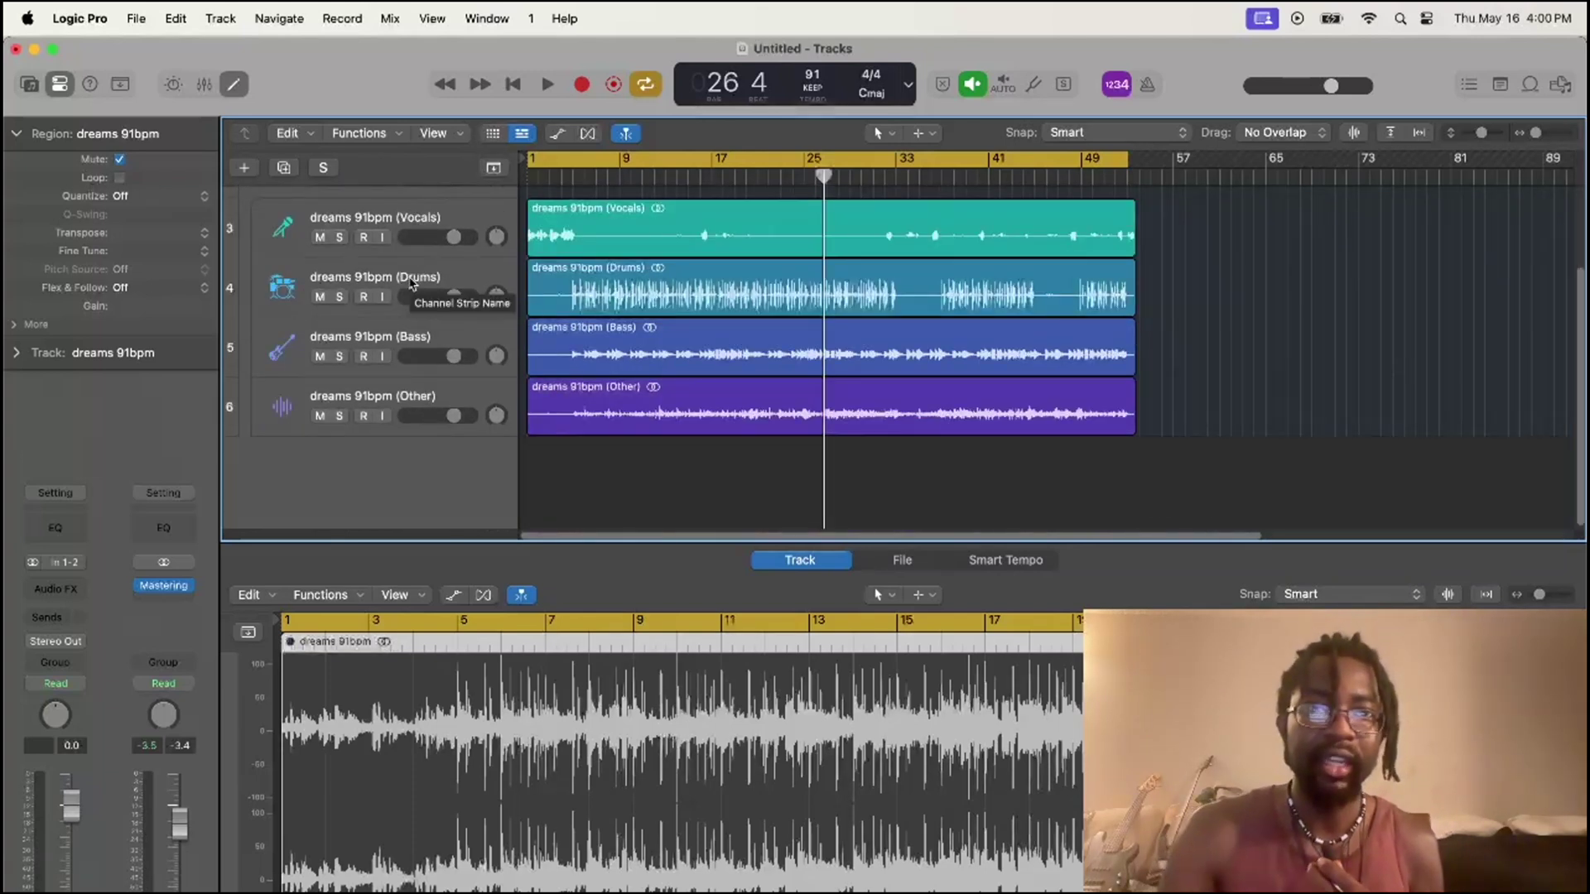
{"action": "scroll", "coordinate": [518, 257], "scroll_direction": "up", "scroll_amount": 3}
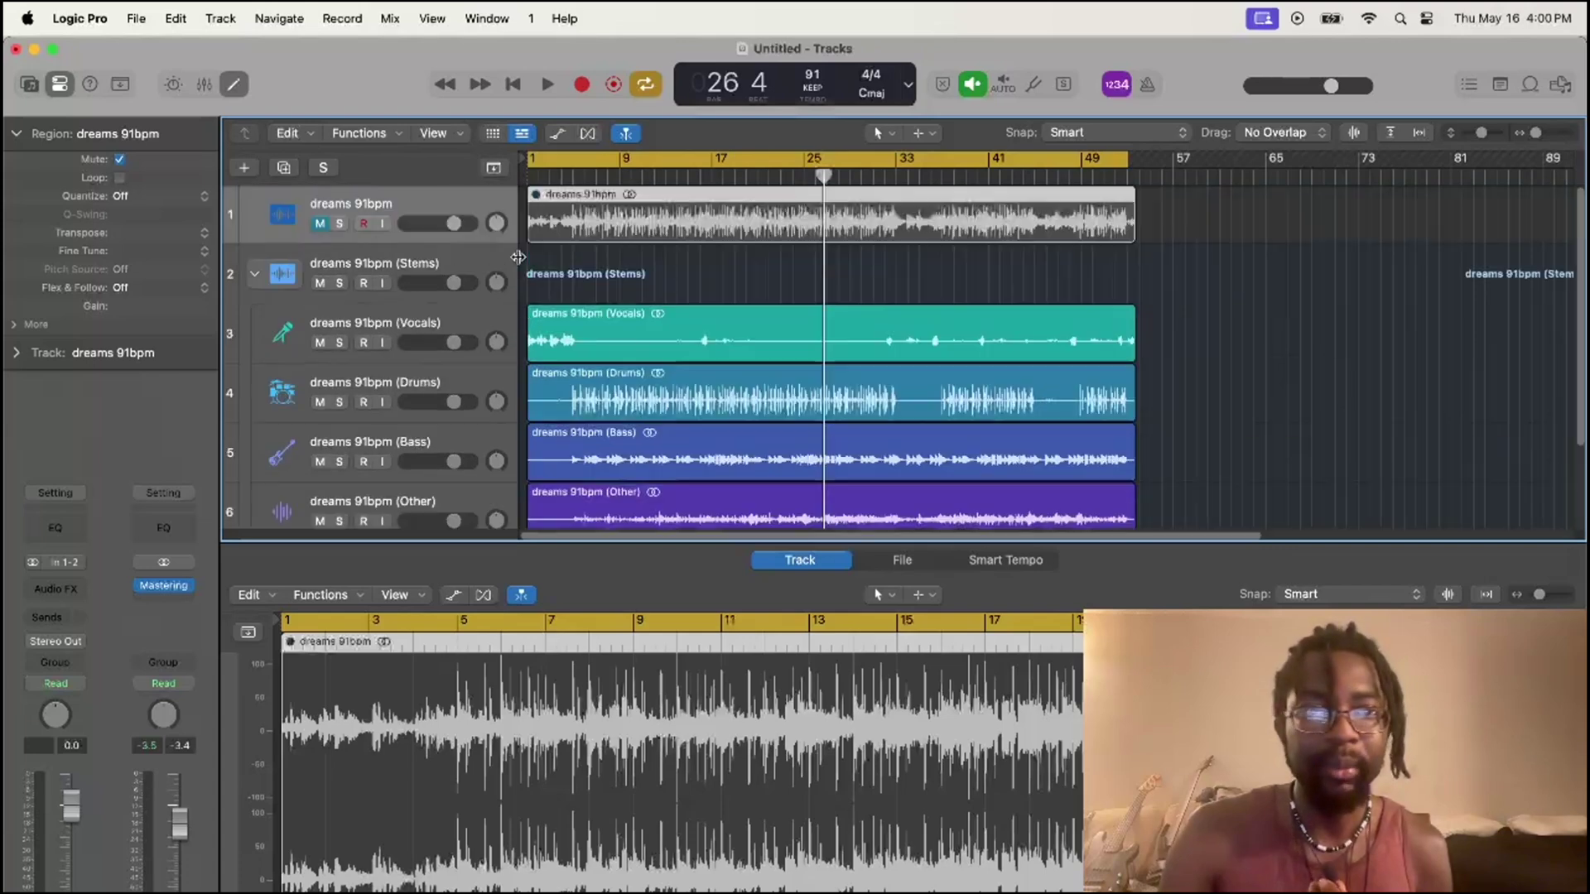